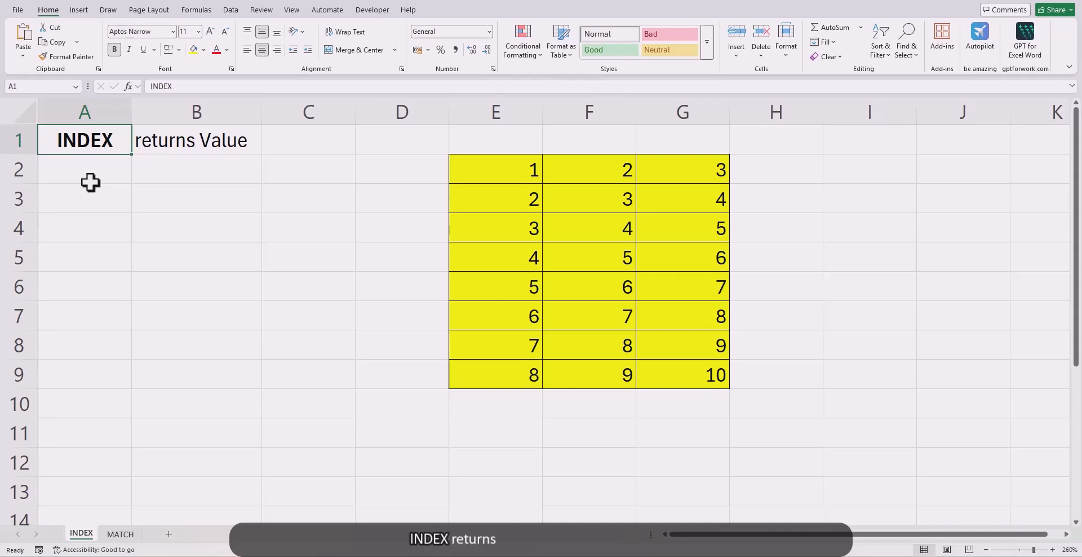
Step: In cell A3, enter =INDEX(E2:G2,,2) to return the second column's value from the table's first row
click(196, 141)
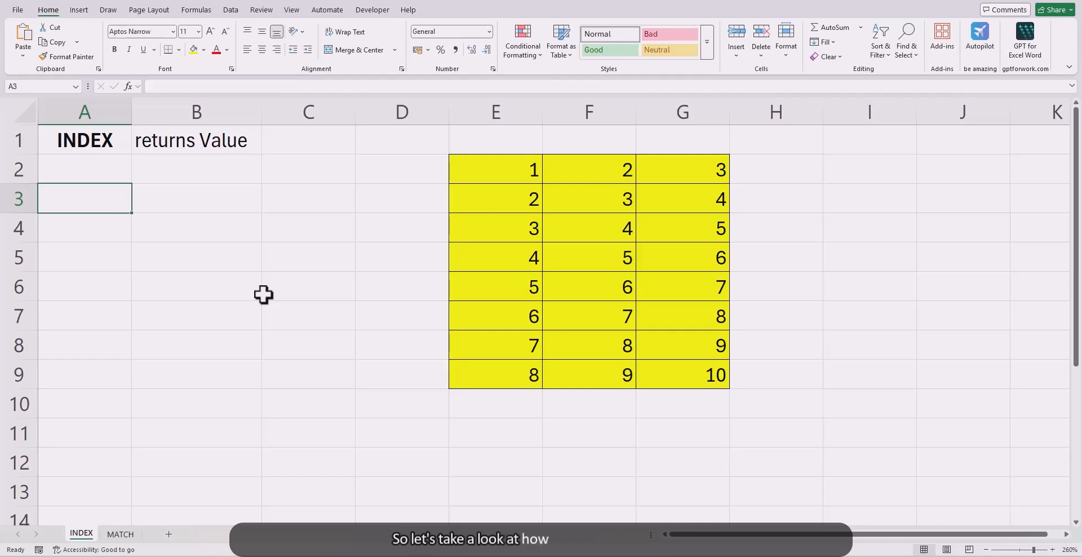
text(=ind)
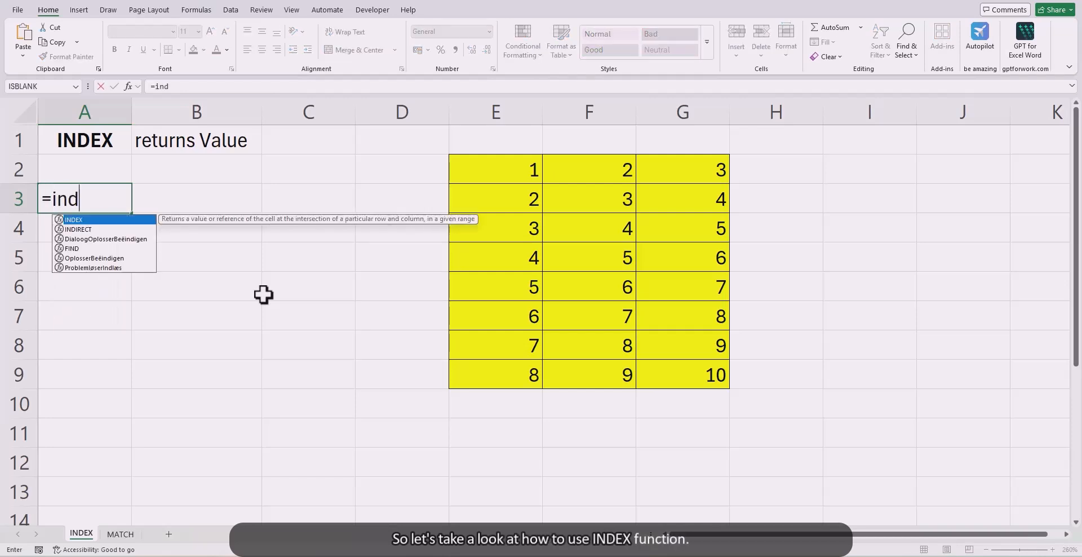
key(Tab)
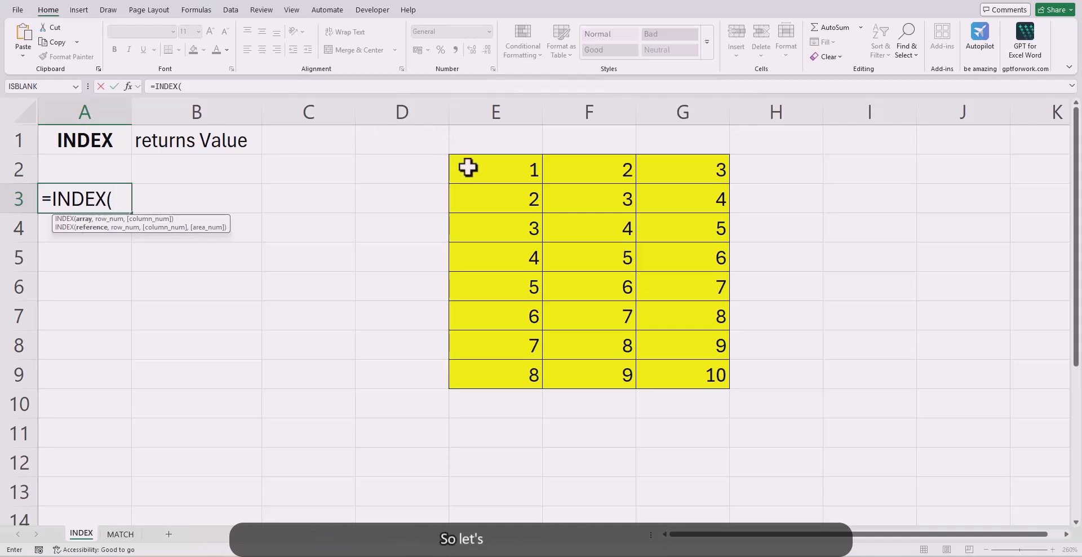
drag(501, 172, 673, 174)
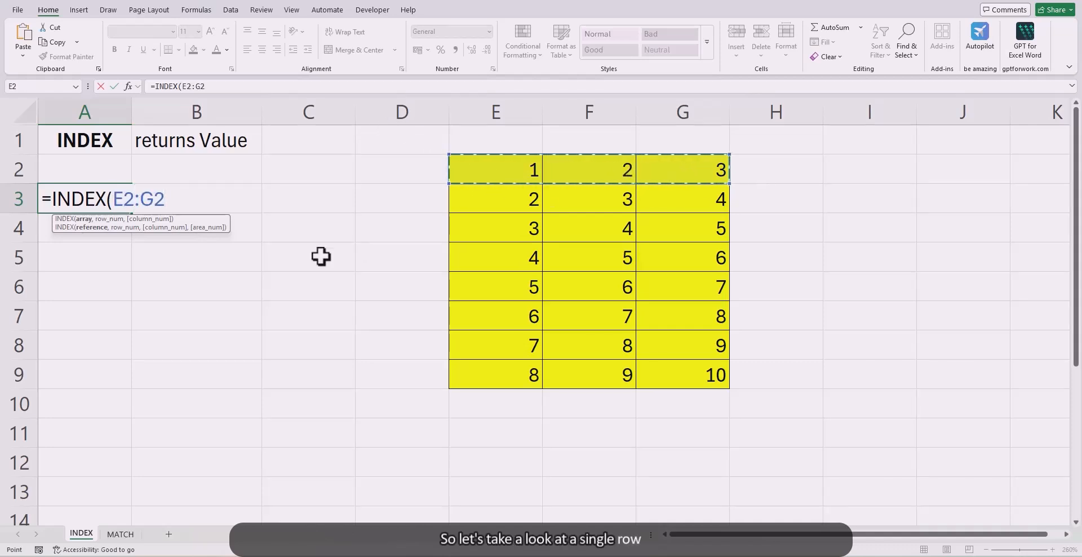
text(,)
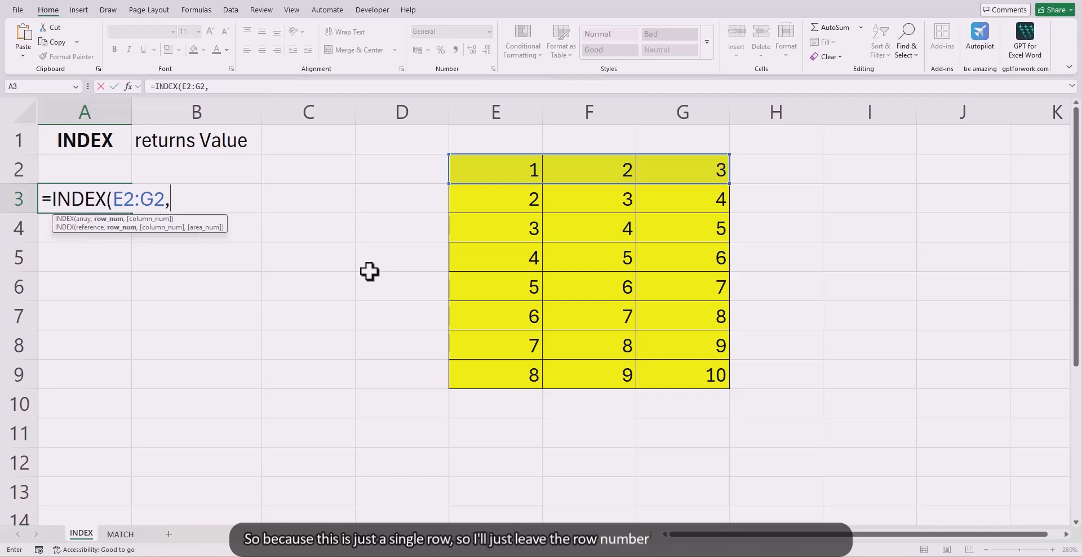
text(,2)
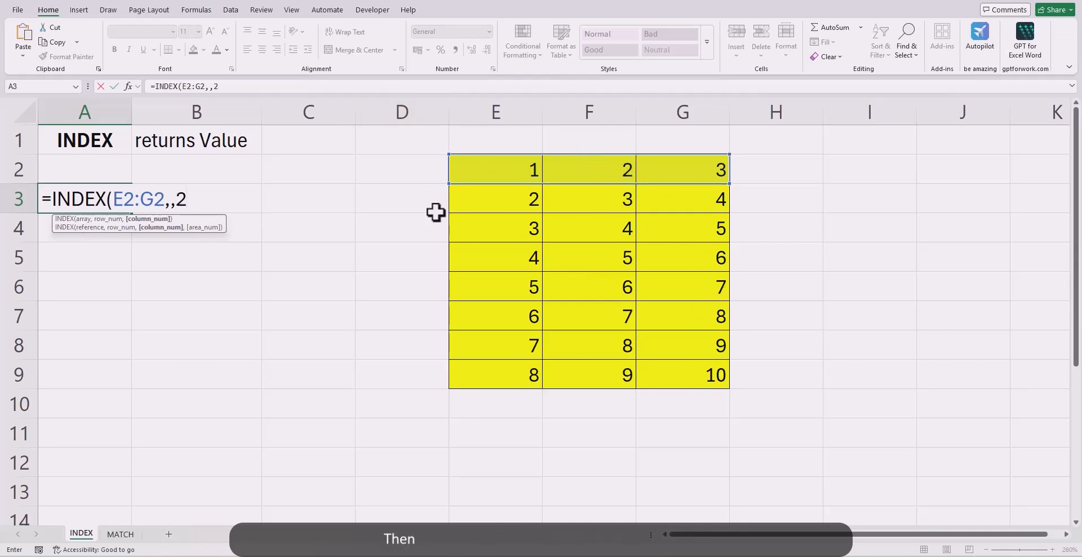
text())
key(Return)
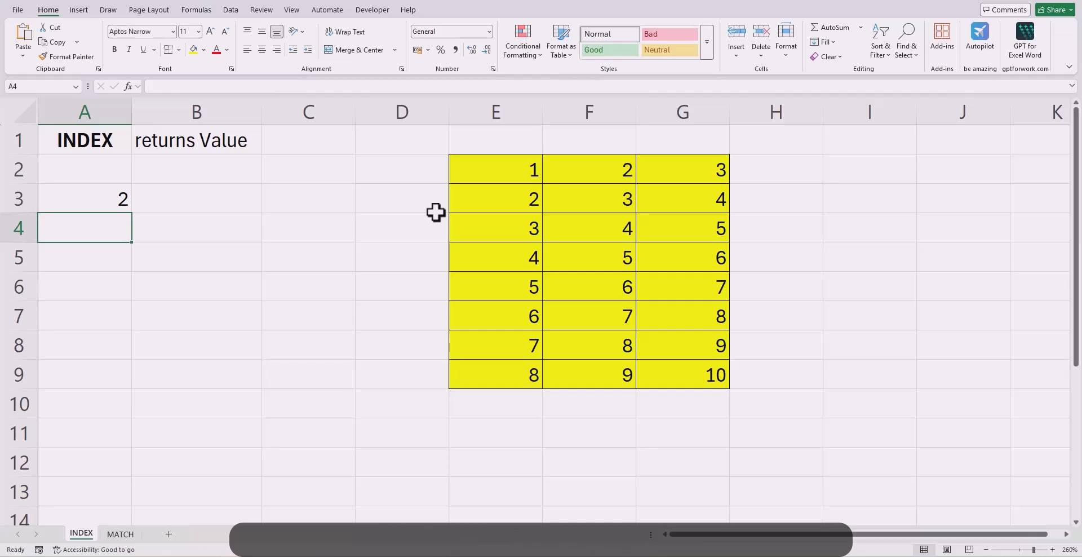
Step: In cell A4, enter =INDEX(E2:E9,5,) to return the fifth row's value from the table's first column
text(=ind)
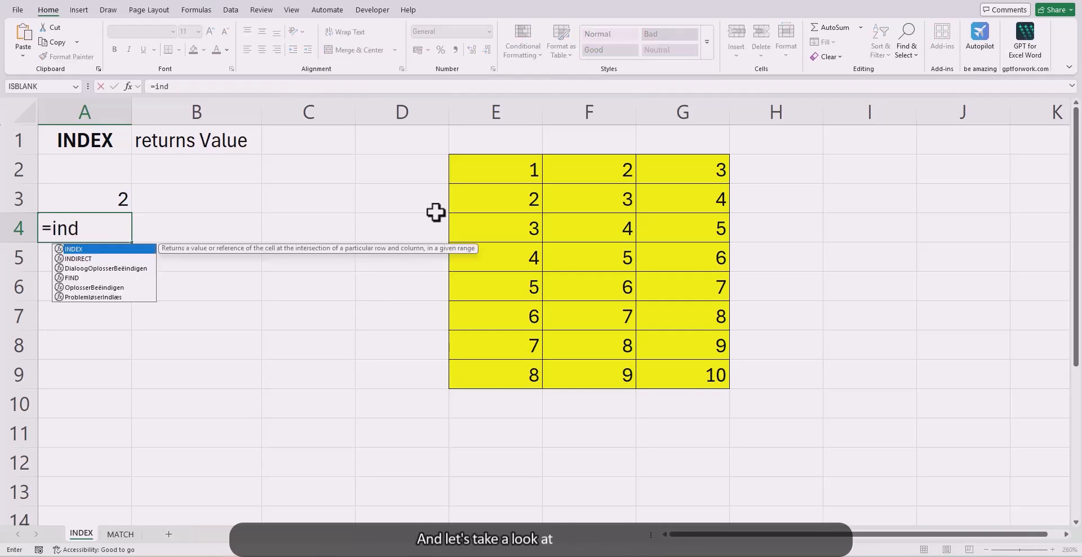
key(Tab)
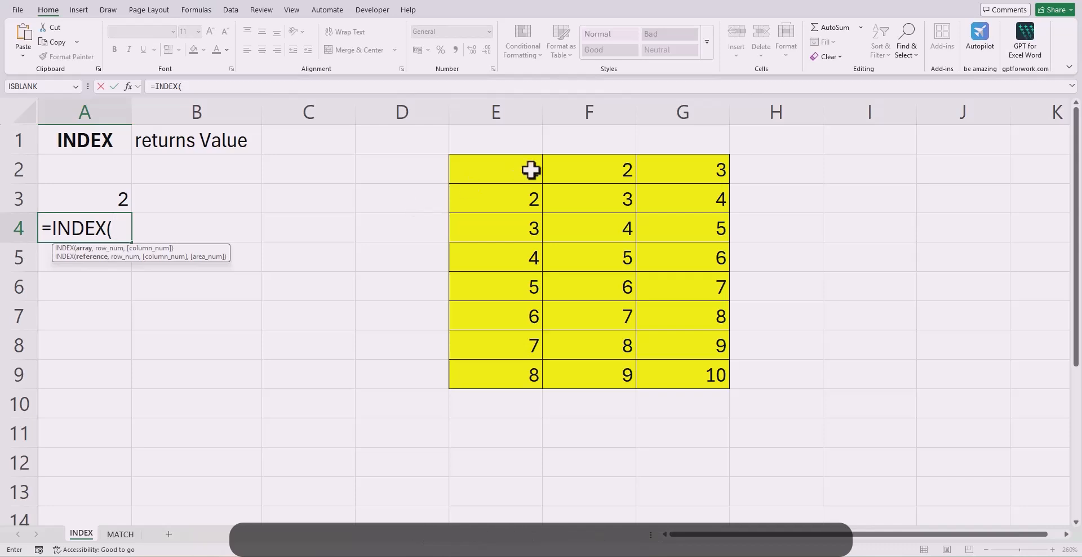
drag(531, 169, 522, 378)
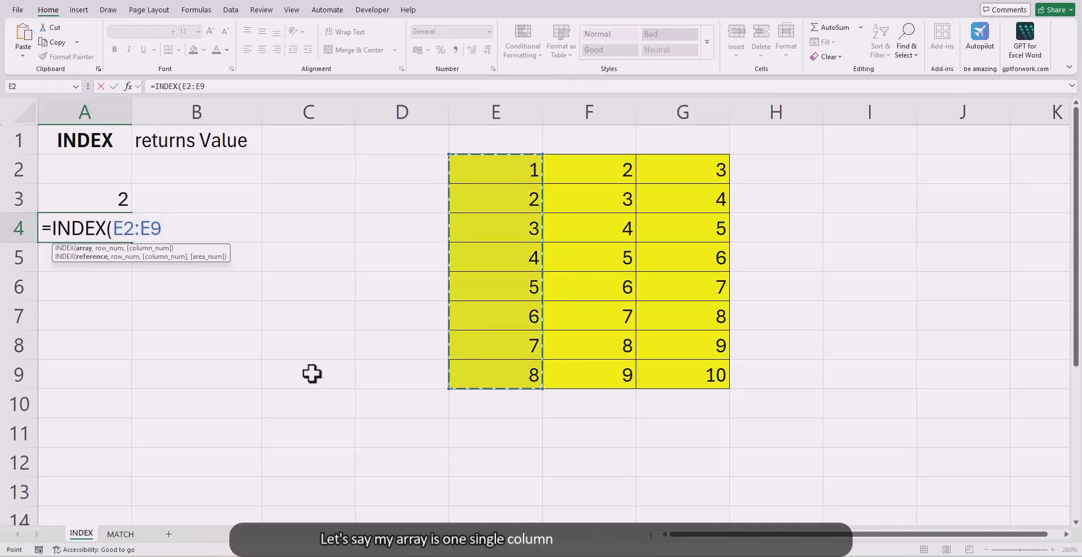
text(,)
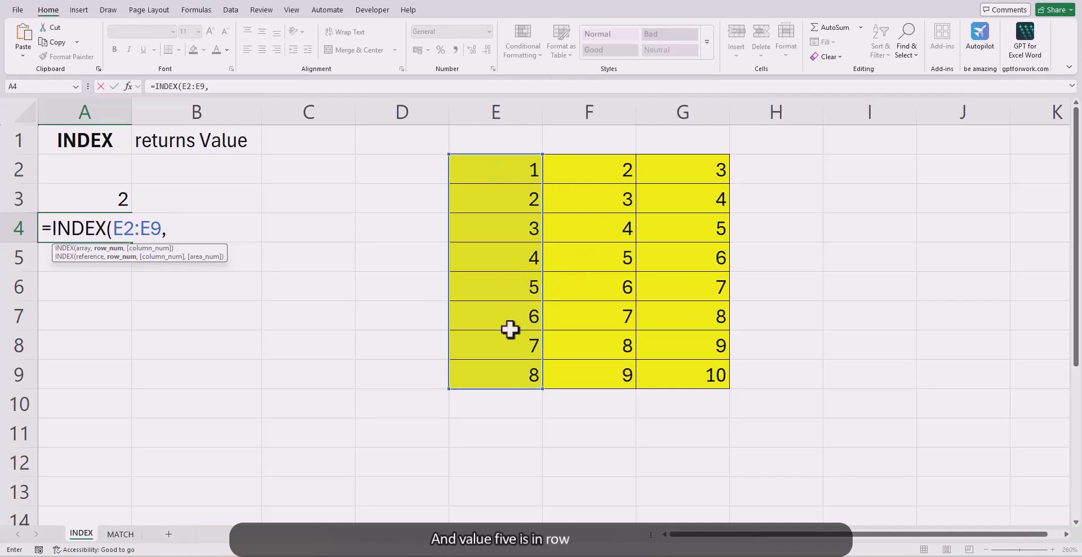
text(5)
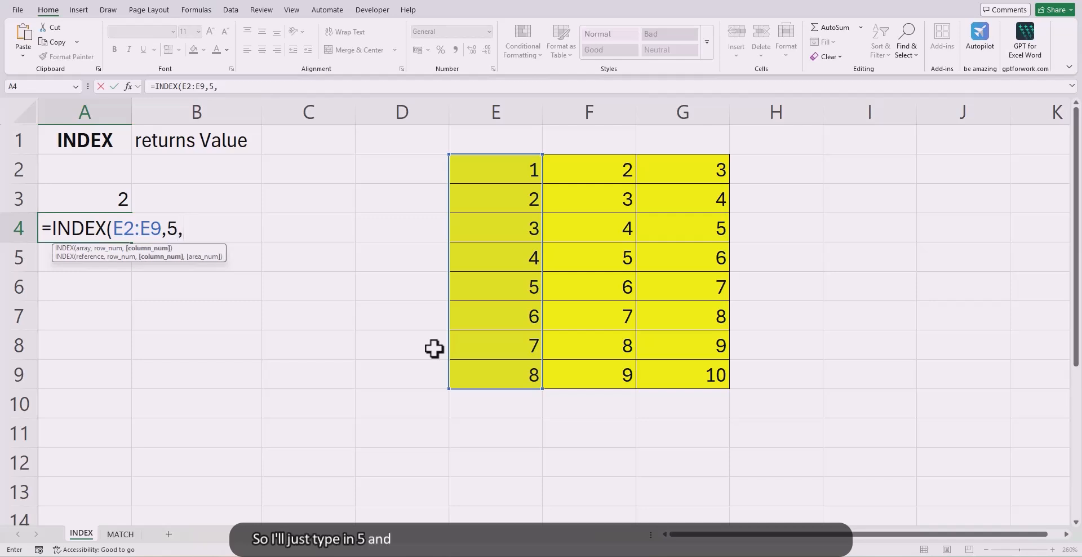
text(,)
key(BackSpace)
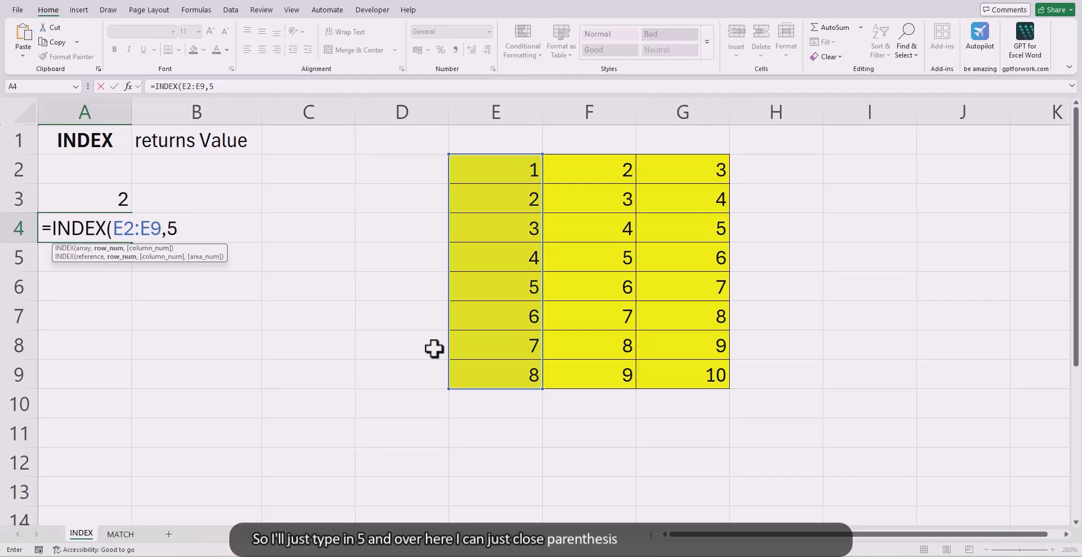
text(,)
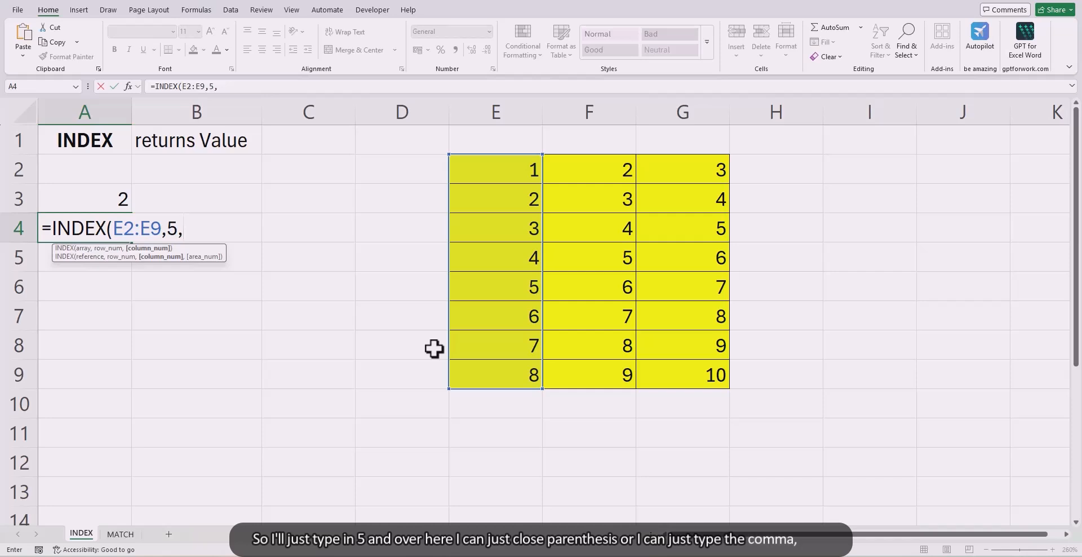
text())
key(Return)
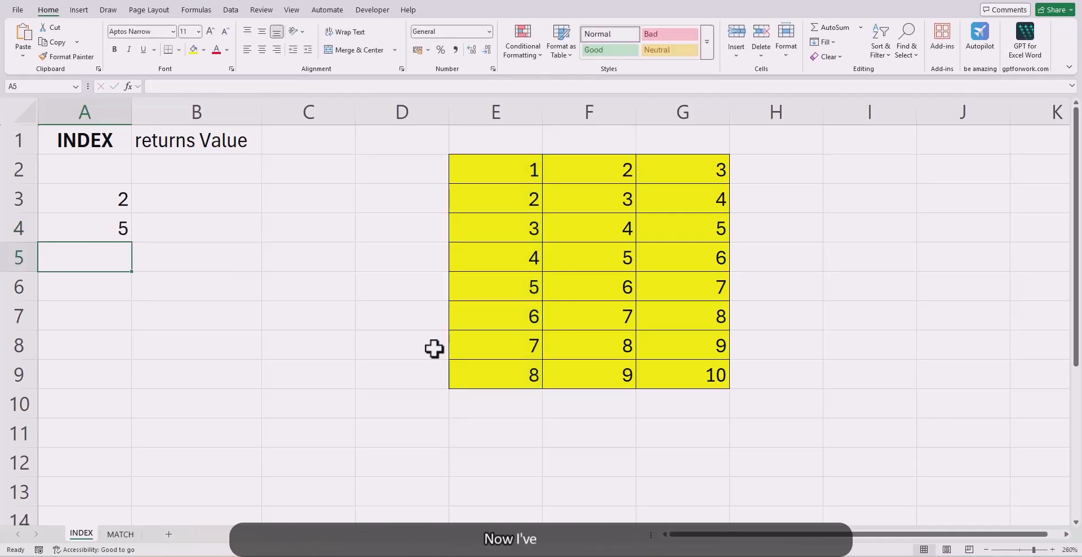
Step: In cell A5, enter =INDEX(E2:G9,8,3) to return the value at row 8, column 3 of the whole table
text(=ind)
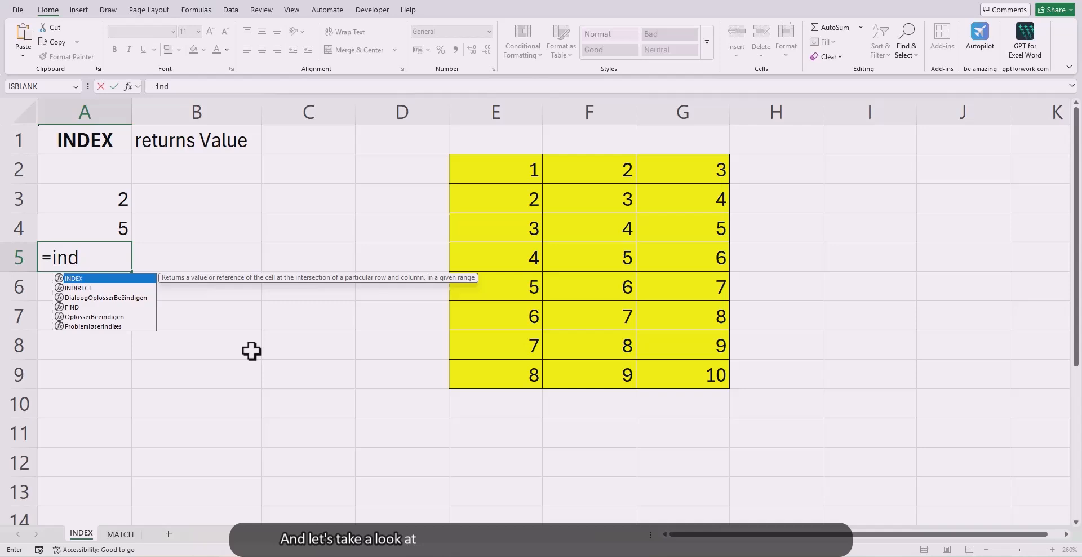
key(Tab)
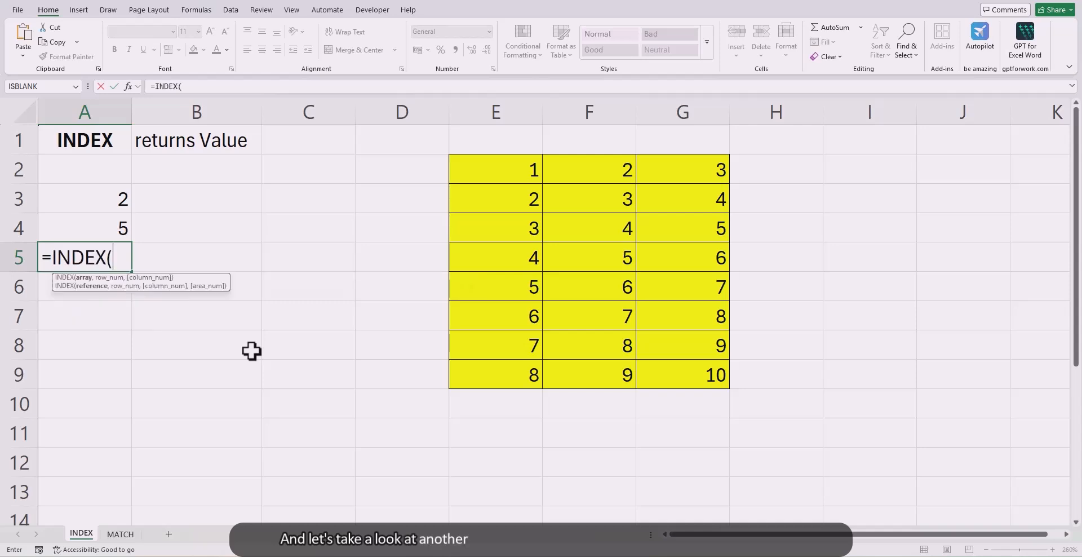
drag(498, 164, 668, 366)
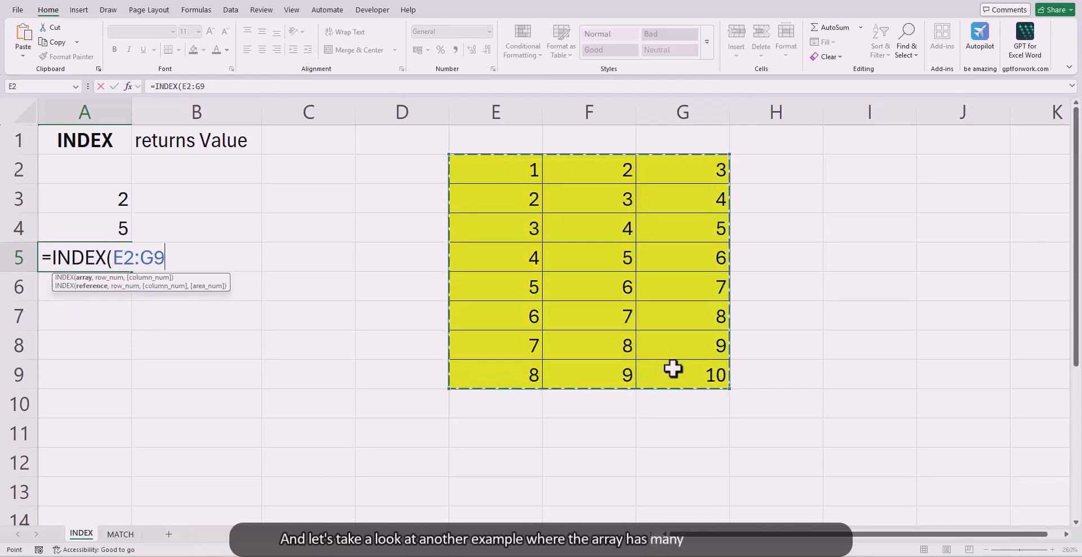
text(,)
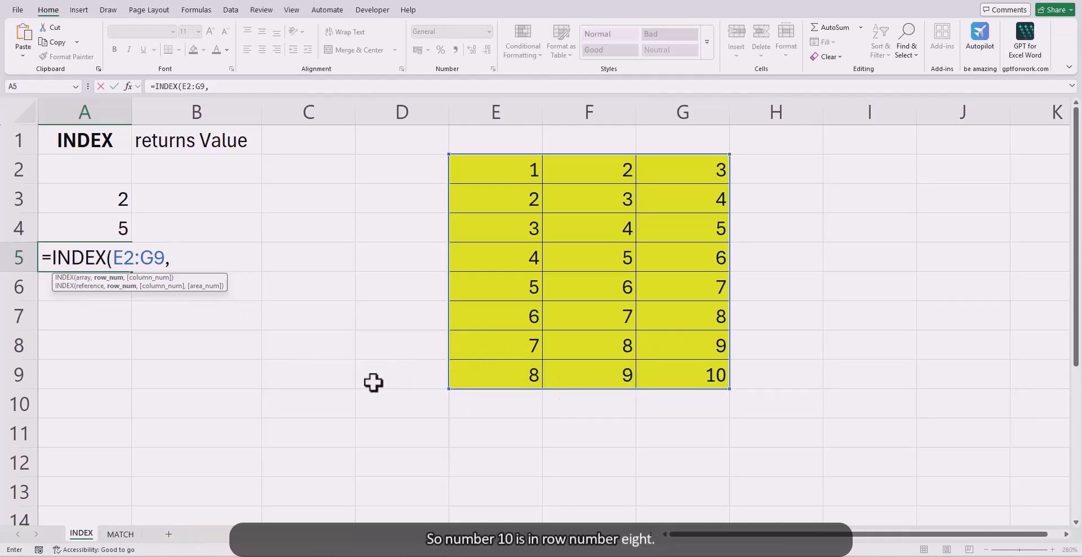
text(8,)
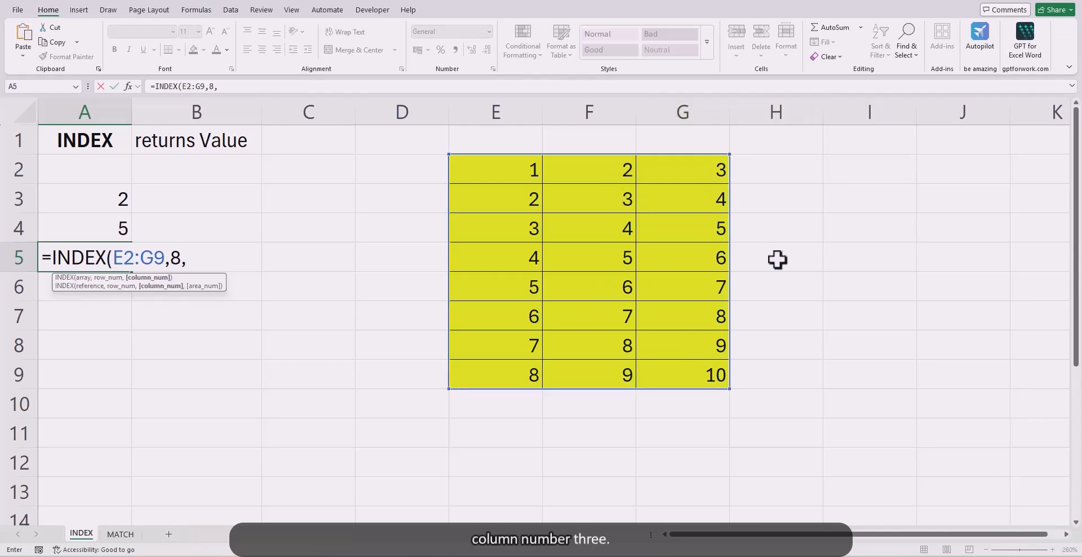
text(3))
key(Return)
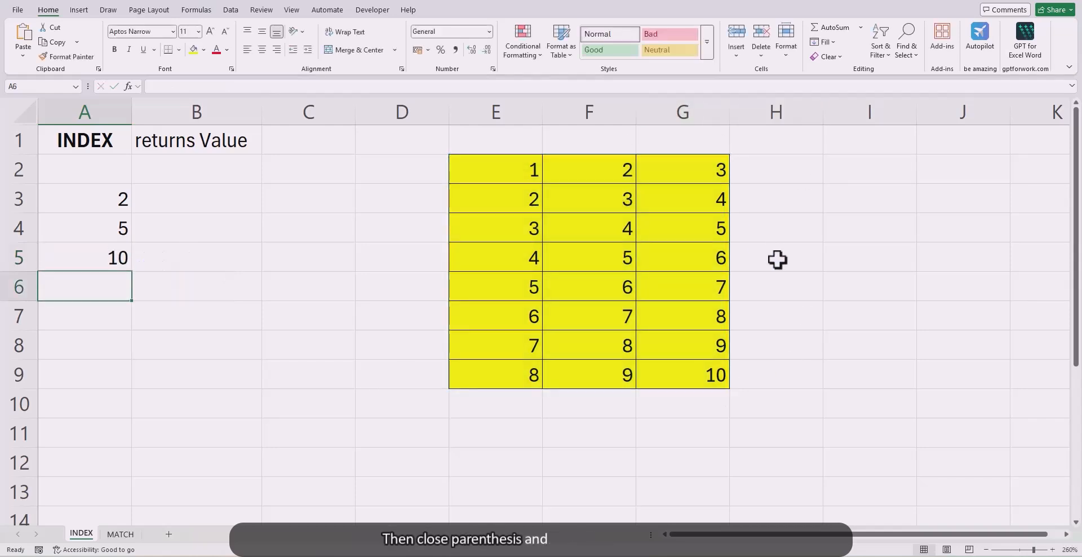
key(Up)
Step: In cell A6, enter =INDEX(E2:G9,2,) with the column number left blank to return the table's entire second row
key(Down)
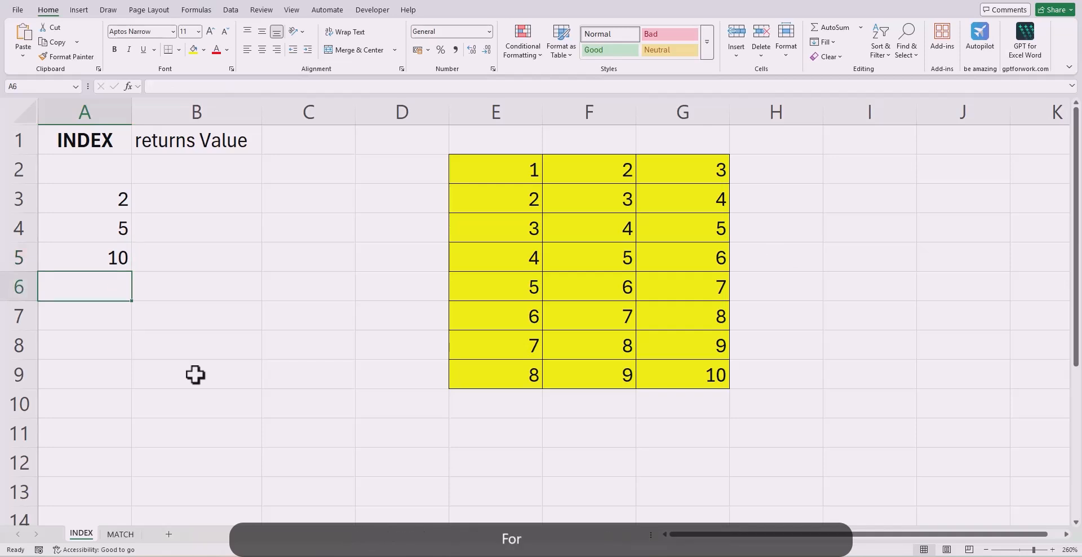
text(=in)
key(Tab)
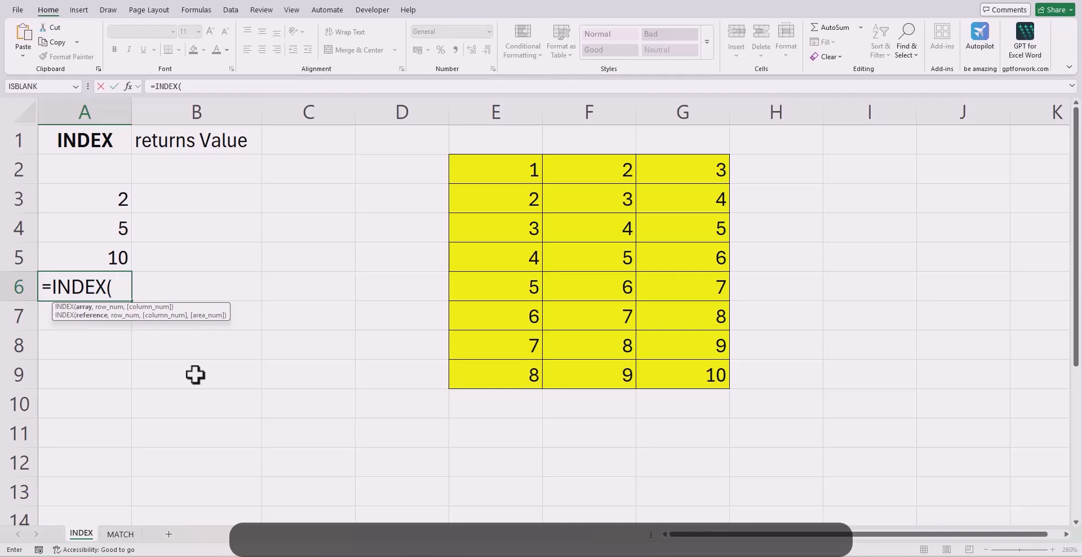
drag(493, 164, 692, 366)
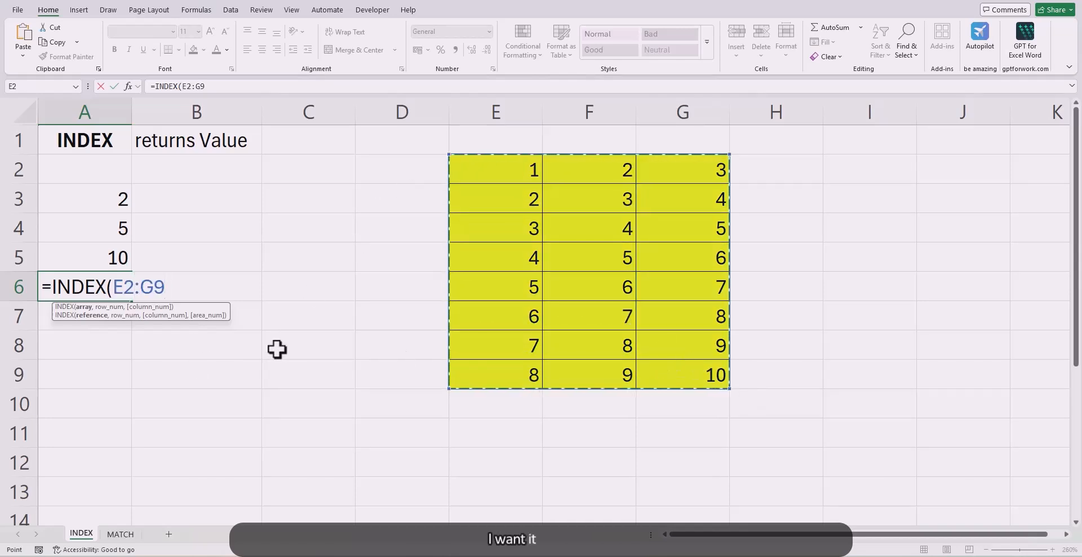
text(,2)
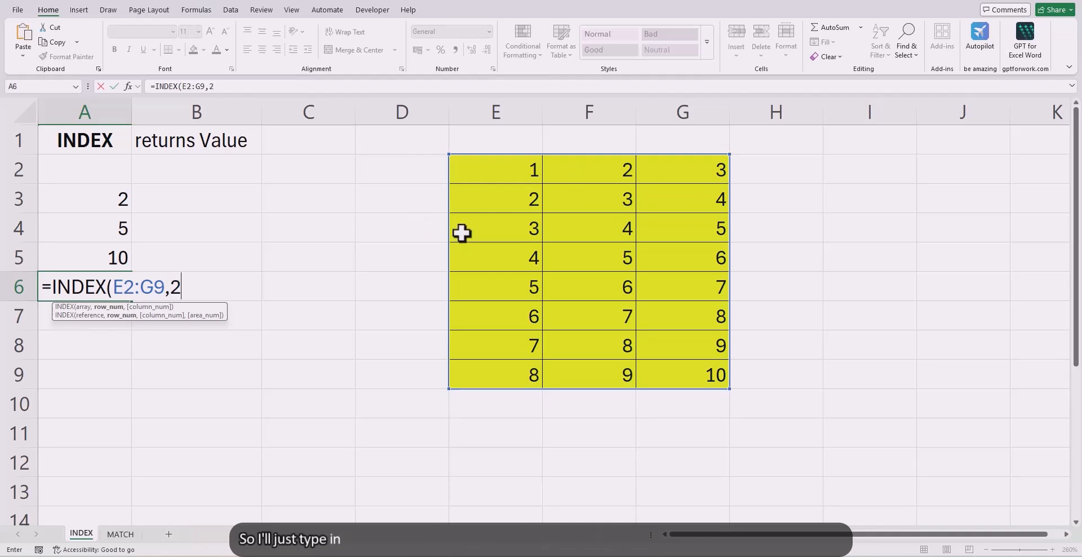
text(,)
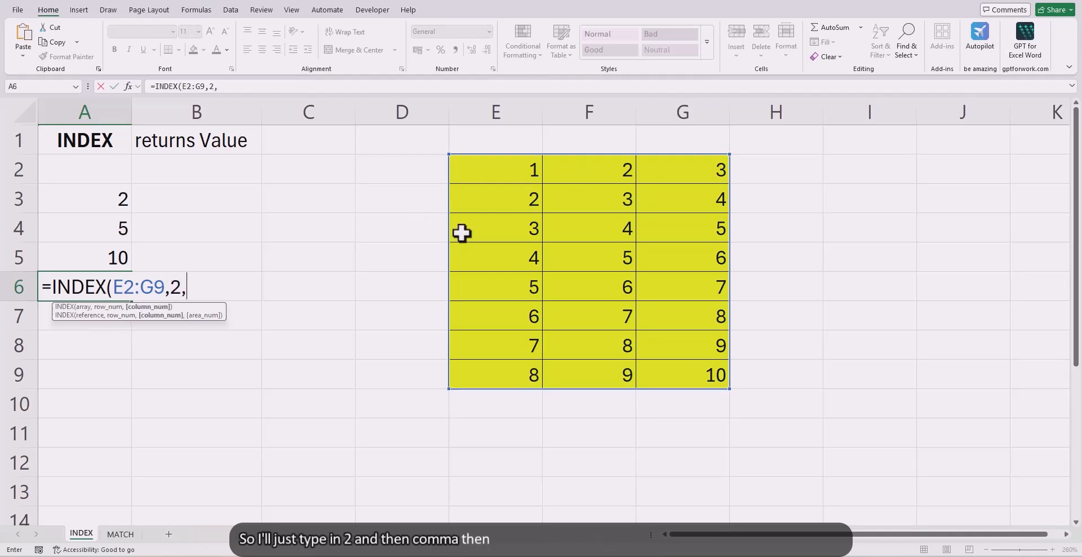
text())
key(Return)
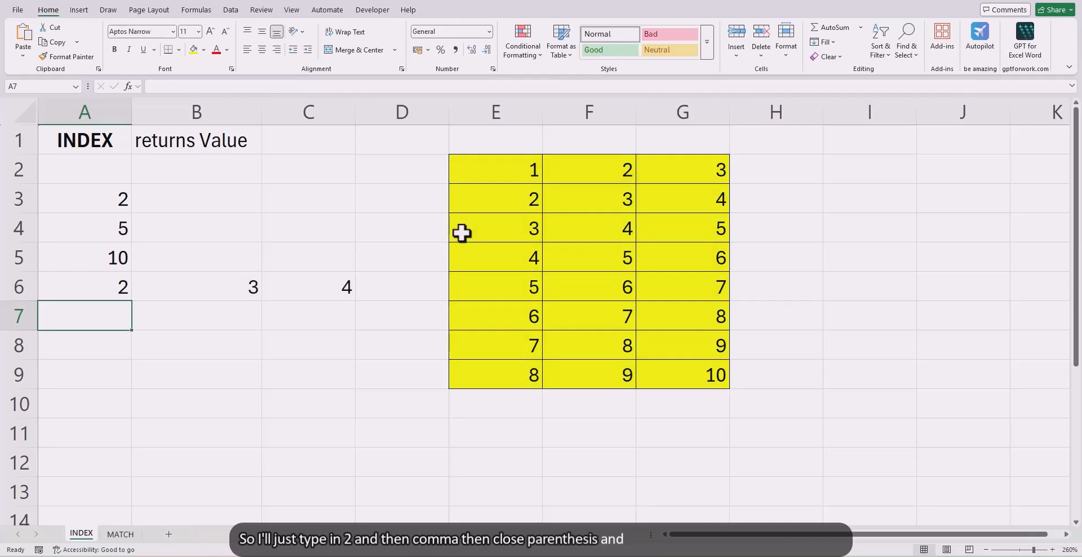
key(Up)
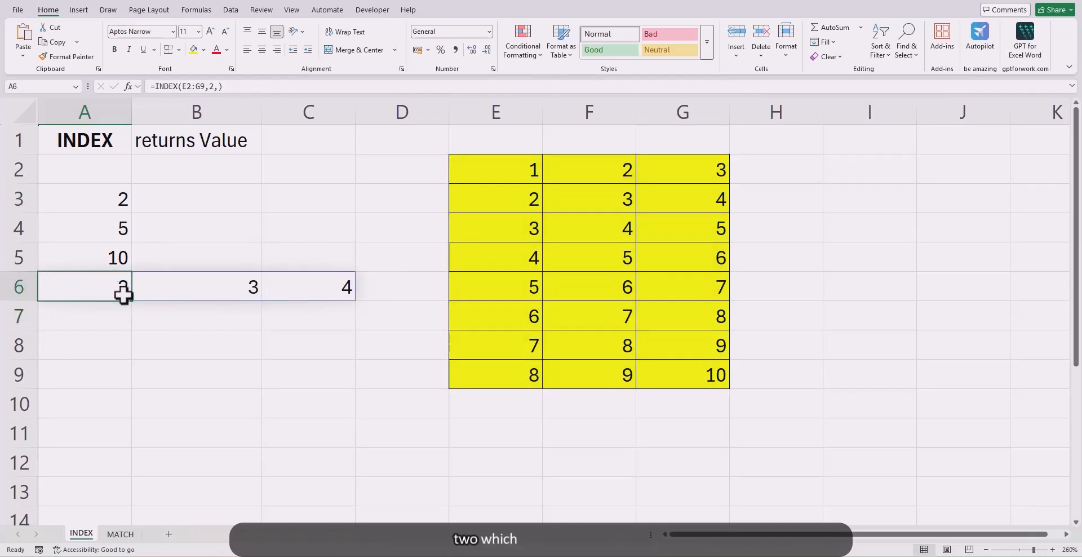
Step: In cell A7, enter =INDEX(E2:G9,,3) with the row number left blank to return the table's entire third column
click(113, 328)
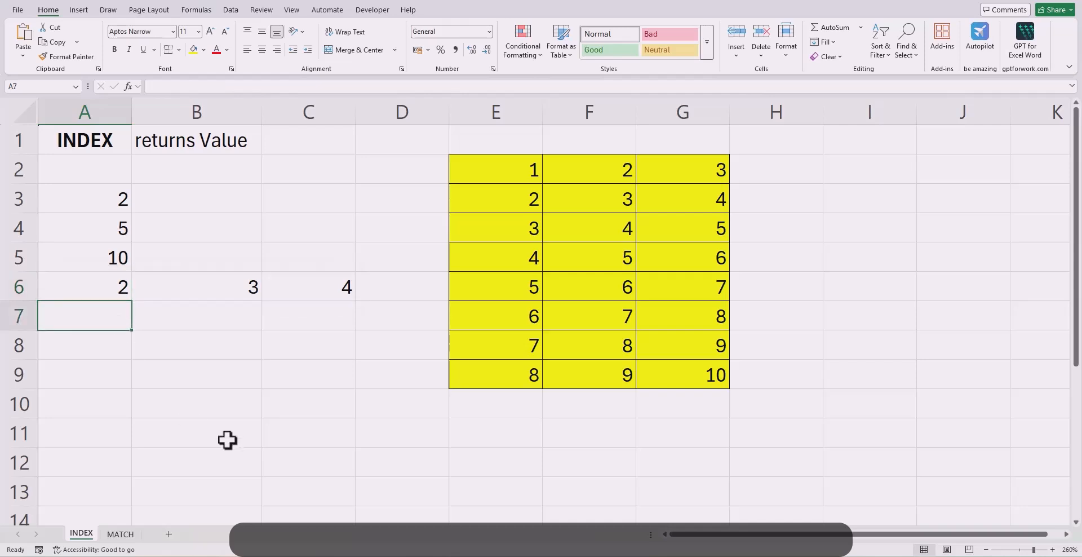
text(=ind)
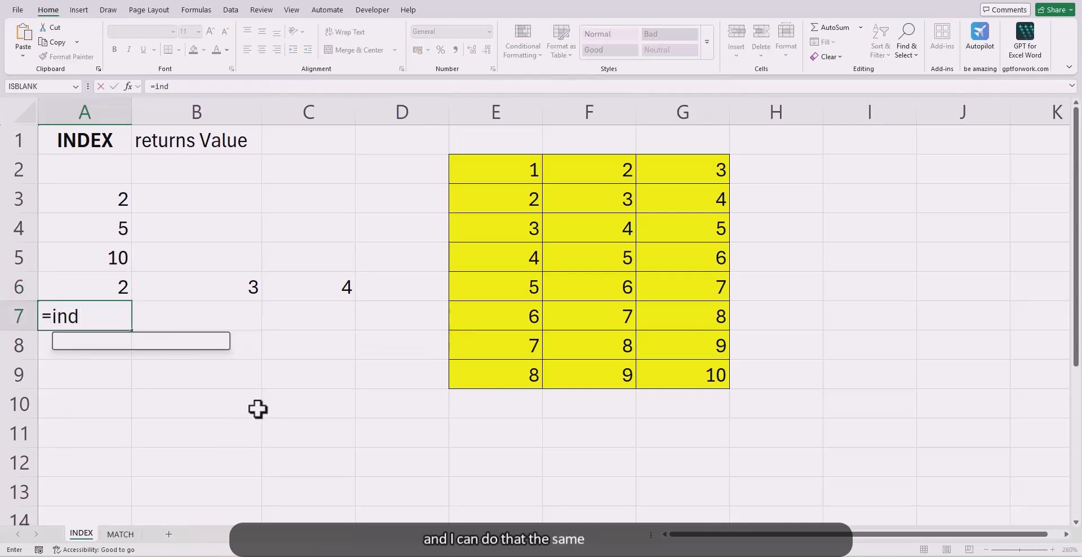
key(Tab)
drag(509, 172, 714, 380)
text(,)
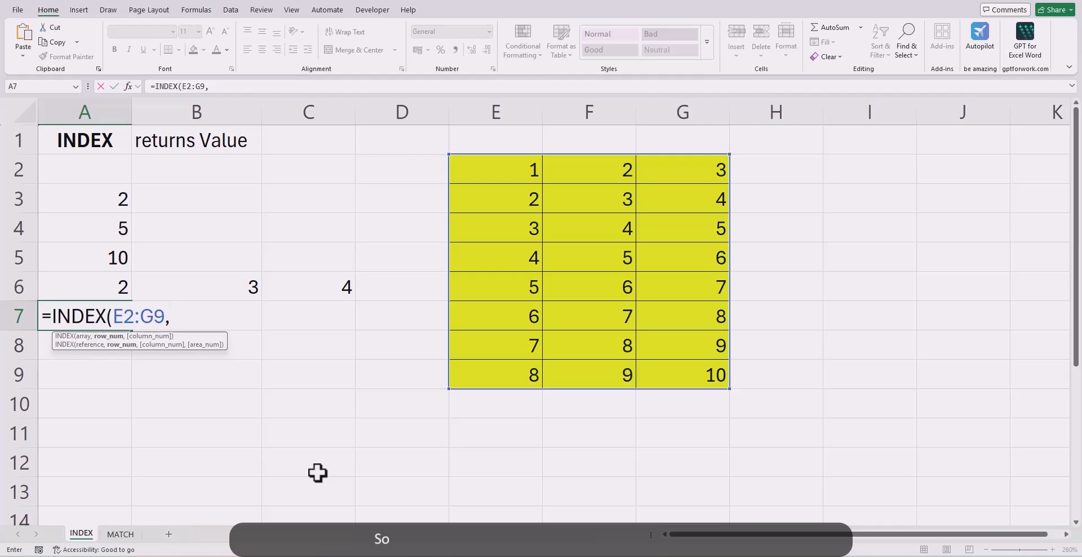
text(,)
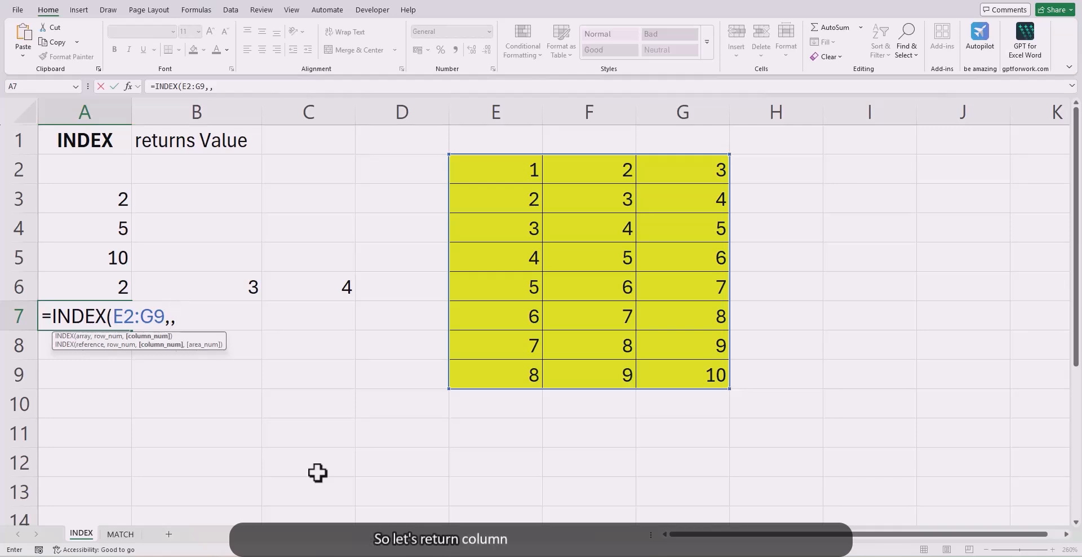
text(3))
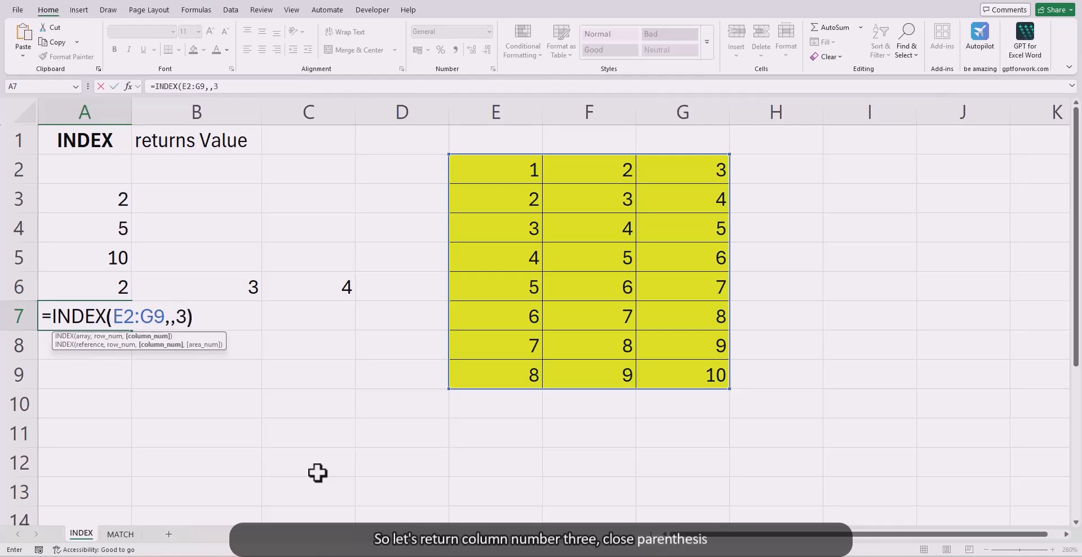
key(Return)
scroll(242, 451, down, 2)
scroll(238, 402, up, 1)
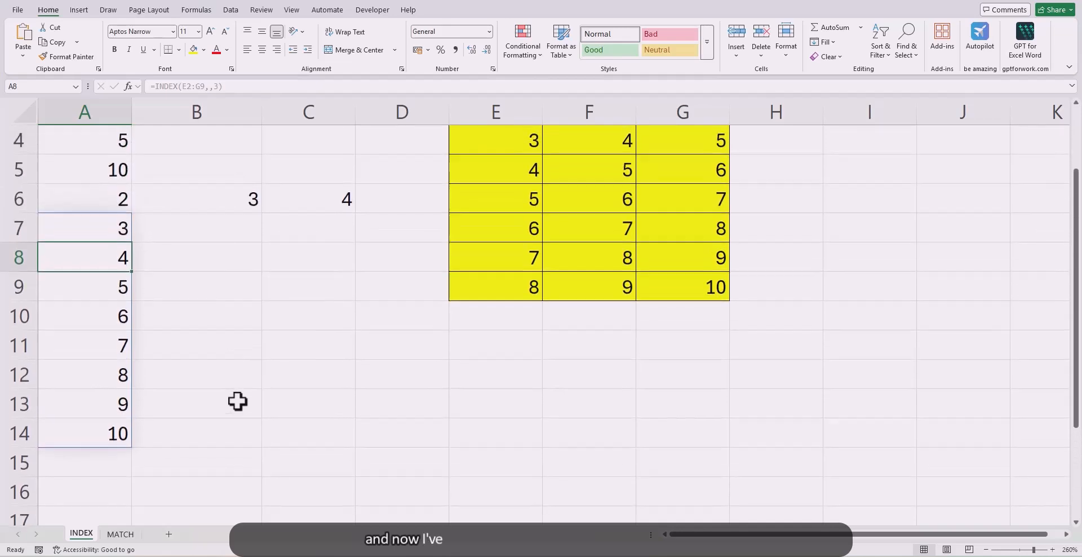
scroll(280, 391, up, 1)
scroll(280, 391, up, 1)
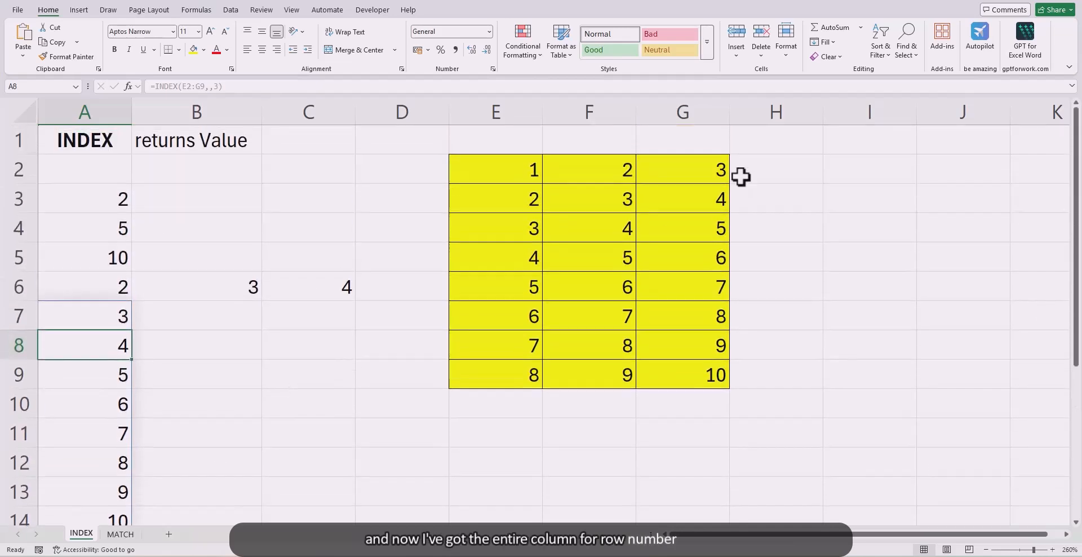
Step: Open the MATCH worksheet and go to its "returns Position" heading
scroll(283, 386, down, 1)
scroll(283, 386, up, 1)
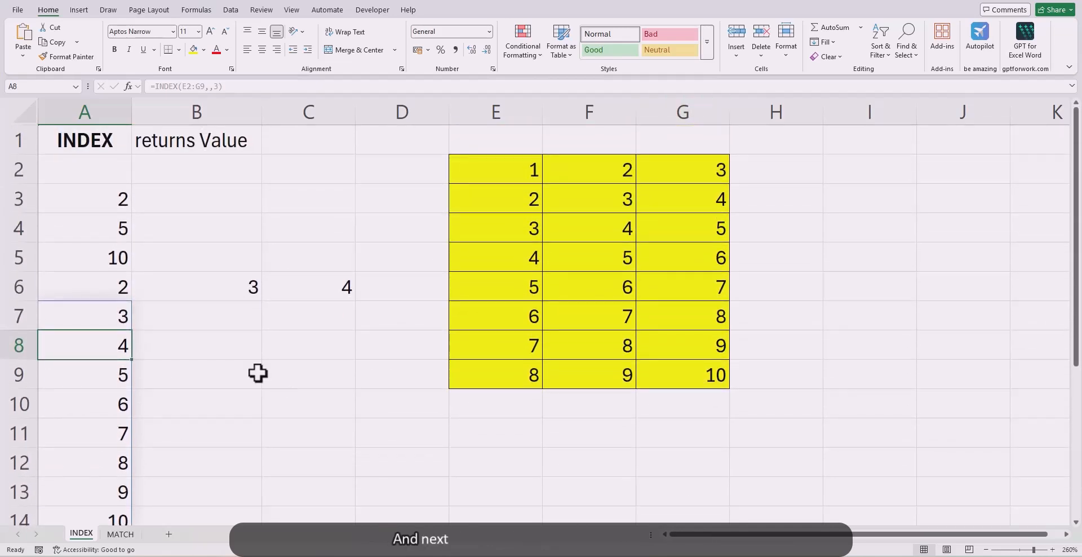
click(118, 536)
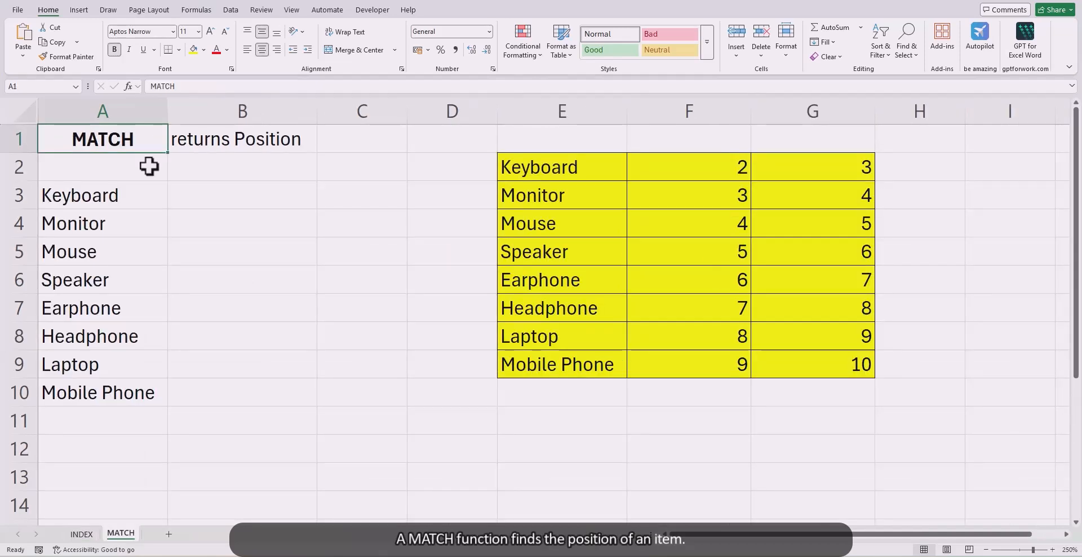
click(273, 135)
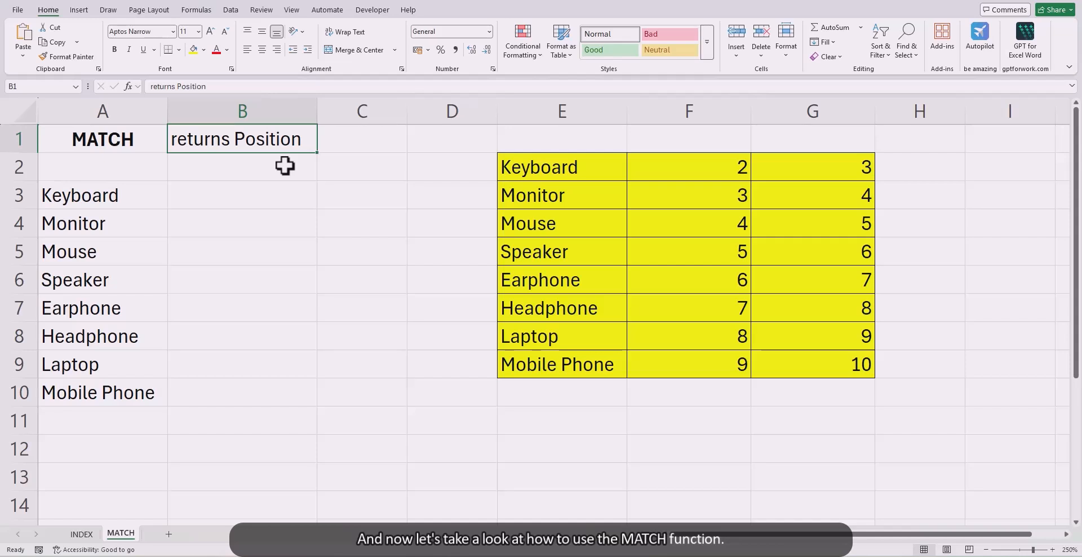
Step: In cell B3, enter =MATCH(A3,E2:E9,0) to find Keyboard's row position in the table's first column with an exact match
click(300, 192)
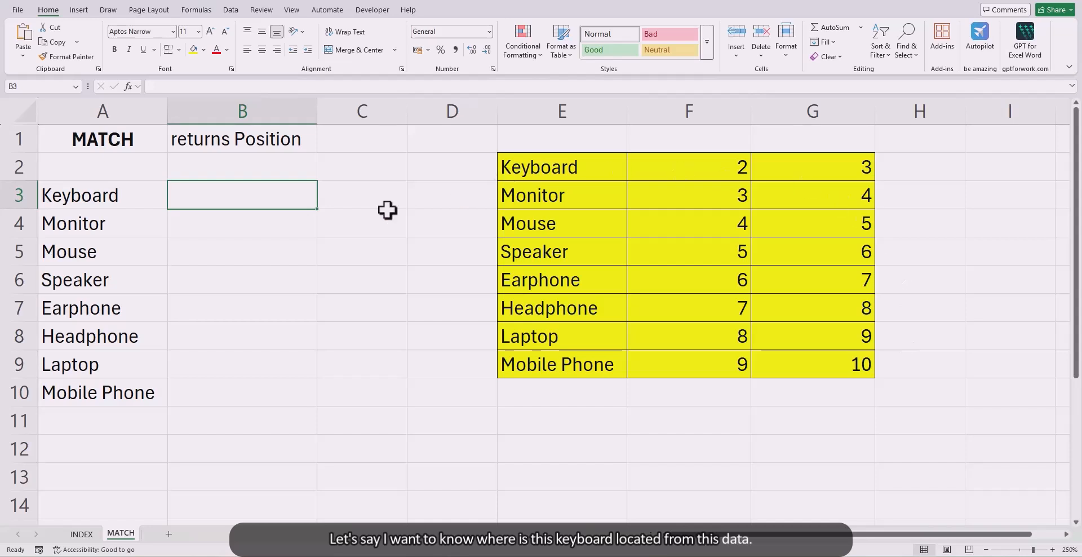
text(=mat)
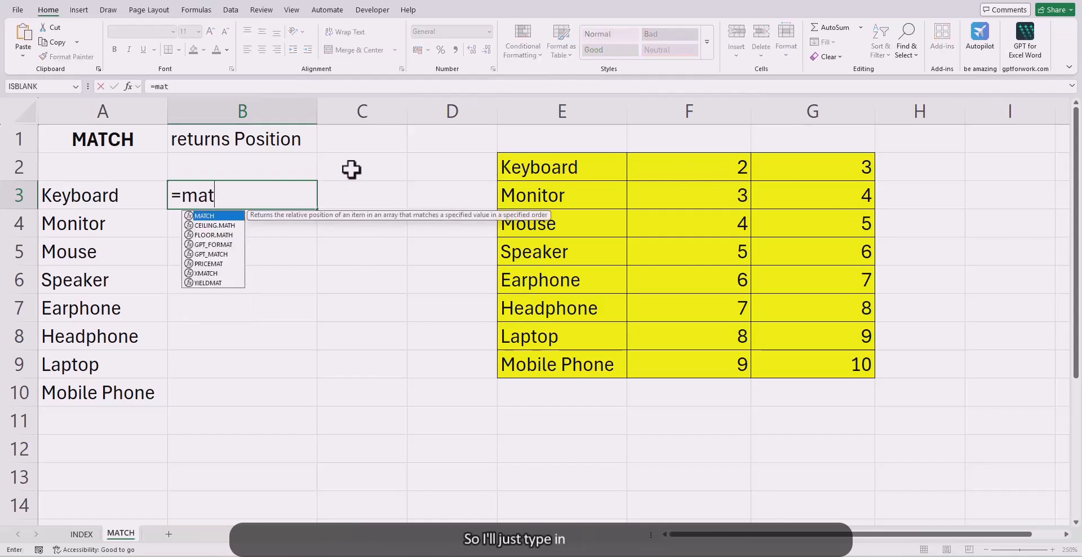
key(Tab)
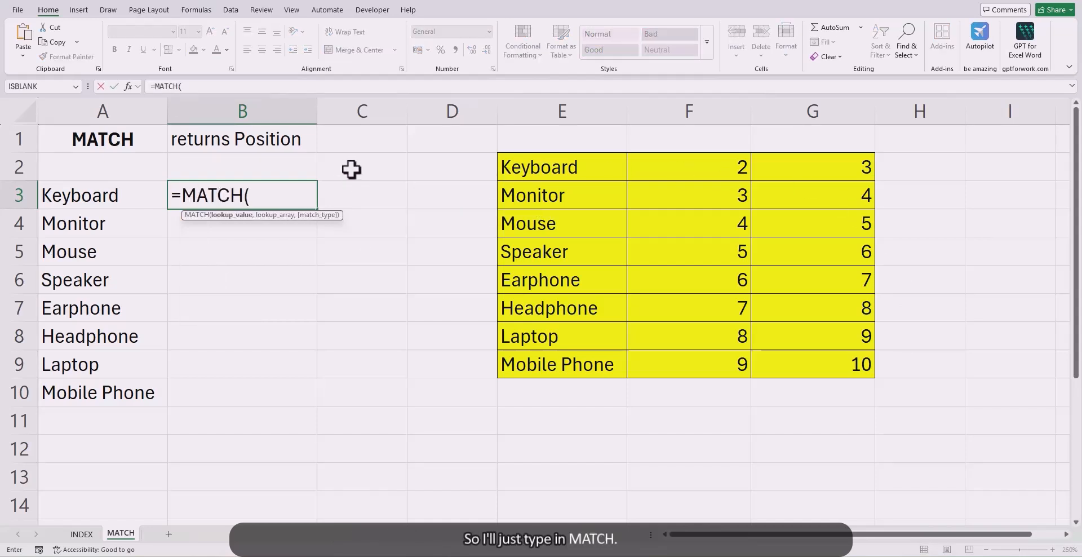
click(105, 193)
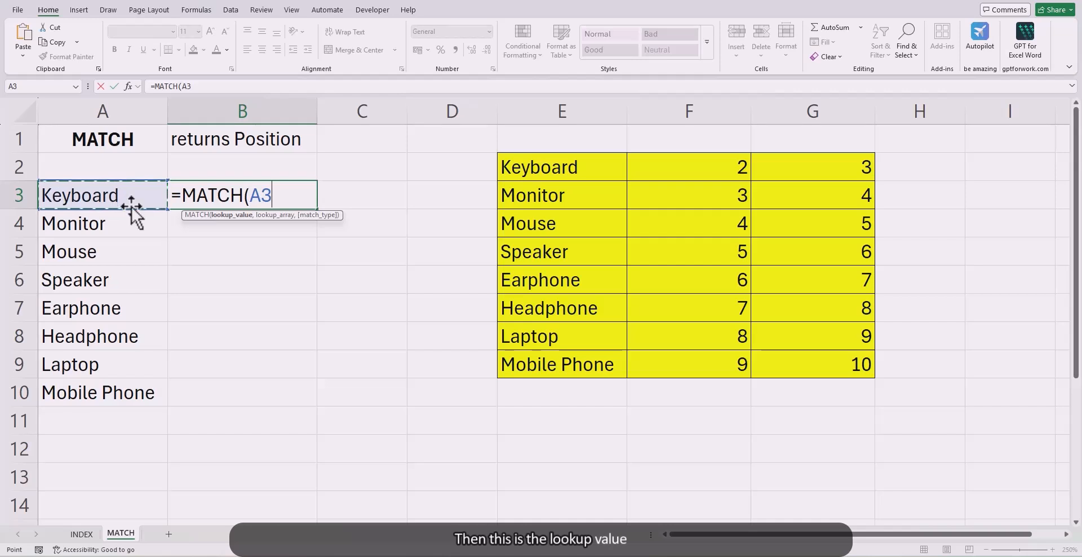
text(,)
click(538, 169)
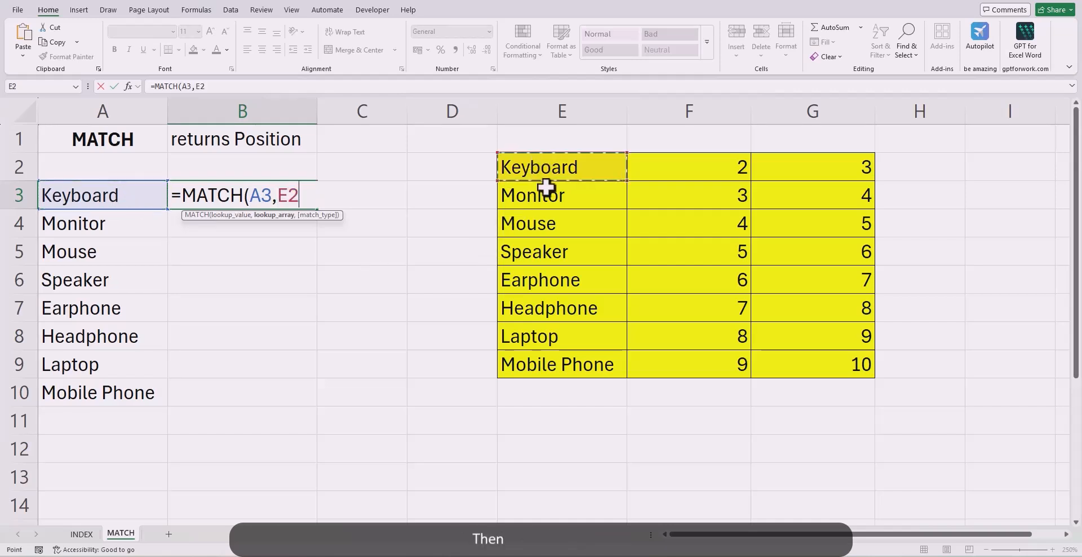
drag(547, 186, 570, 357)
text(,)
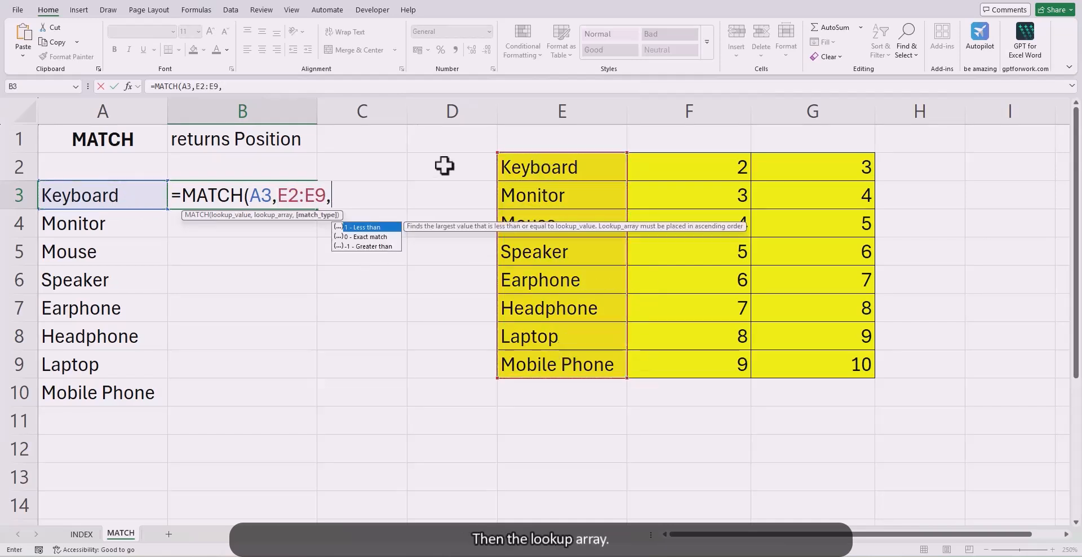
key(Down)
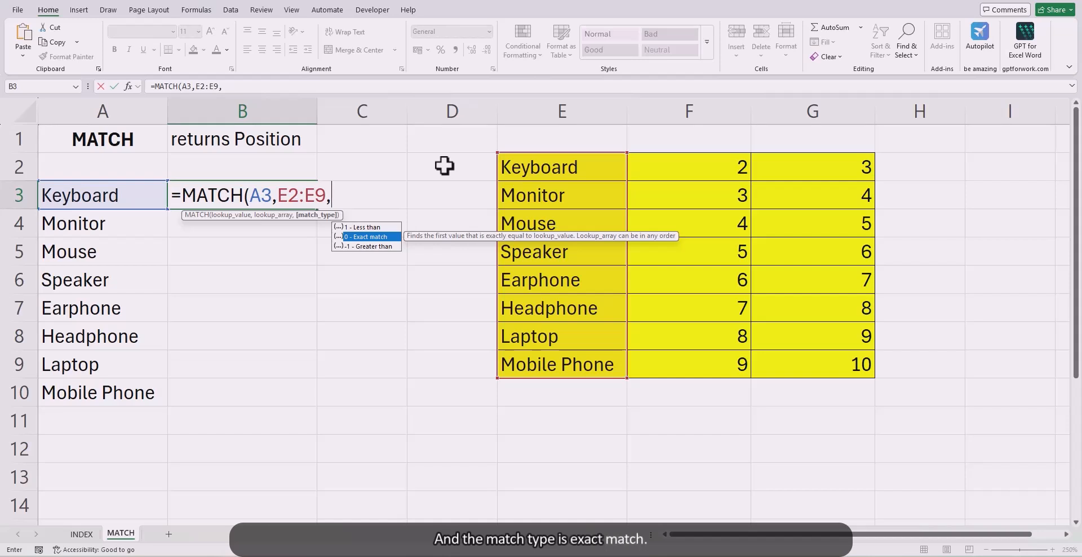
key(Tab)
text())
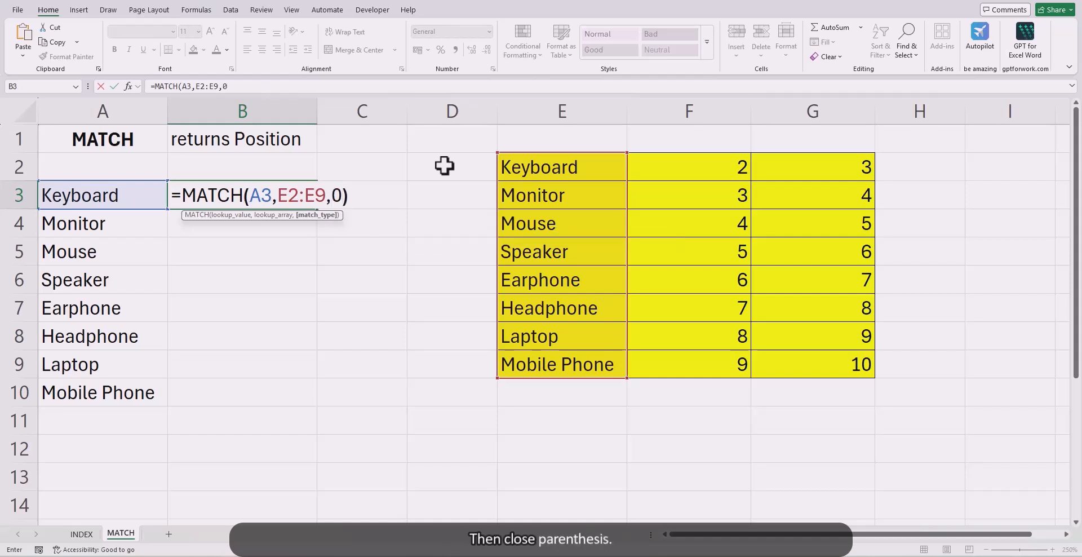
key(Return)
Step: Lock the lookup array in B3's formula as $E$2:$E$9 and fill the formula down to B10
click(289, 197)
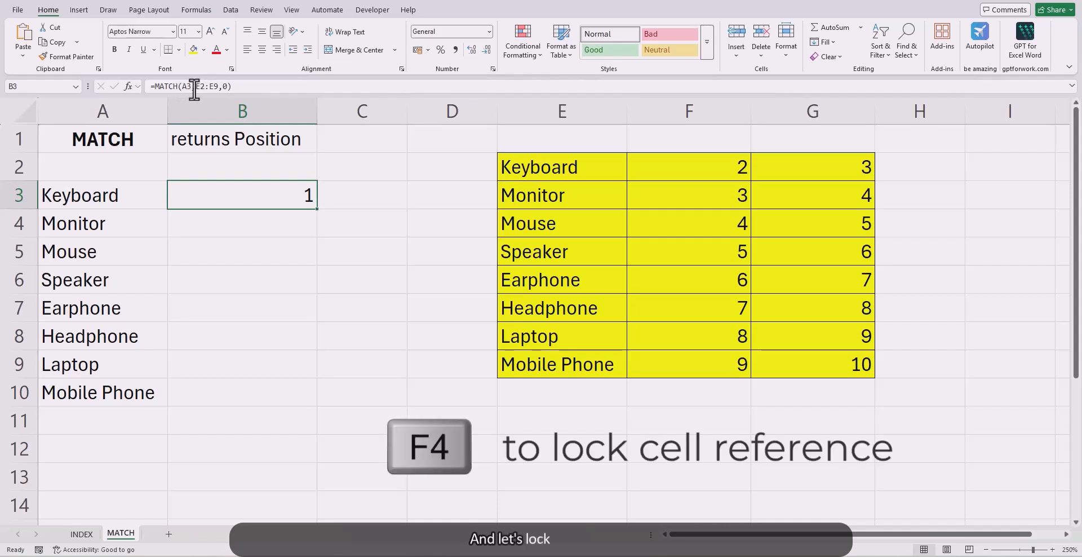
drag(195, 86, 217, 88)
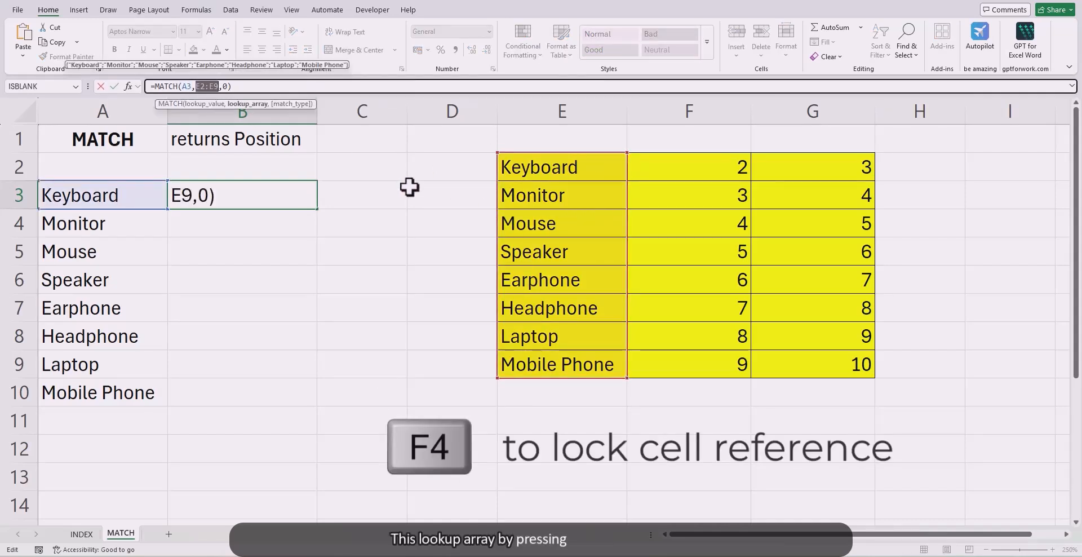
key(F4)
key(Return)
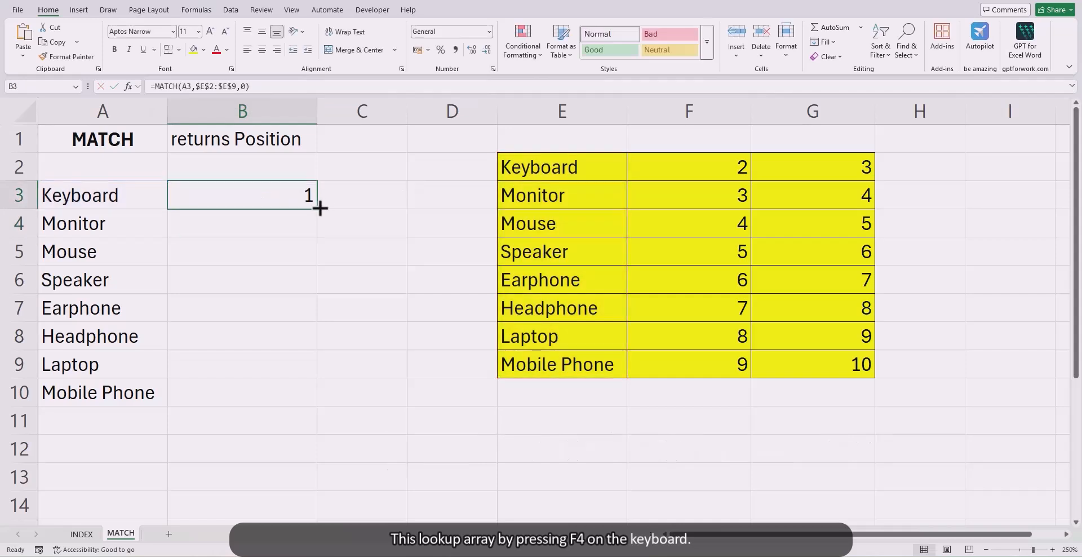
double_click(319, 212)
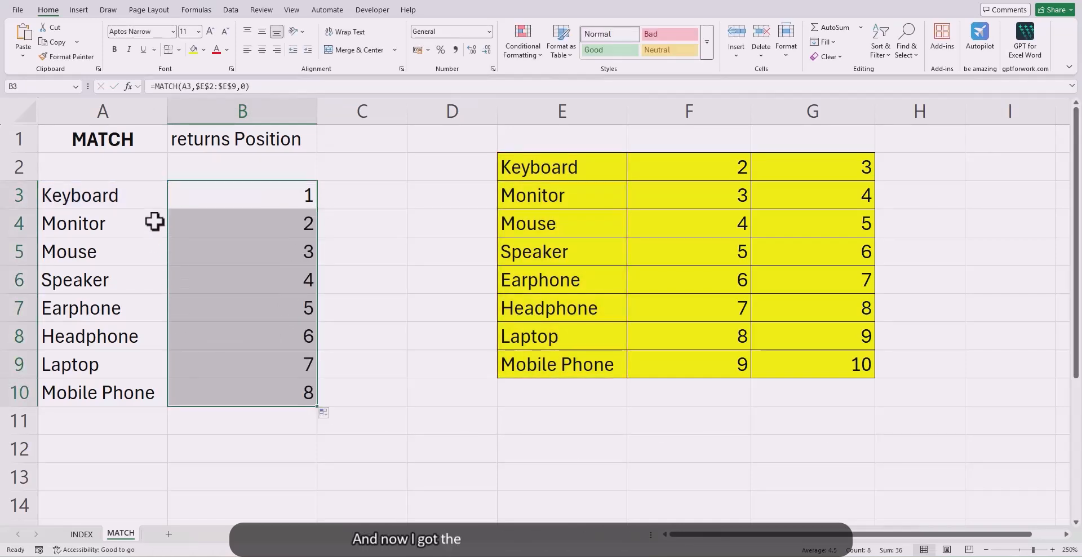
Step: Compare the items in column A with their positions in column B, and inspect the lookup array in B3's formula
click(245, 243)
click(76, 226)
click(84, 279)
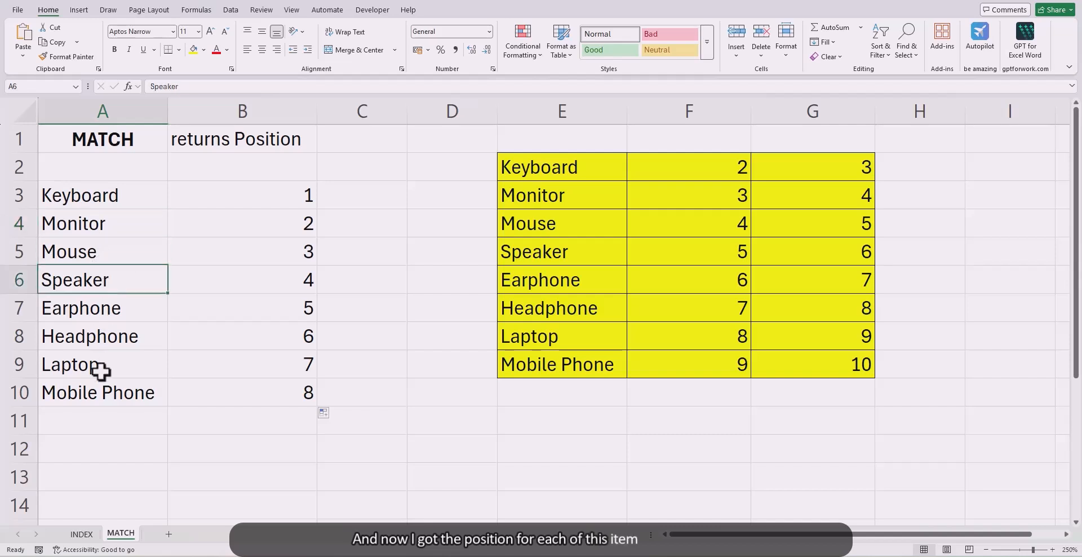
click(96, 365)
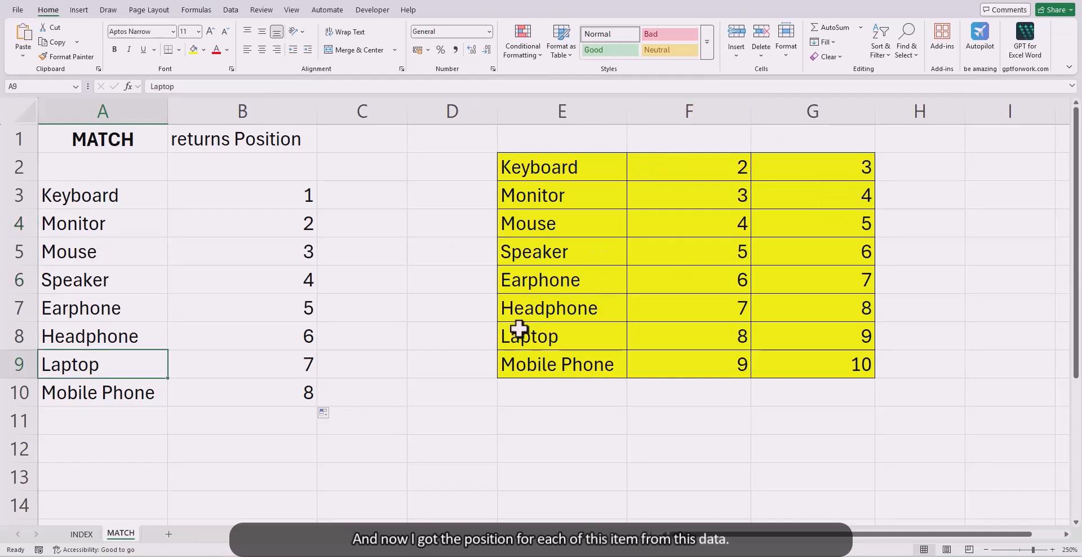
click(273, 200)
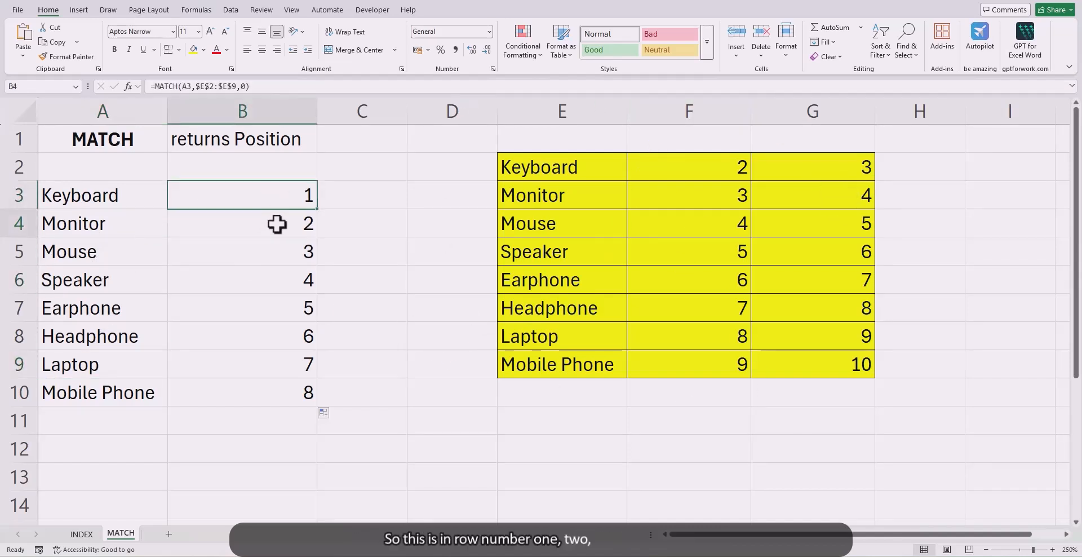
click(277, 224)
click(285, 254)
click(369, 203)
click(296, 196)
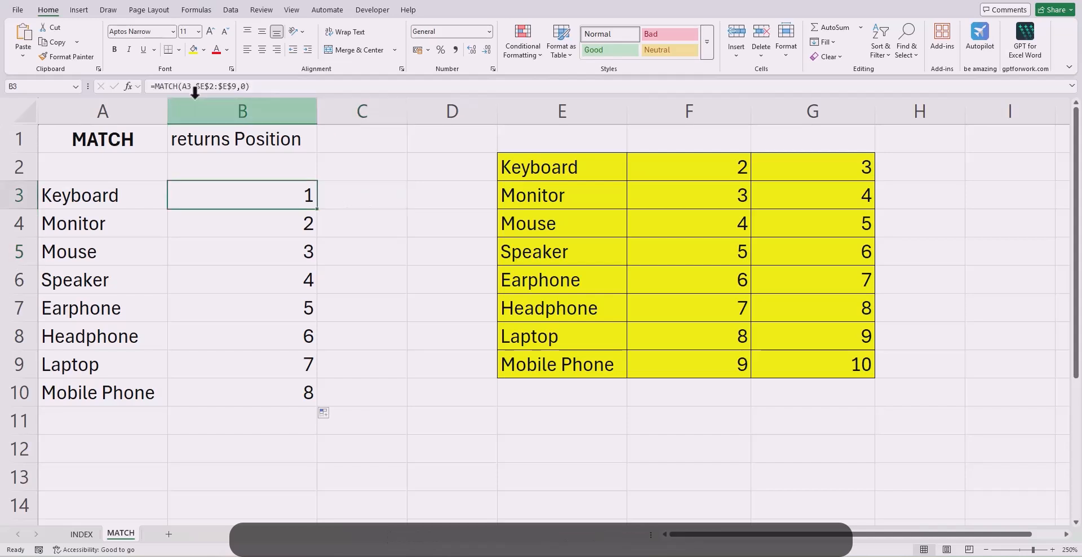
drag(195, 86, 228, 86)
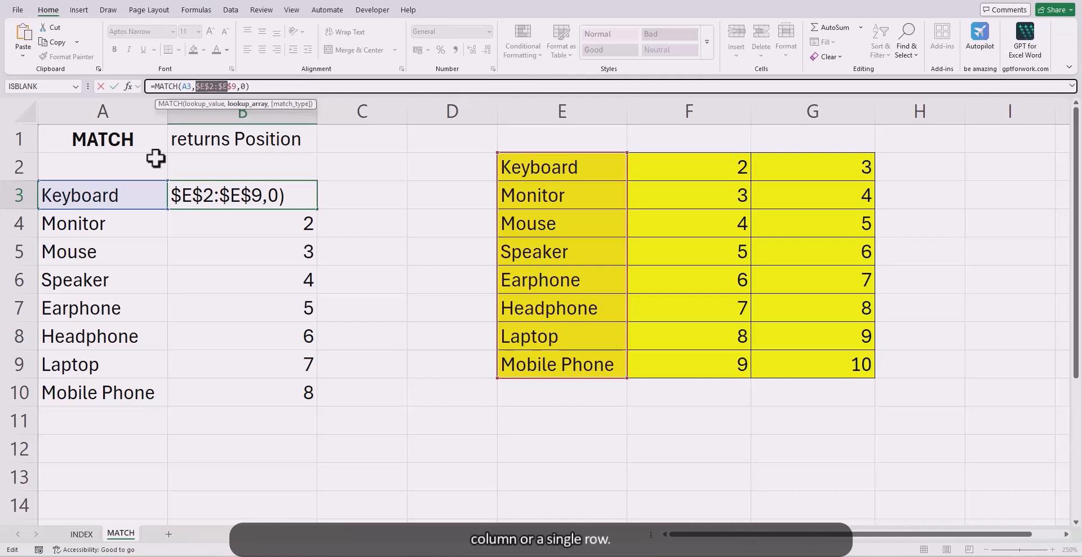
Step: In cell C3, try =MATCH(A3,E2:G9,0) with the whole table as the lookup array, and clear the cell
click(386, 196)
text(=match)
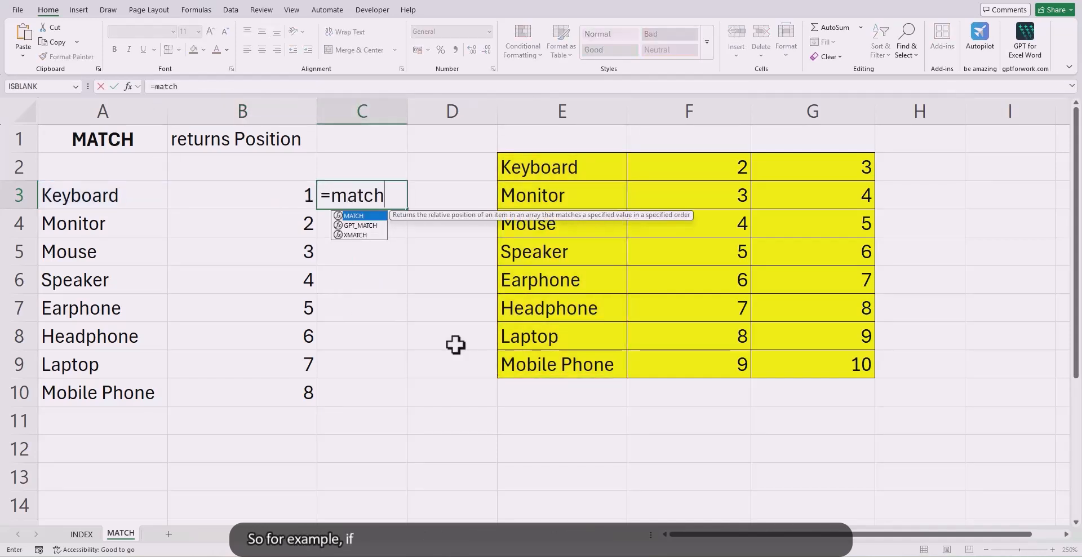
key(Tab)
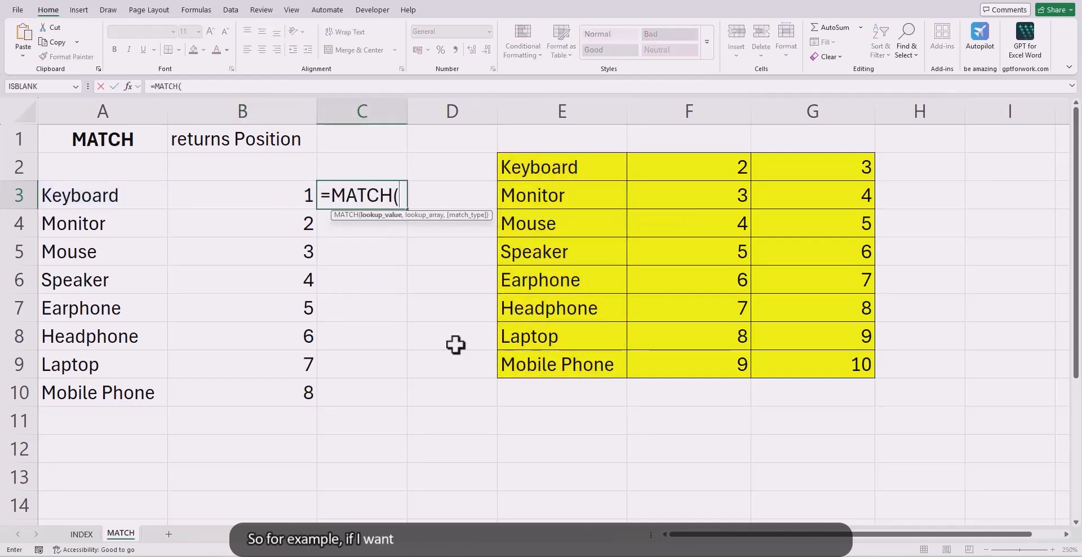
click(104, 200)
text(,)
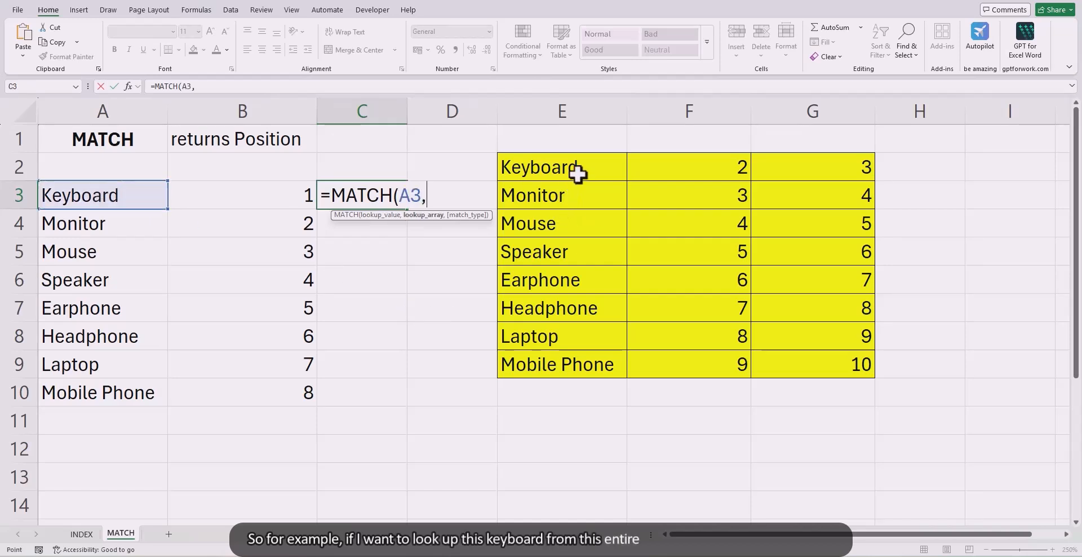
drag(577, 171, 844, 356)
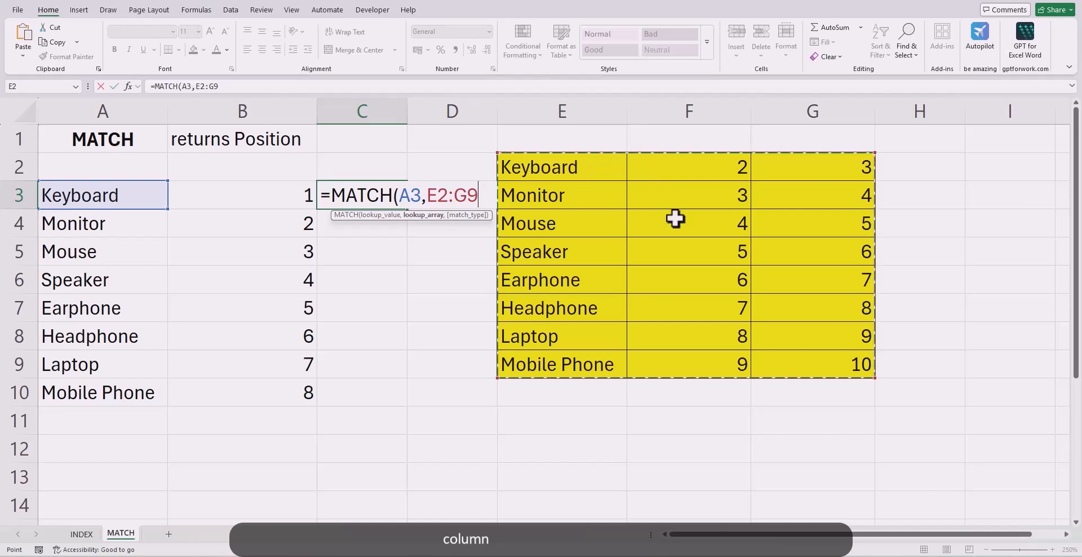
text(,)
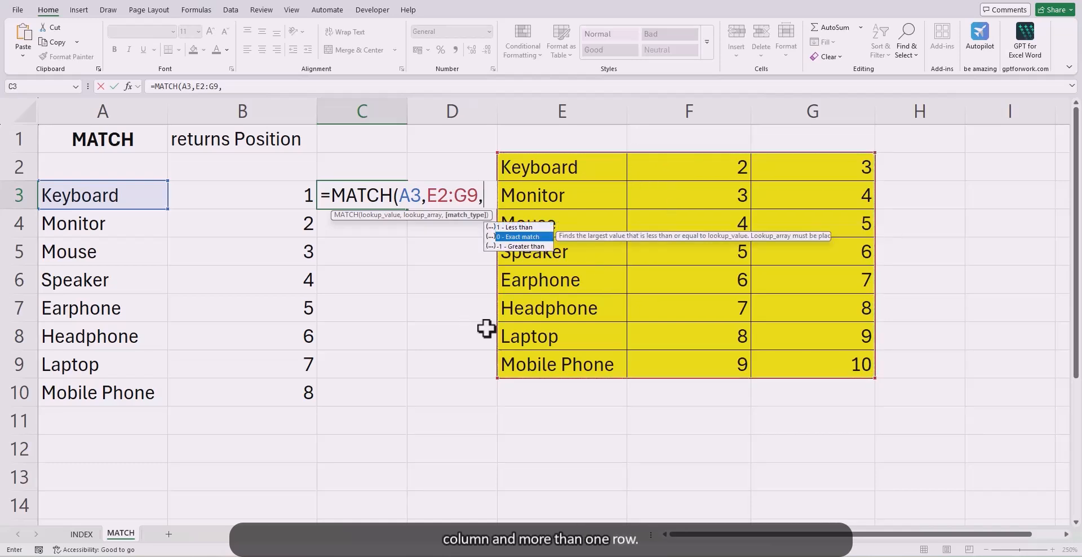
text(0))
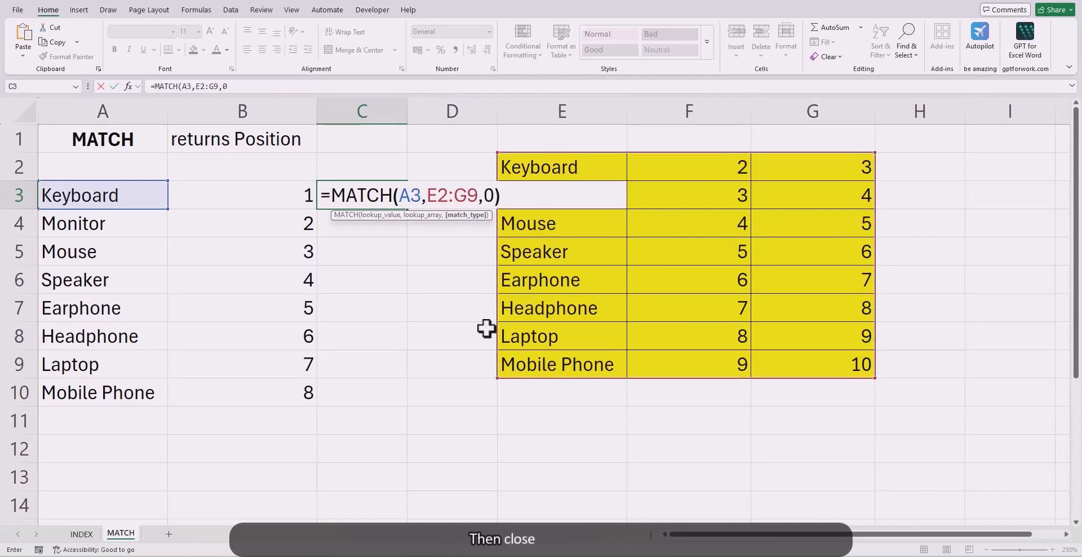
key(Return)
click(395, 189)
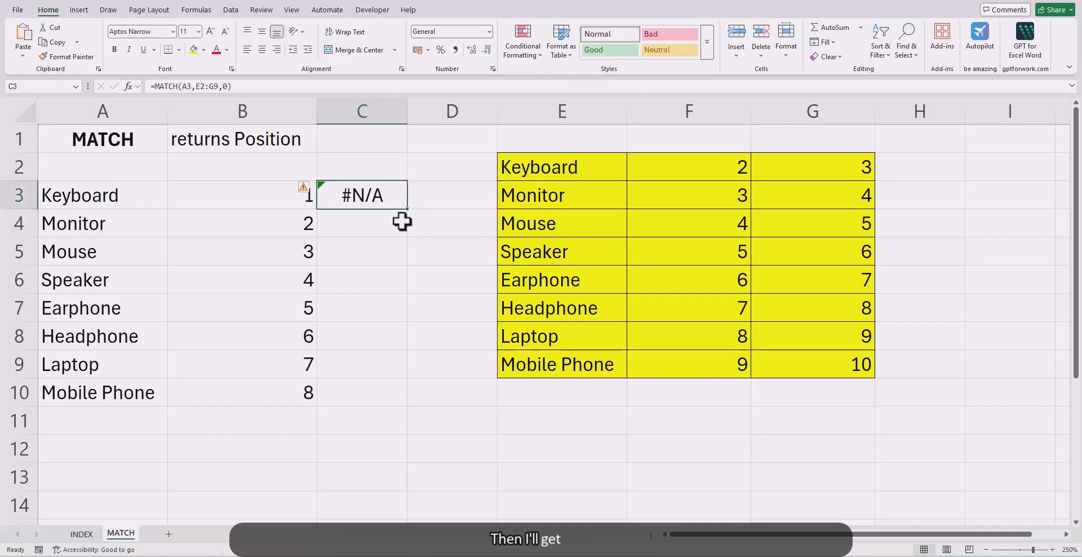
key(Delete)
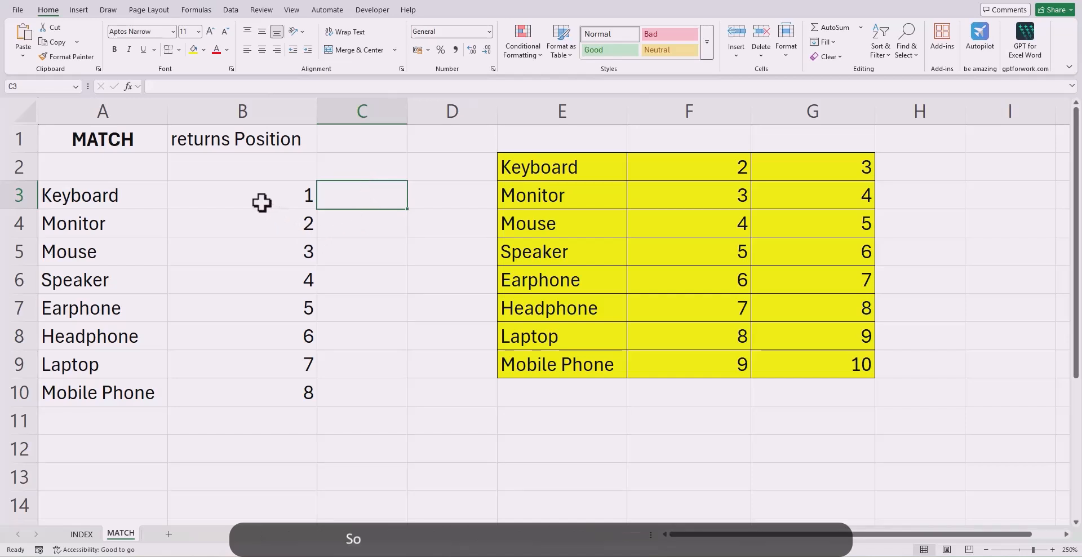
click(262, 201)
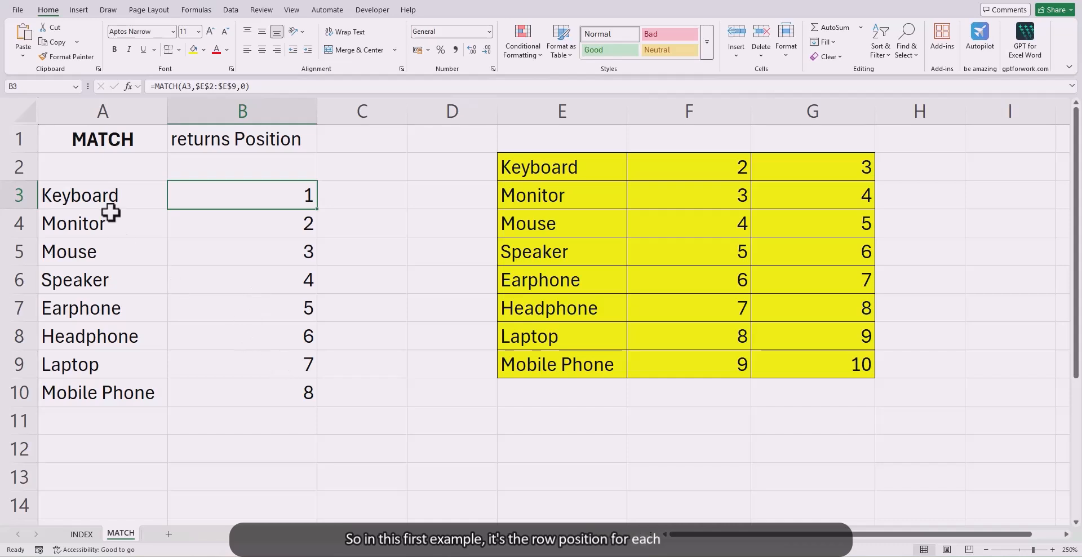
click(108, 204)
click(147, 297)
Step: In cell C3, enter =MATCH(A3,E2:G2,0) to find Keyboard's column position in the table's first row
click(362, 202)
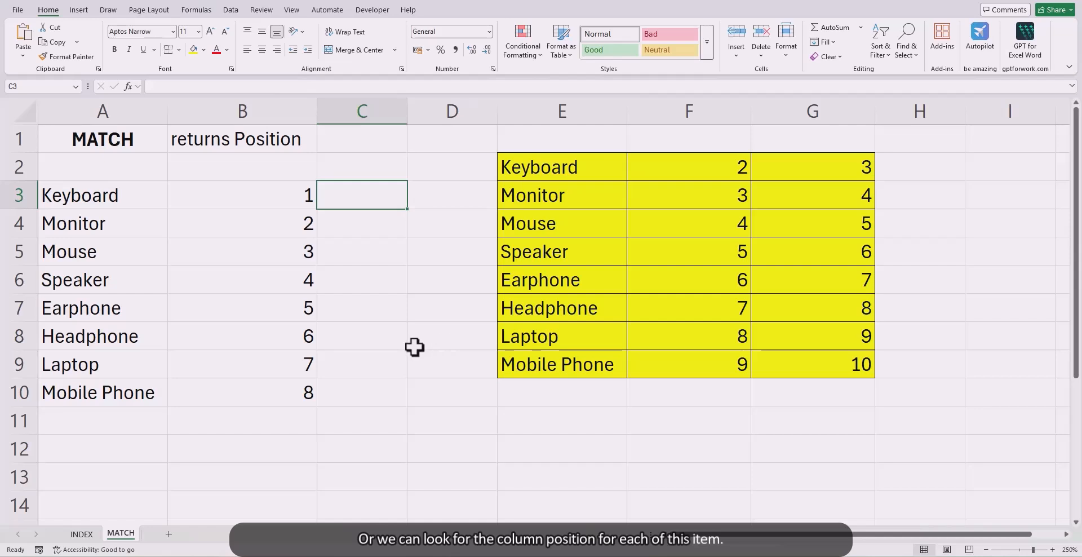
text(=match)
key(Tab)
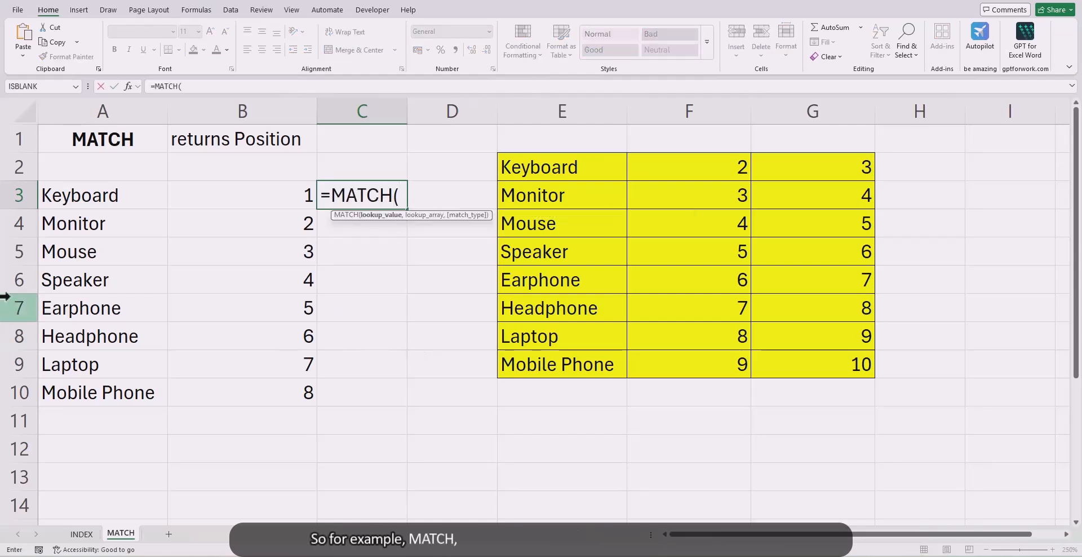
click(78, 203)
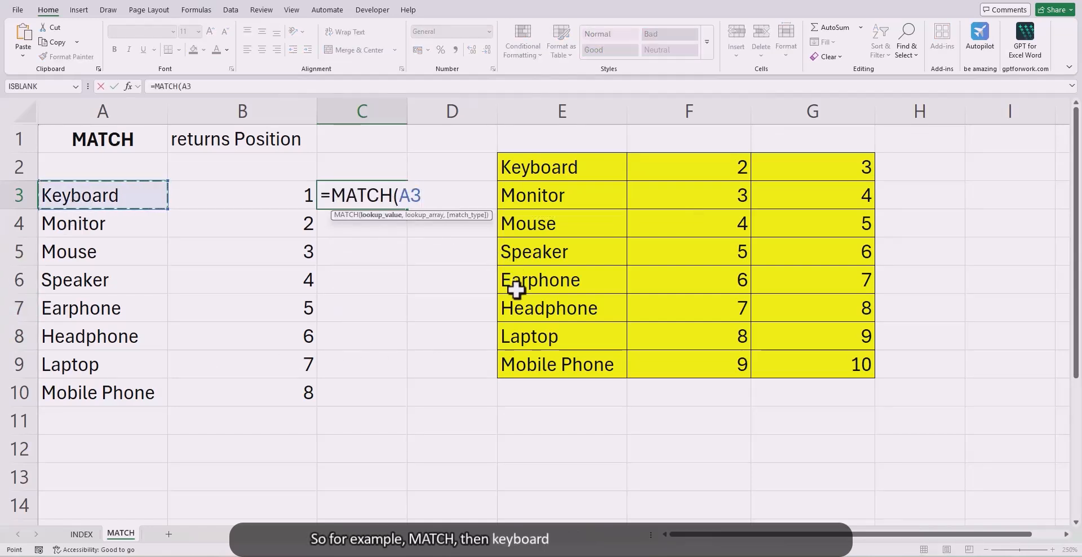
text(,)
drag(542, 160, 812, 160)
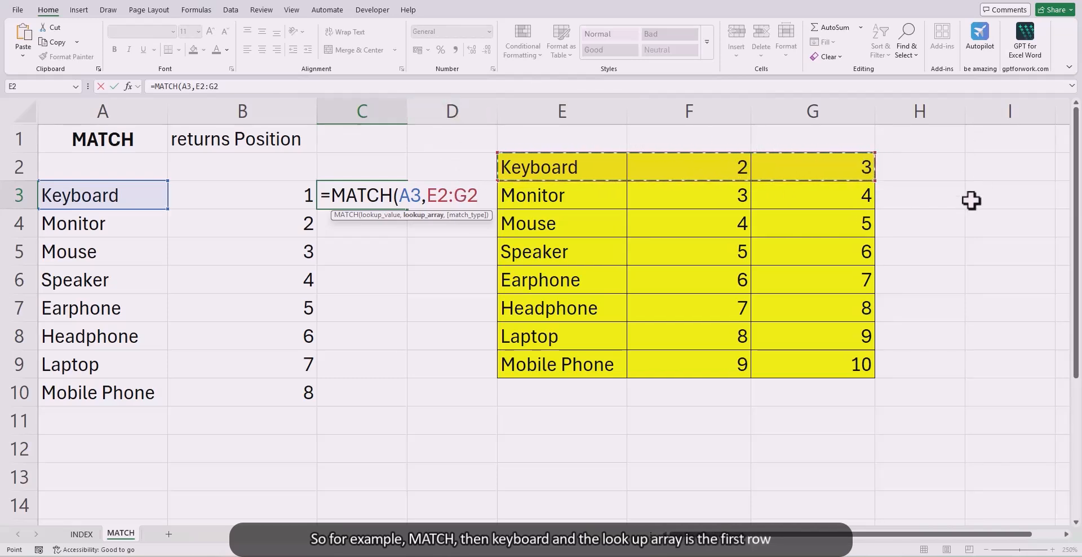
text(,)
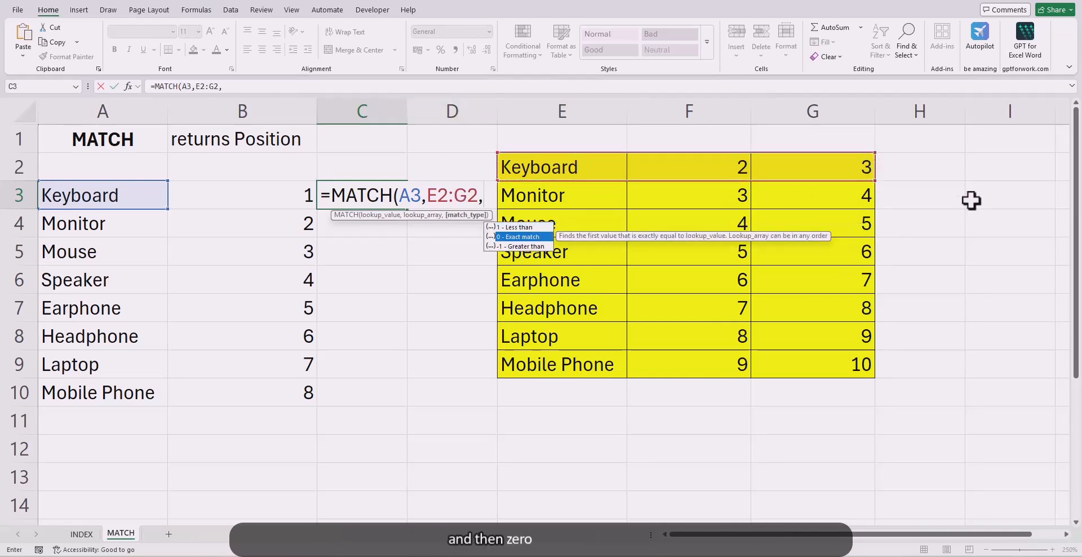
text(0))
key(Return)
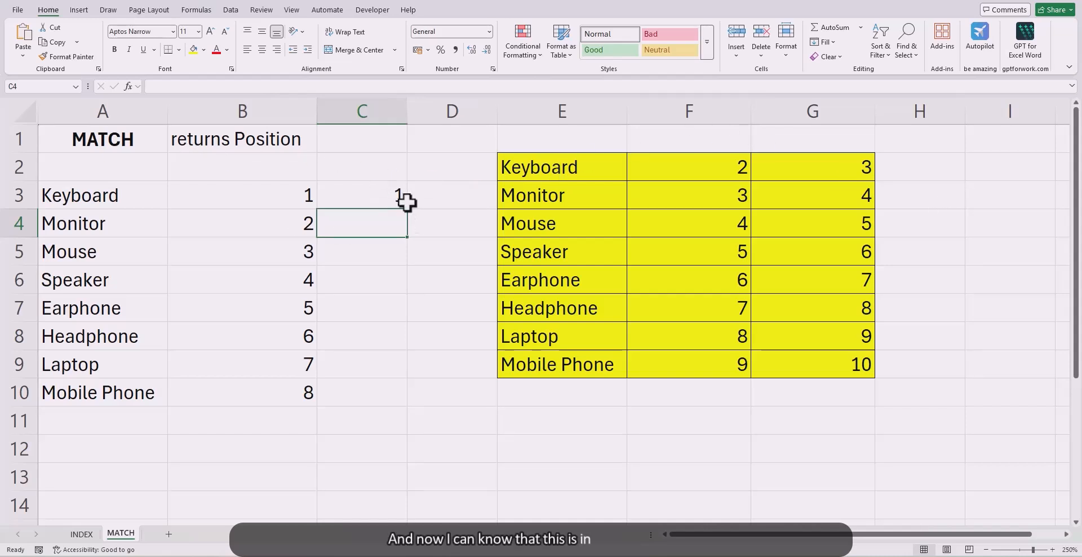
Step: Check the unlocked lookup array in C3's MATCH formula and fill the formula down to C10
click(382, 194)
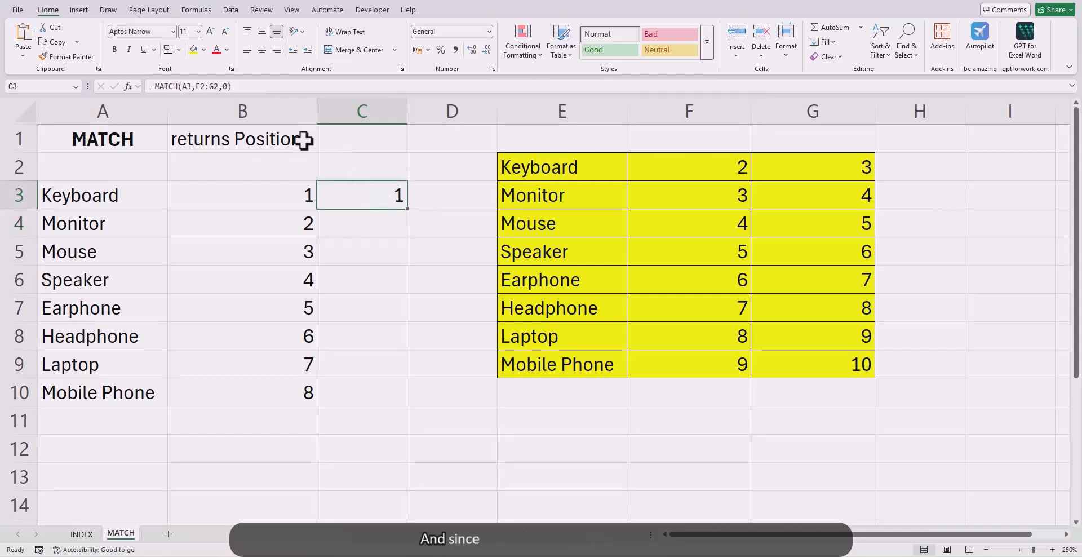
drag(195, 89, 221, 87)
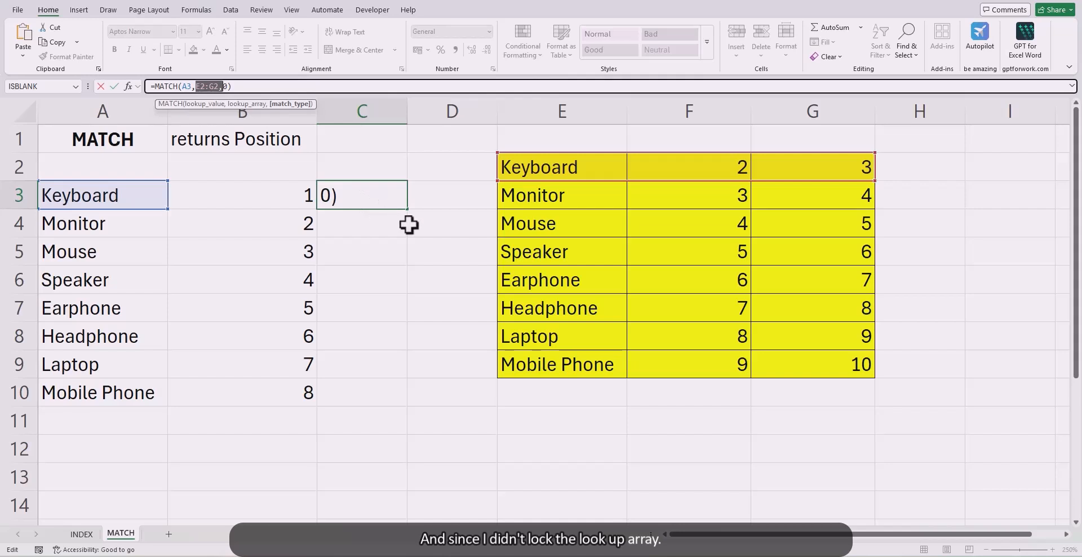
key(Escape)
double_click(406, 209)
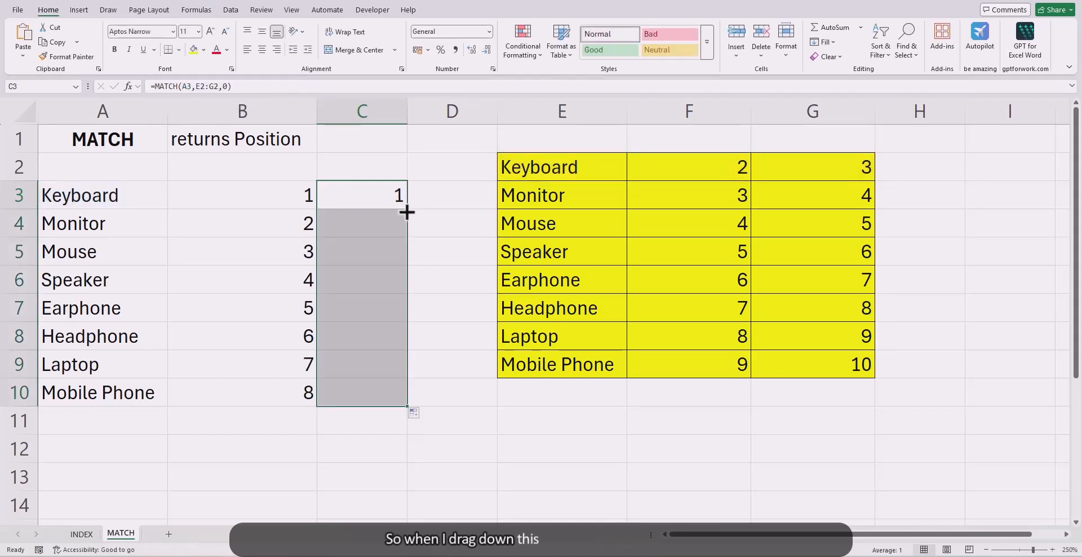
Step: Inspect the MATCH formulas in C5, C7 and C10 to see how the unlocked lookup array shifts by row
click(357, 254)
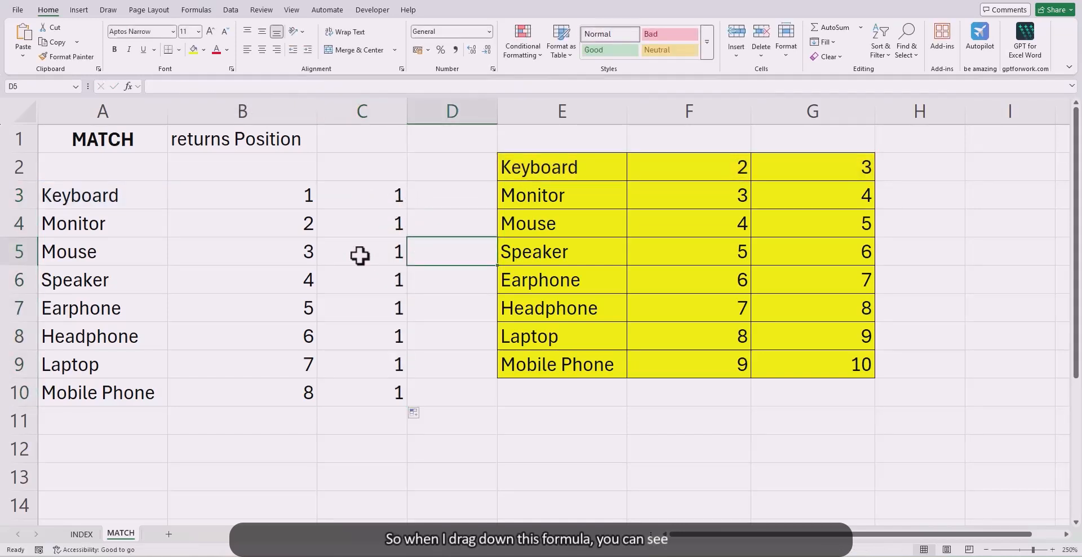
click(304, 88)
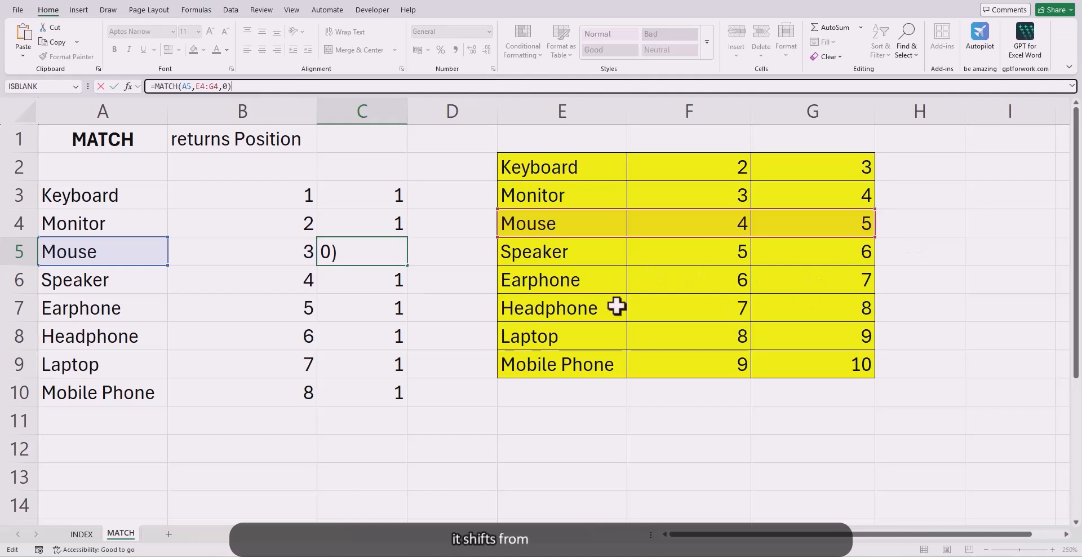
click(367, 316)
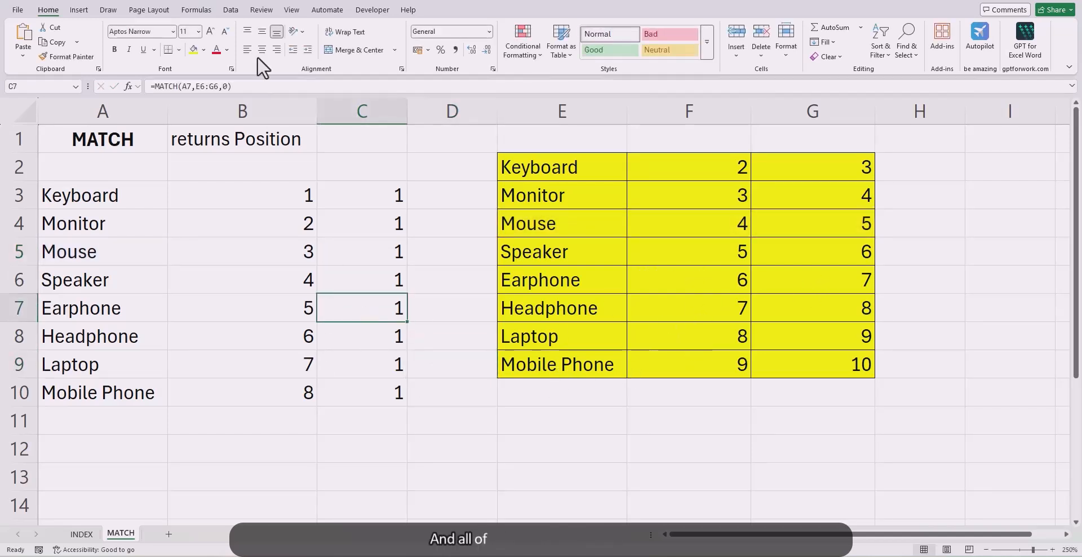
click(251, 86)
click(401, 393)
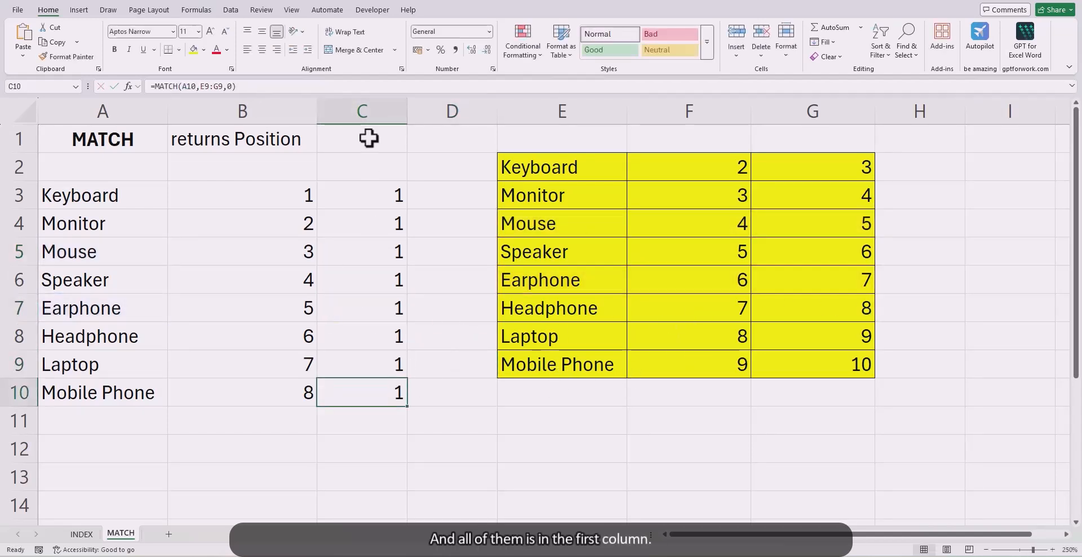
Step: Review the INDEX sheet's example and return to the MATCH sheet
click(431, 223)
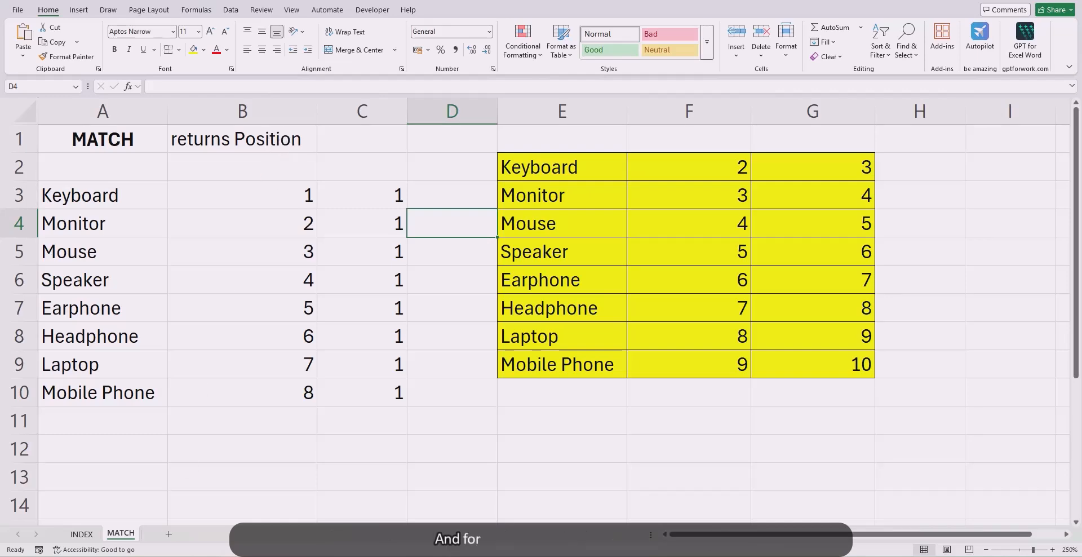
click(82, 534)
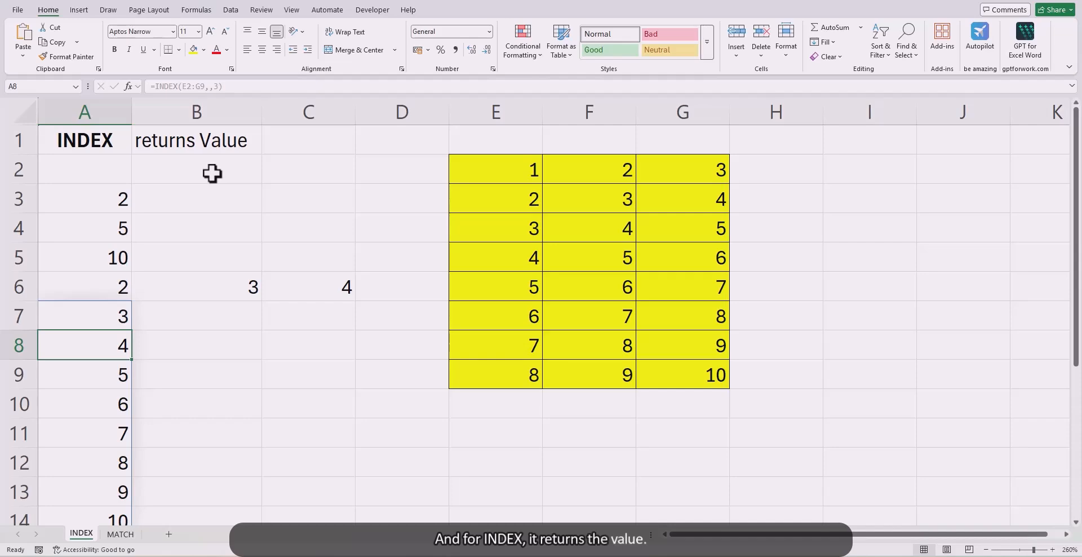
click(120, 534)
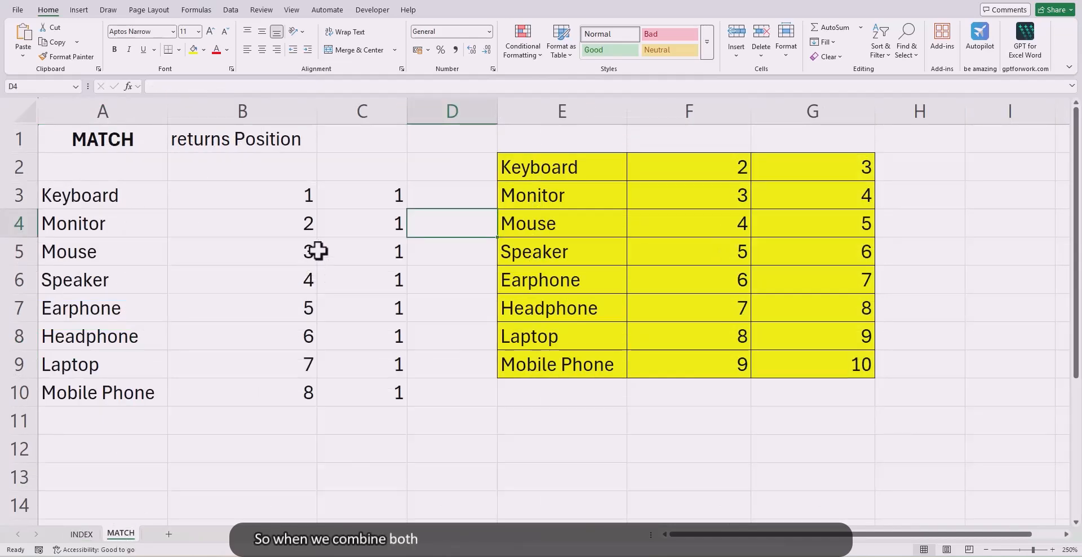
Step: Clear the MATCH results from the range B3:D11
click(433, 198)
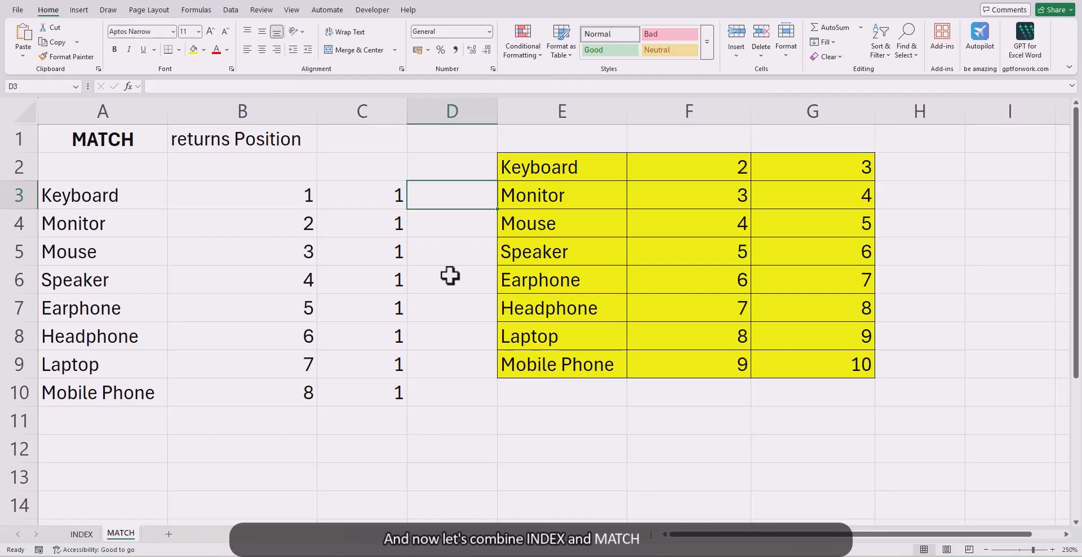
drag(242, 195, 415, 410)
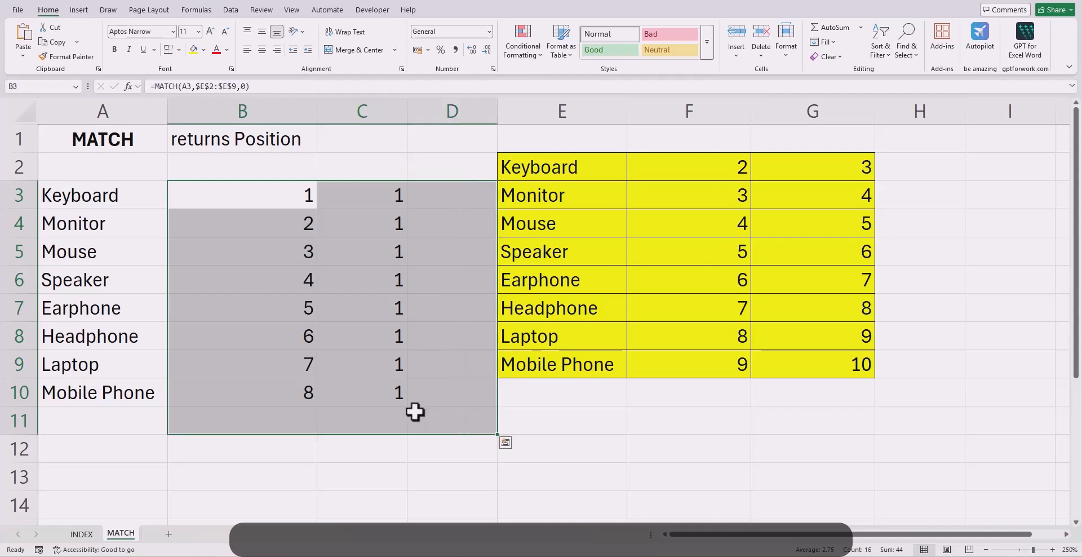
key(Delete)
click(260, 198)
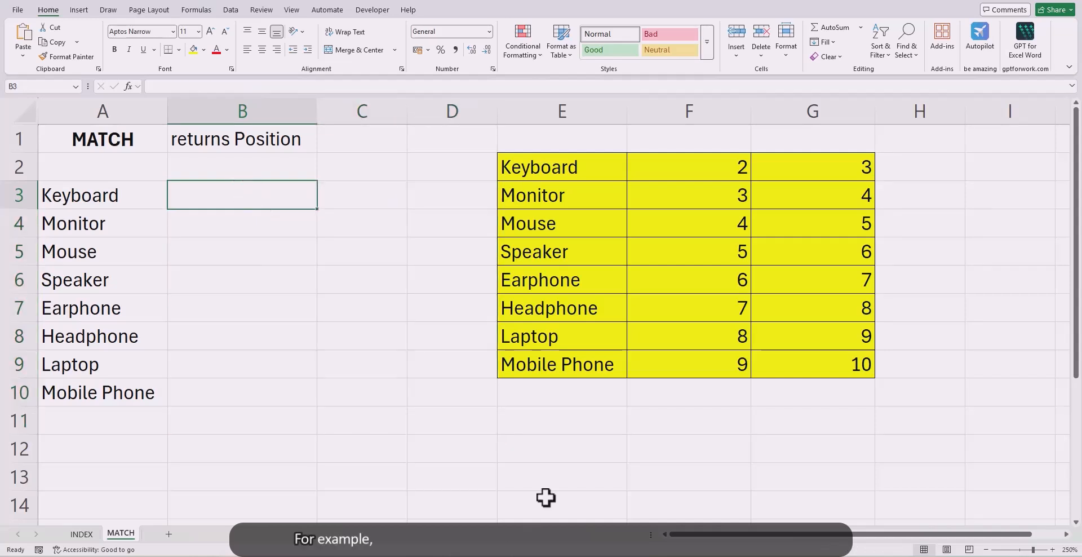
Step: Label the table's second column with the header Value in F1 and give that cell a yellow fill
drag(692, 169, 693, 369)
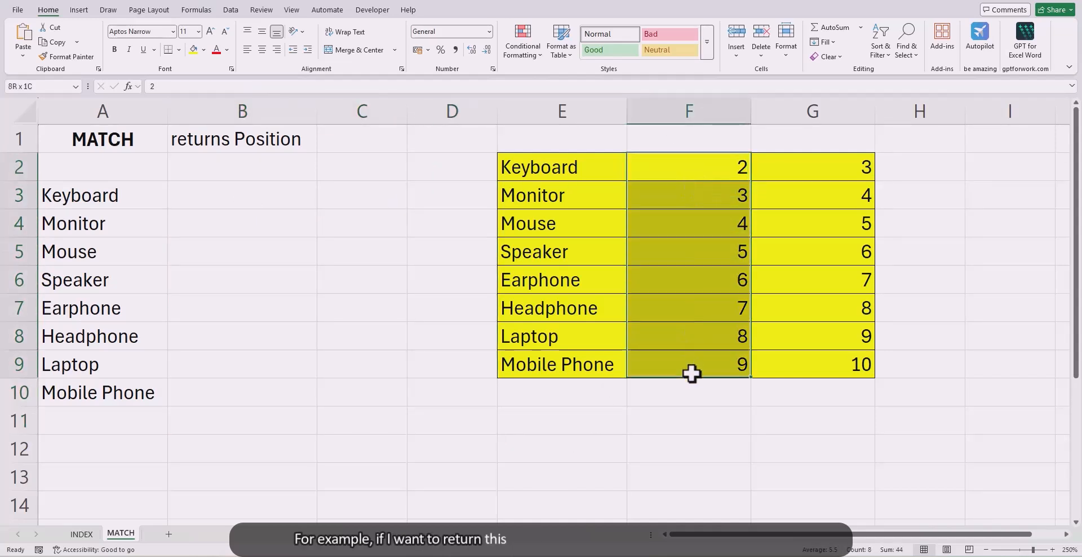
click(699, 142)
text(Value)
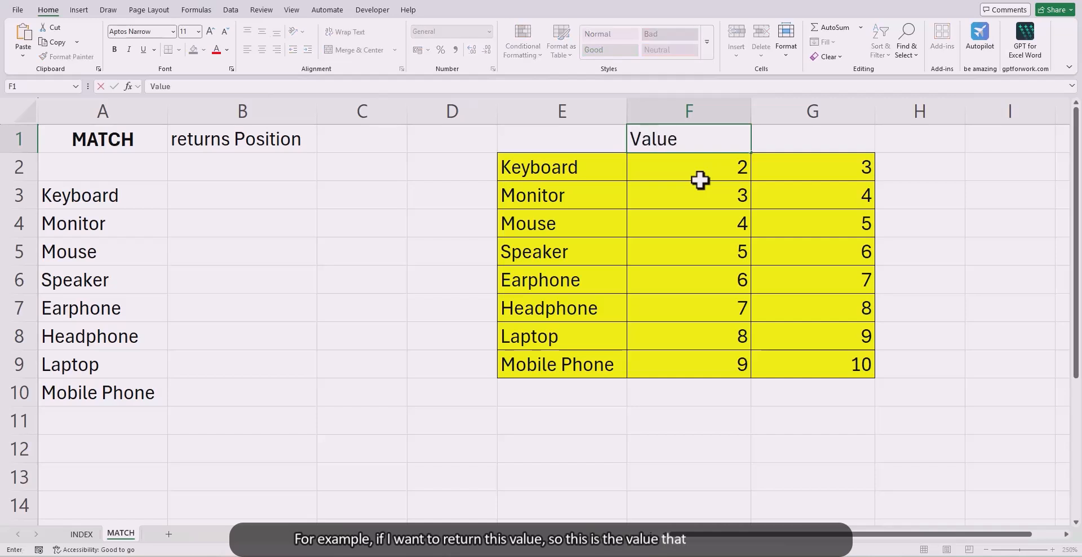
key(Return)
key(Up)
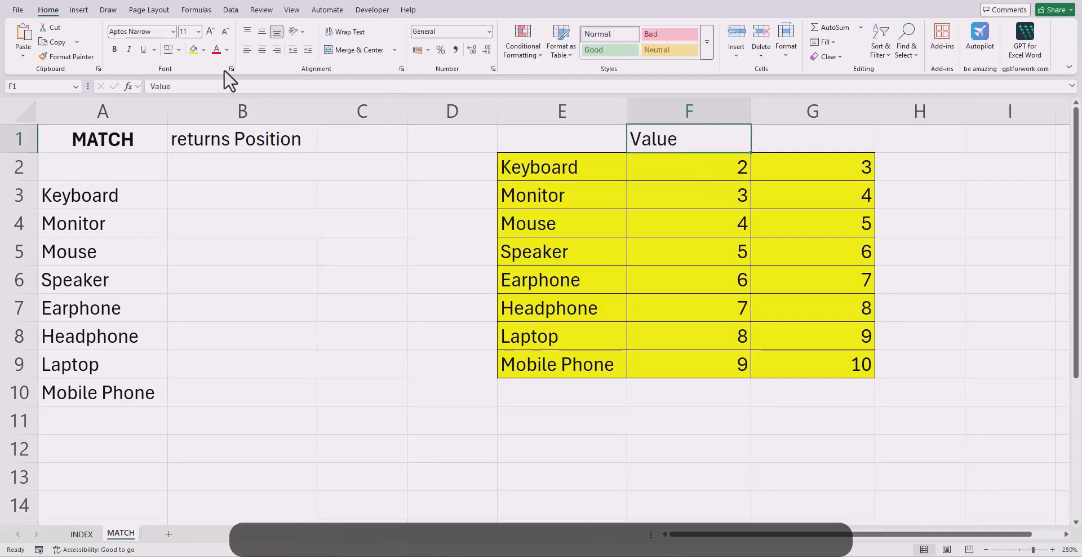
click(192, 50)
click(242, 223)
Step: In cell B3, enter =MATCH(A3,$E$2:$E$9,0) and fill the formula down to B10
click(249, 201)
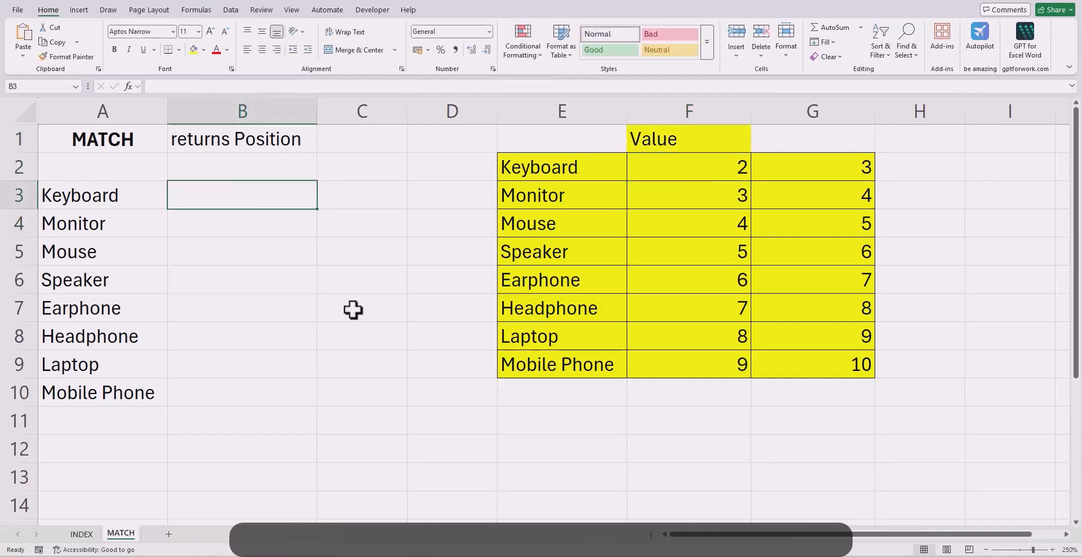
text(=match)
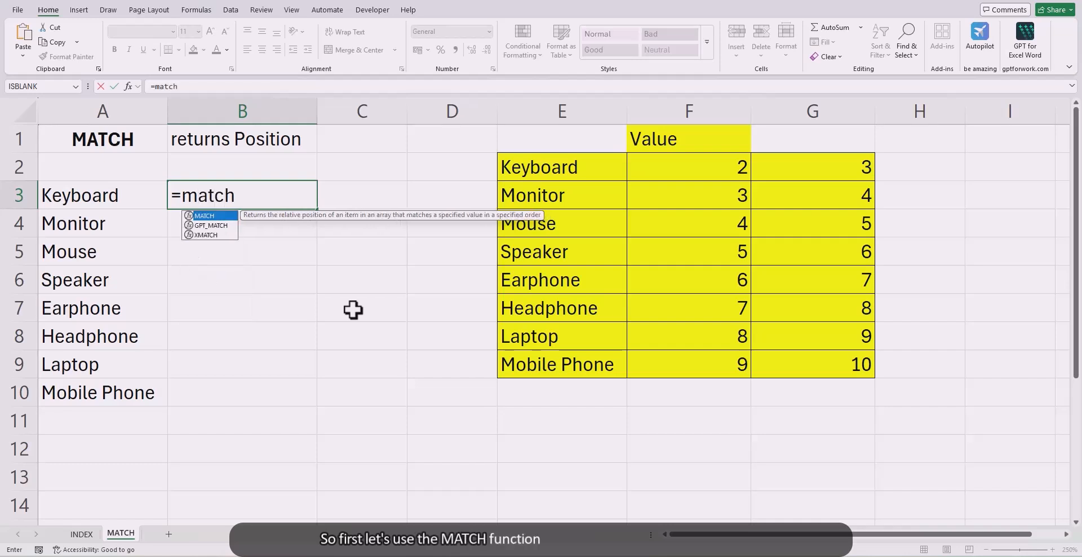
key(Tab)
key(Left)
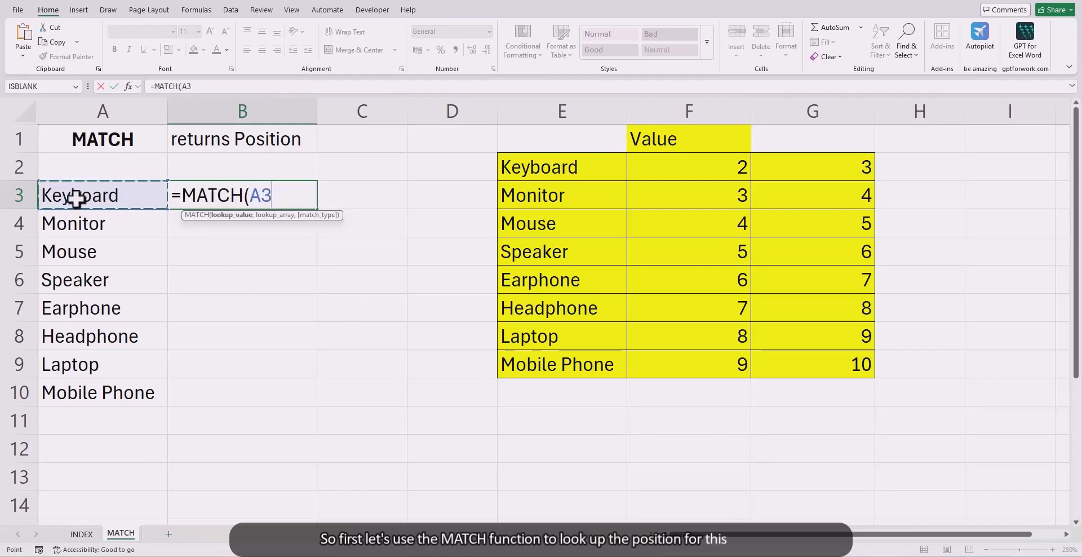
text(,)
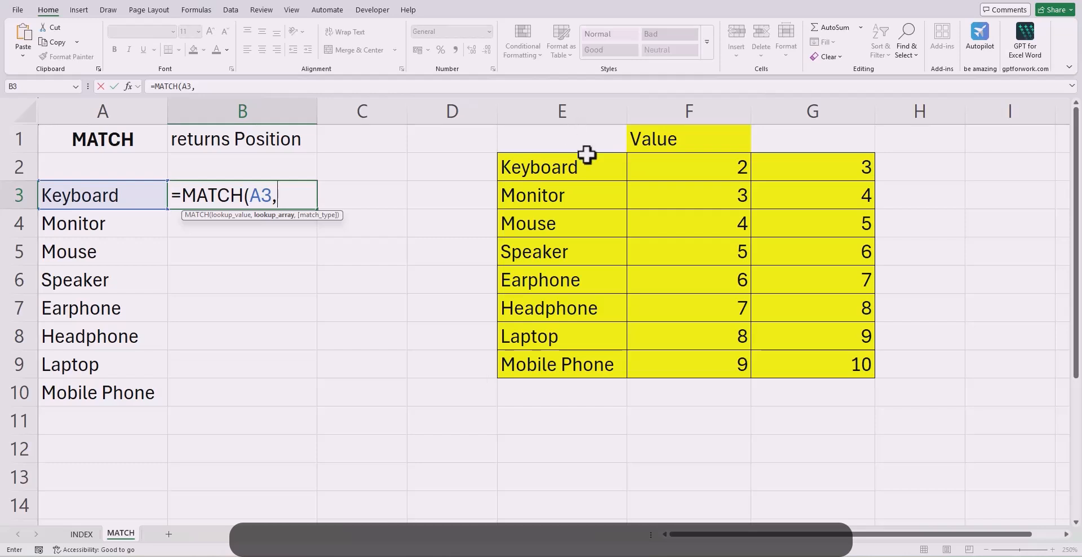
drag(590, 159, 570, 364)
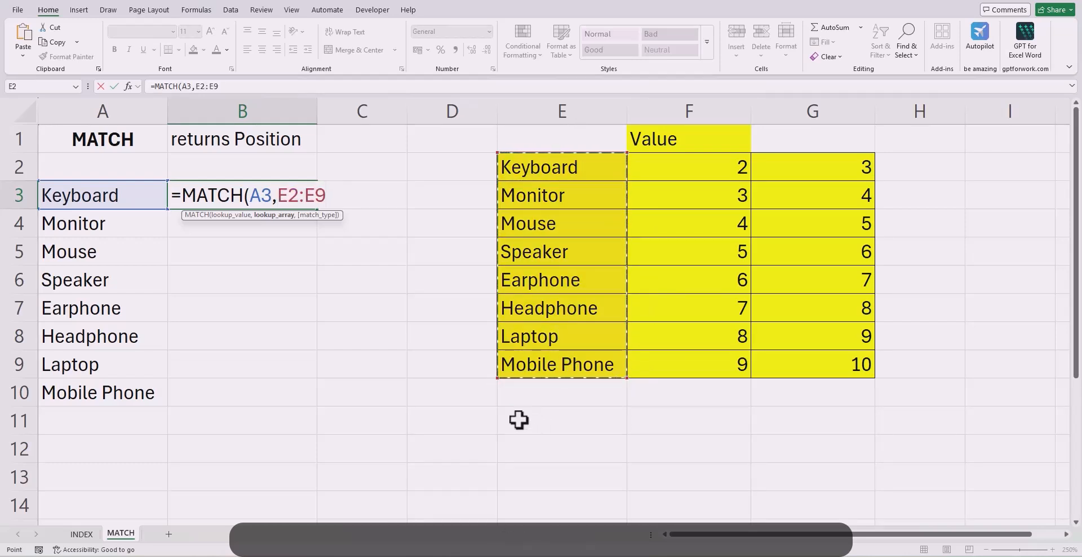
key(F4)
text(,)
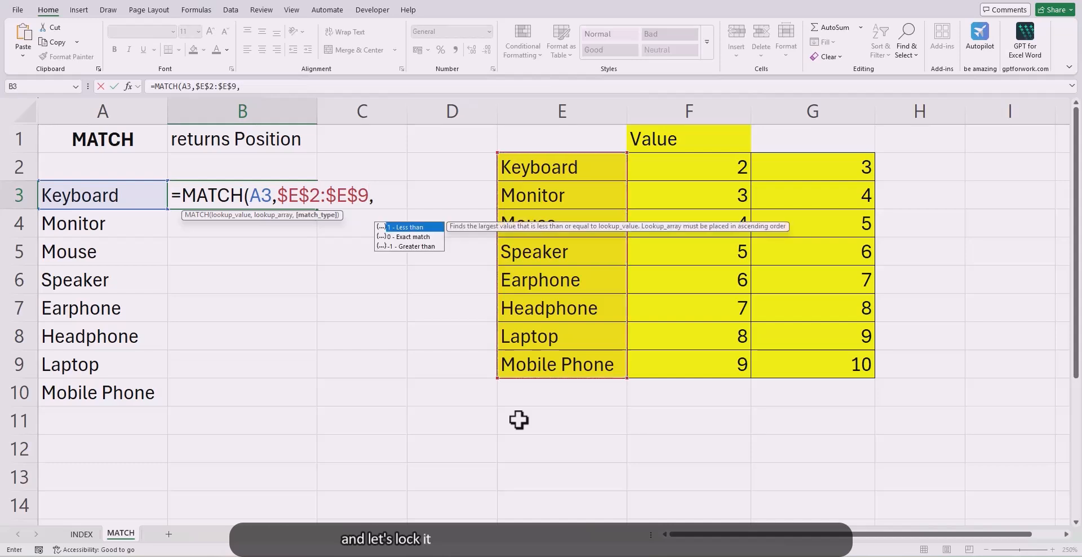
text(0))
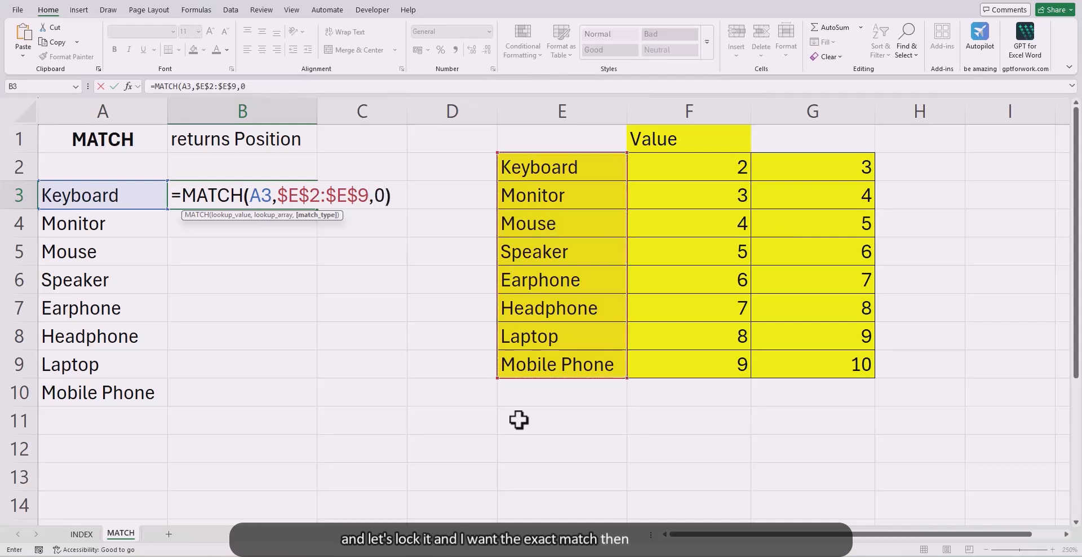
key(Return)
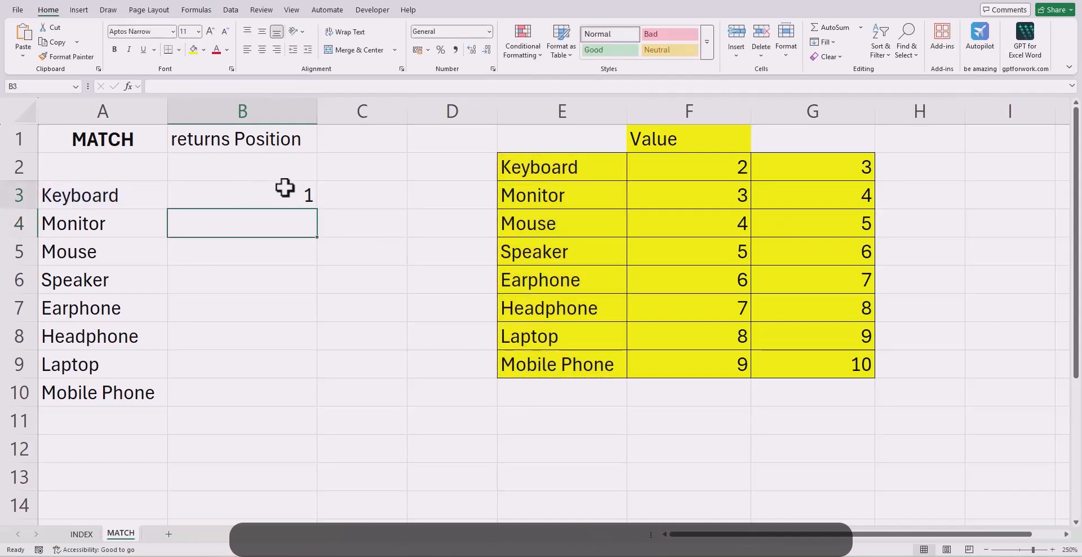
click(285, 191)
double_click(316, 209)
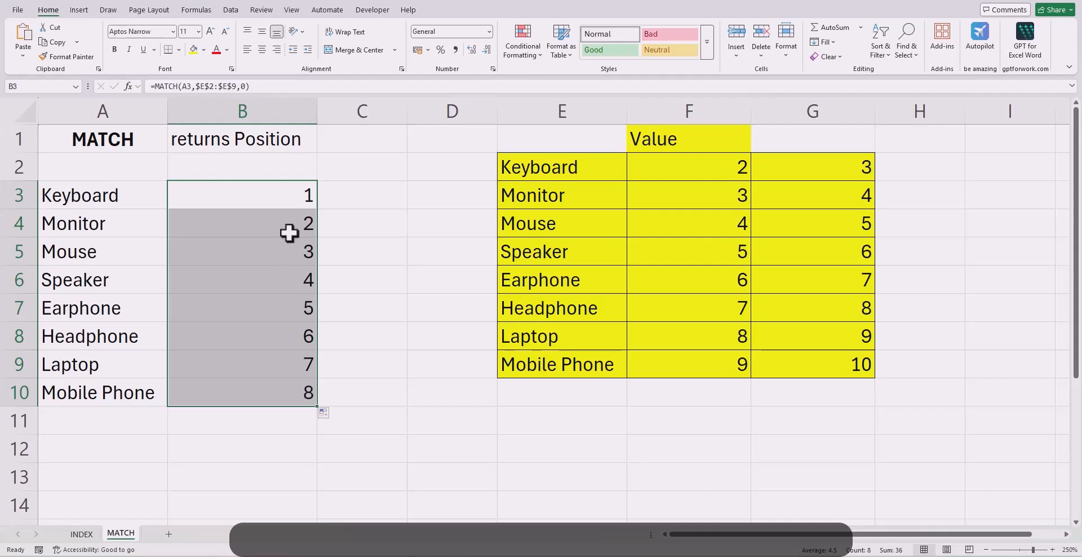
Step: Wrap B3's MATCH formula in INDEX with the locked table $E$2:$G$9 as the array and MATCH as the row number
click(188, 201)
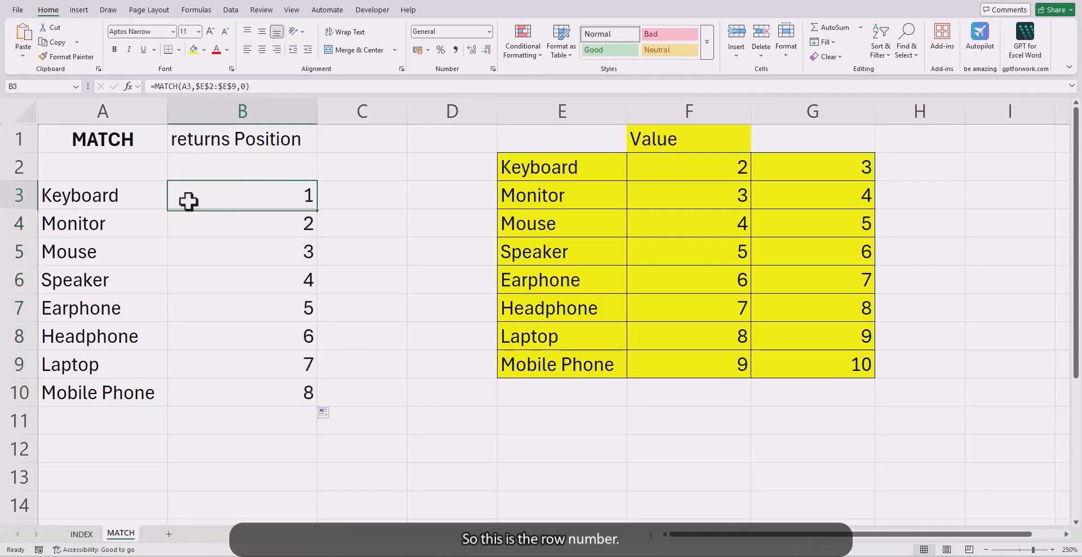
click(154, 86)
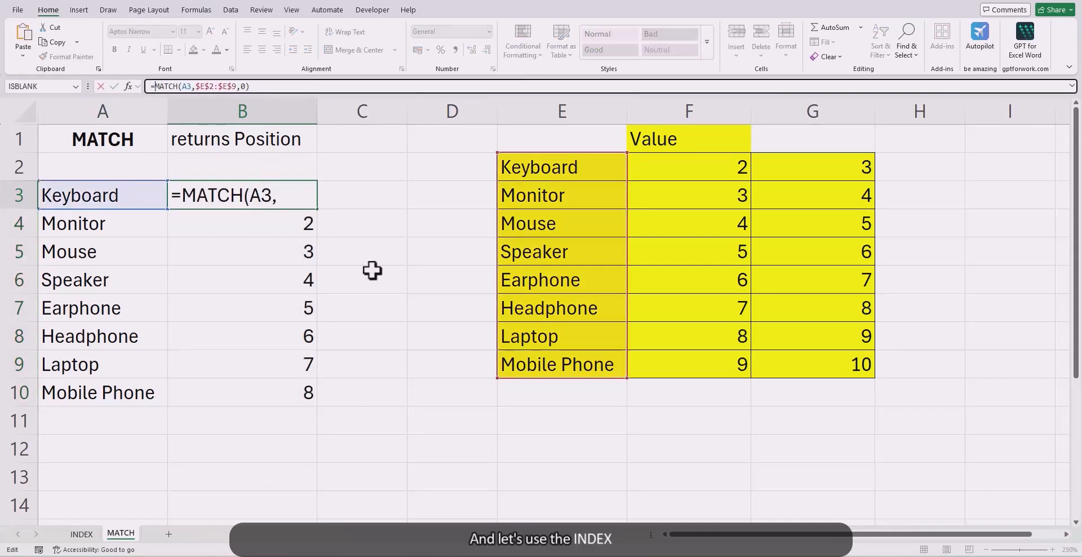
text(in)
key(Tab)
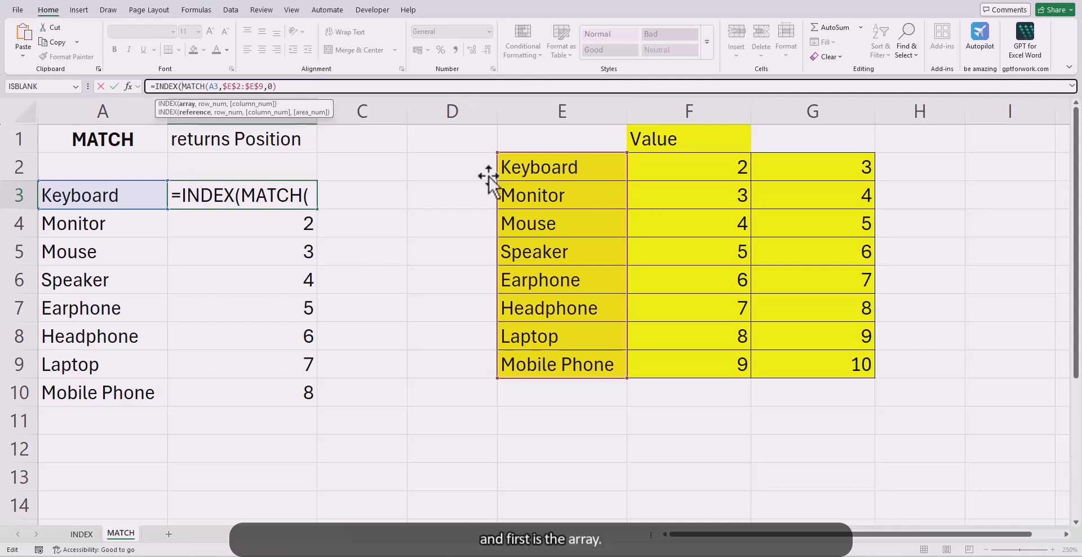
drag(578, 167, 816, 361)
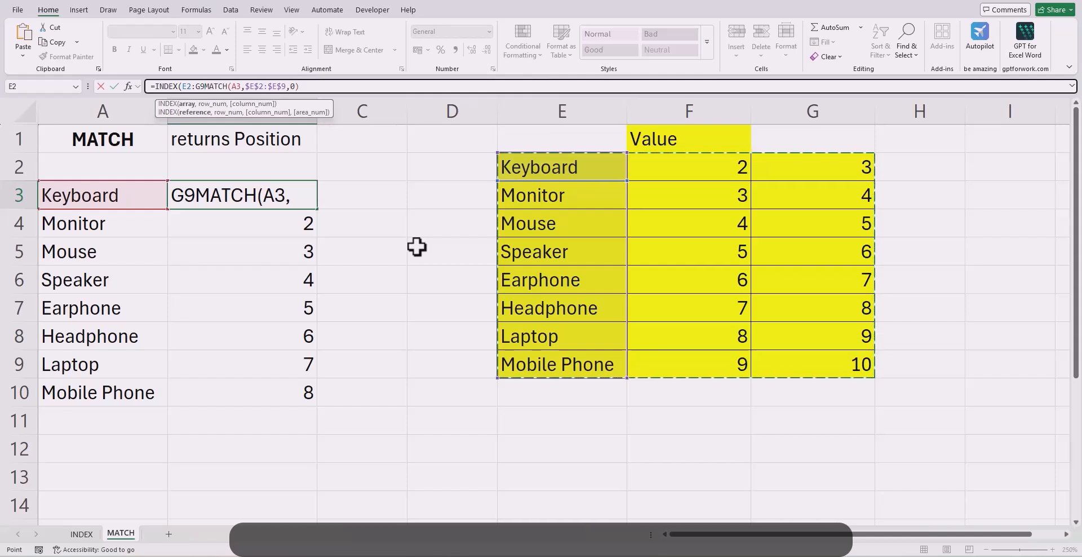
key(F4)
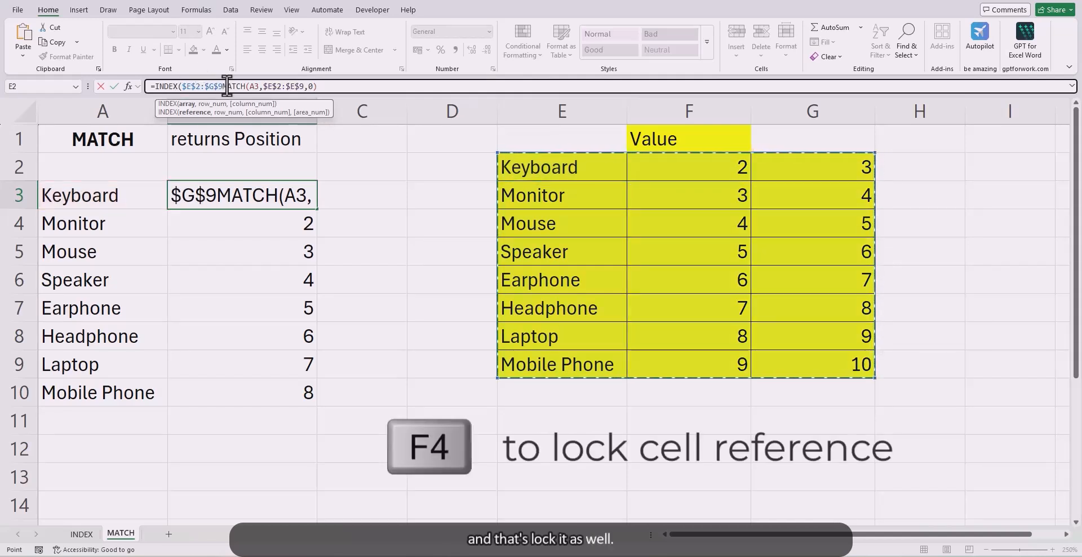
text(,)
Step: Complete B3's INDEX formula with column number 2 and fill it down to B10
drag(323, 86, 231, 91)
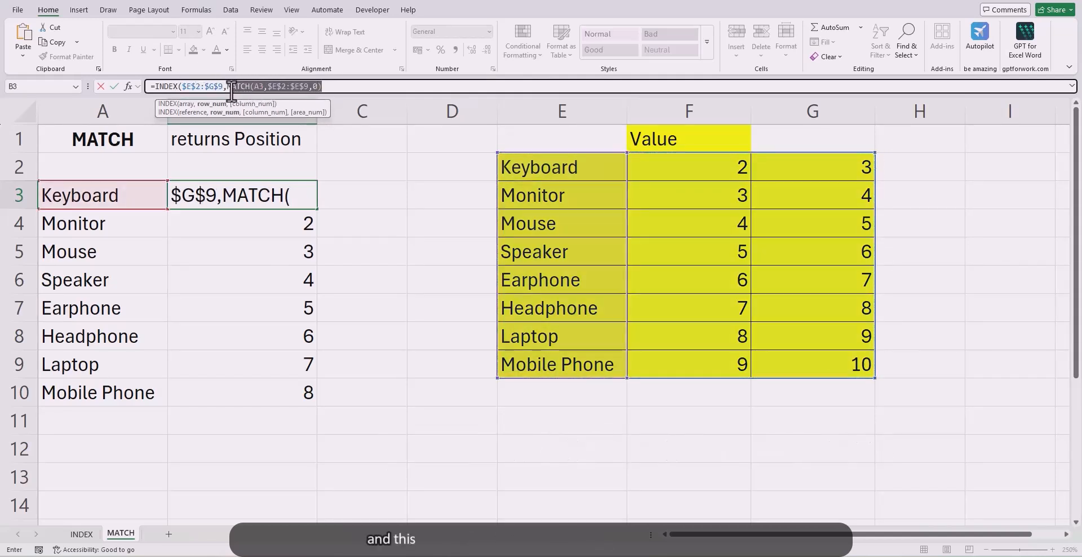
click(333, 86)
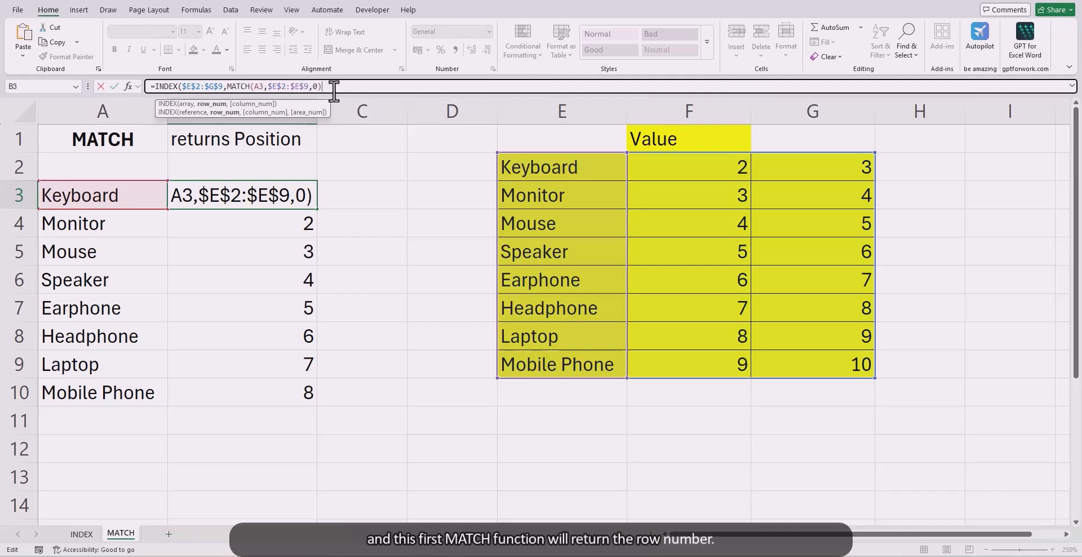
text(,2)
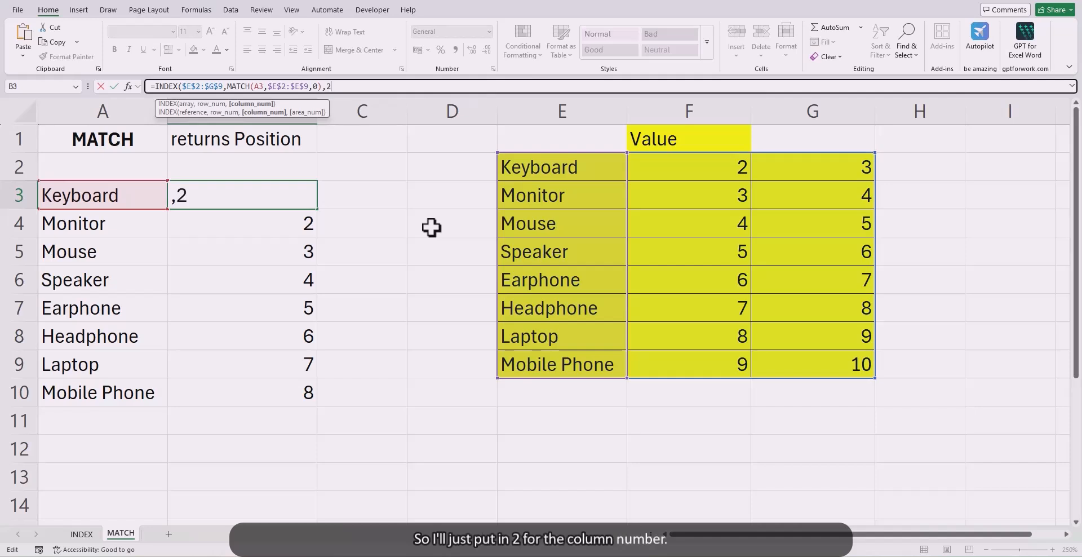
text())
key(Return)
click(273, 200)
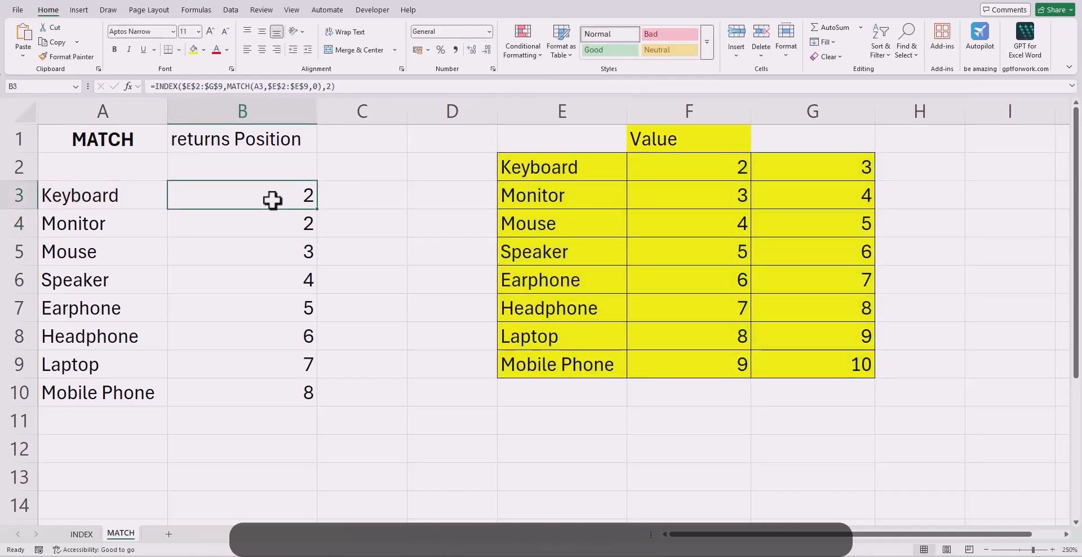
double_click(317, 209)
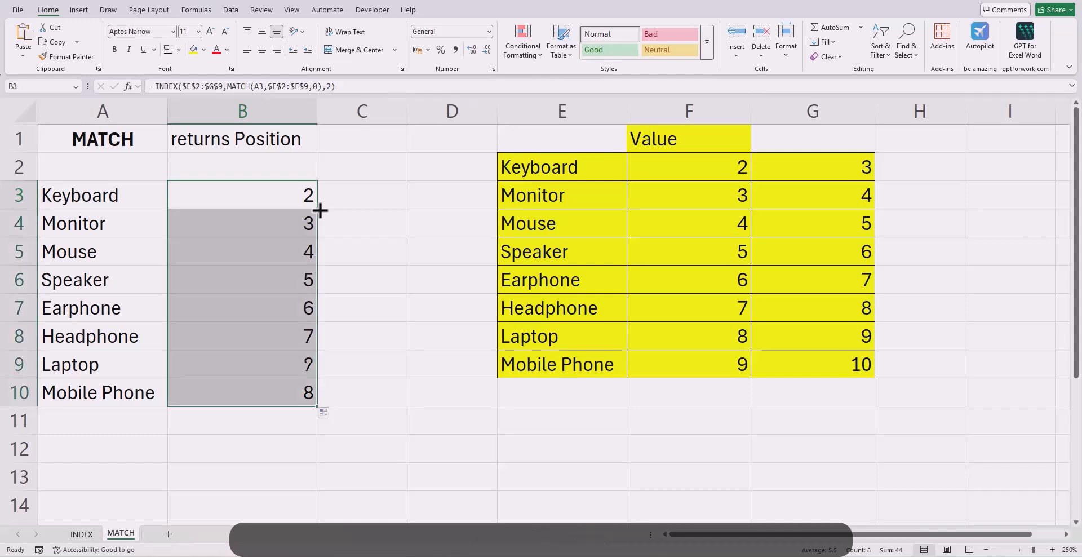
Step: Compare the looked-up values in B3:B10 with the table's second column, F2:F9, for each item in column A
click(286, 233)
click(288, 284)
drag(295, 193, 287, 372)
drag(701, 163, 720, 364)
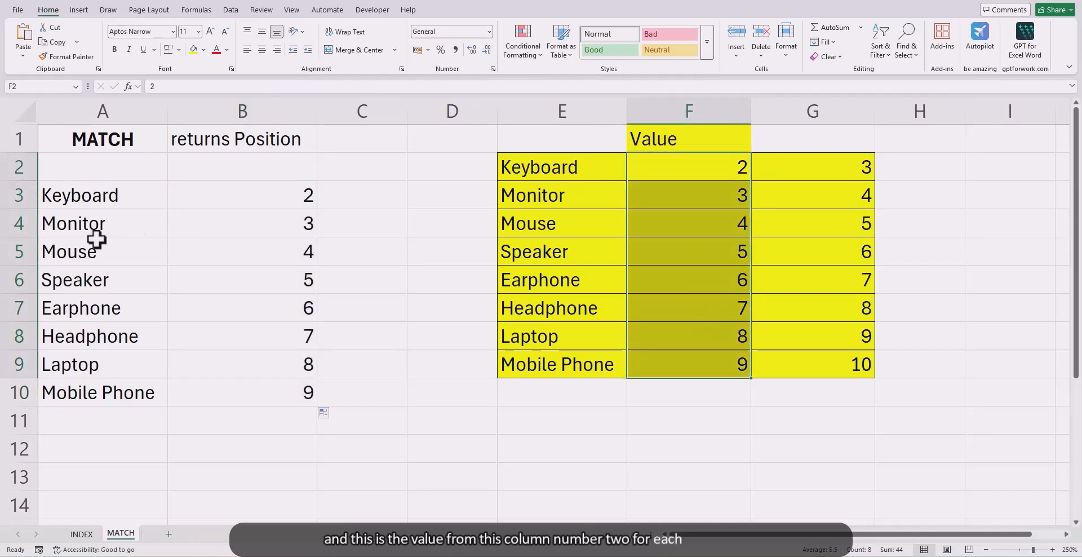
click(107, 308)
click(150, 398)
click(273, 188)
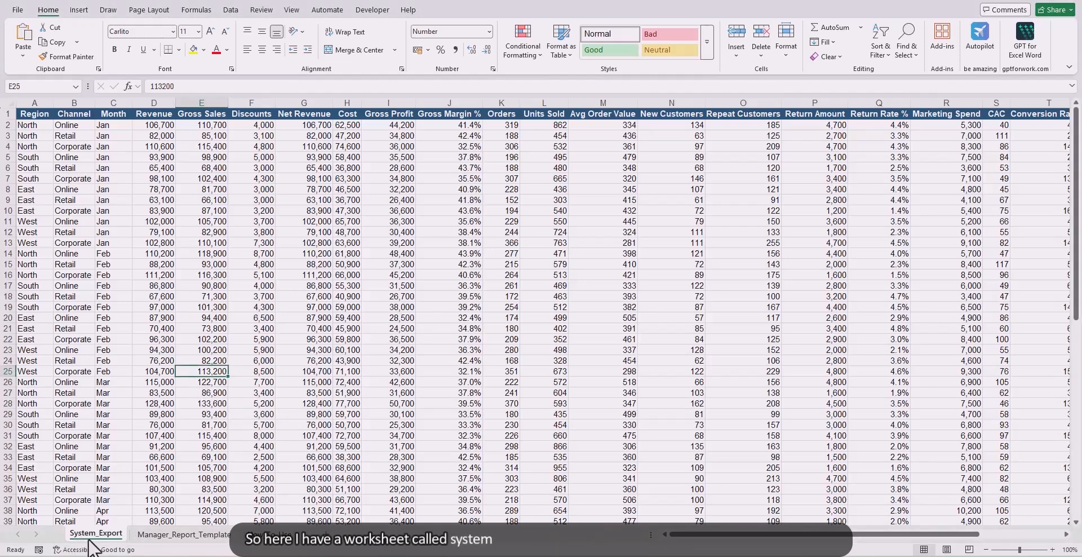
Step: Look through the System_Export data, then review the metric headers and months required in the Manager_Report_Template sheet
drag(714, 535, 688, 550)
scroll(205, 249, down, 7)
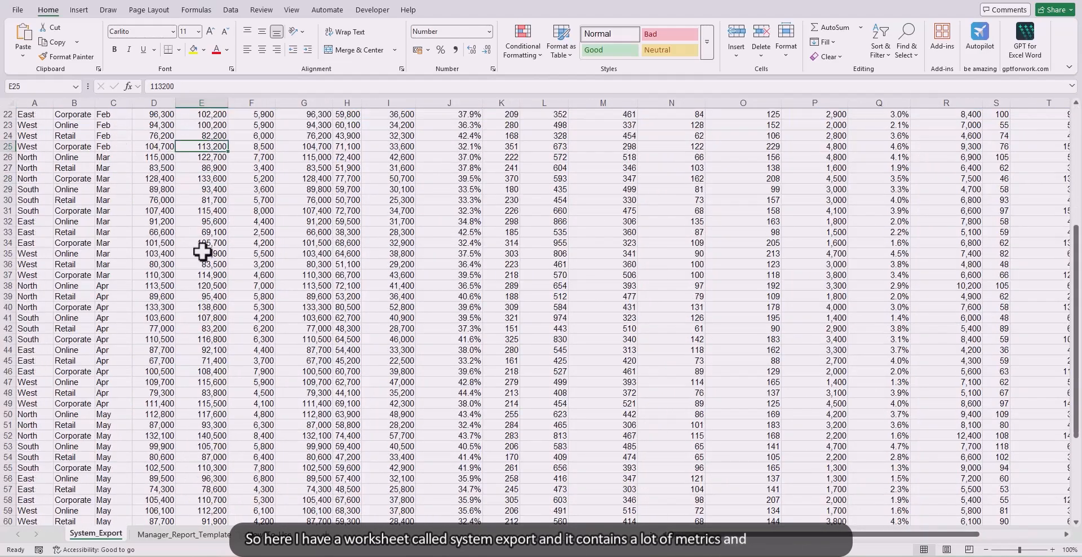
scroll(213, 248, up, 7)
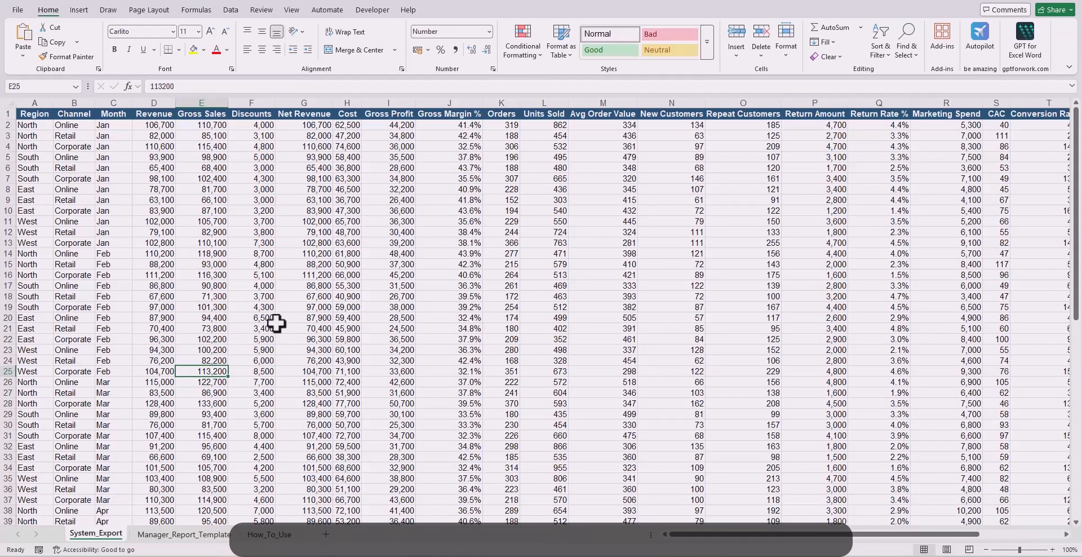
key(ctrl+Page_Down)
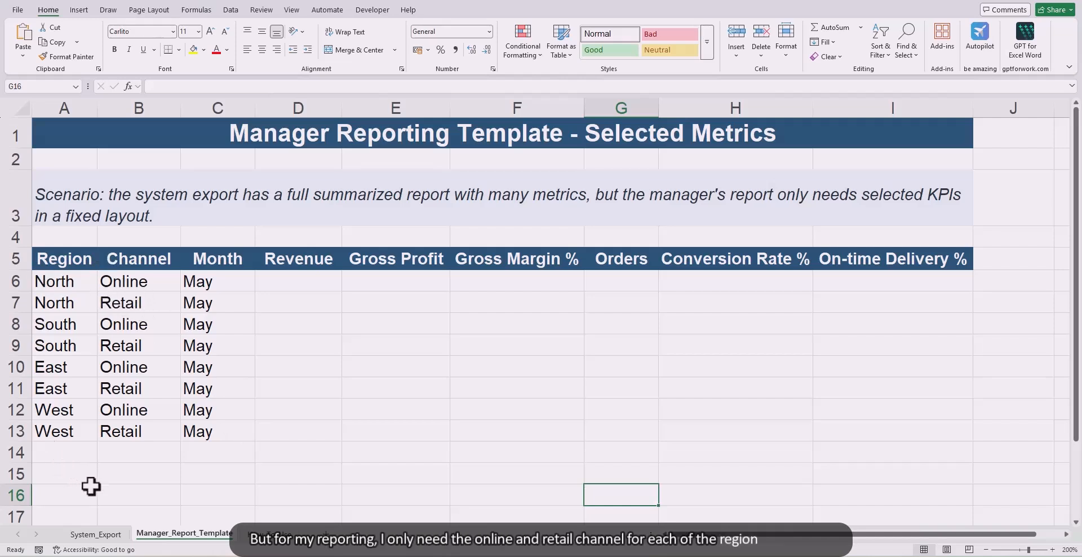
drag(281, 261, 829, 260)
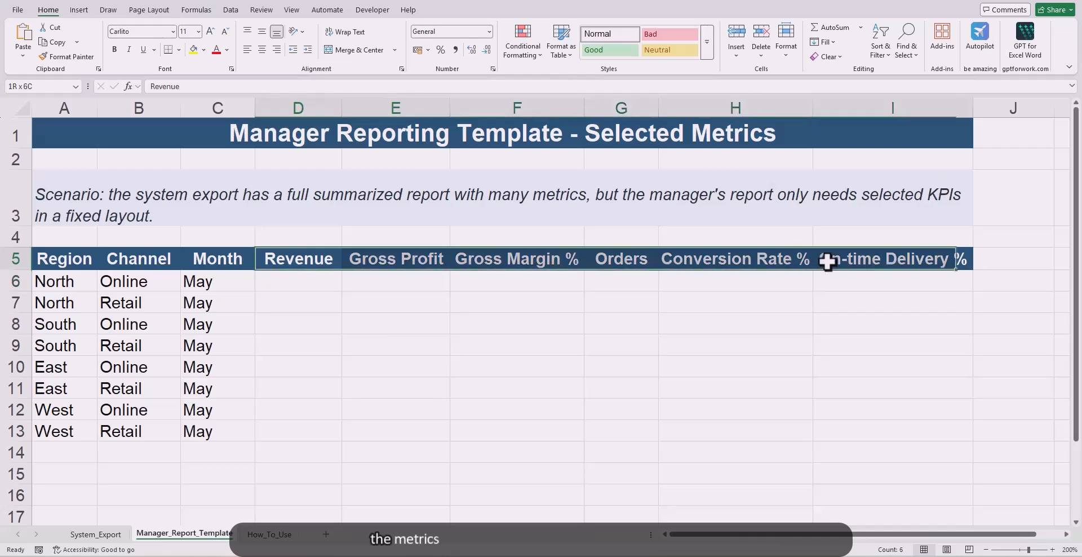
drag(229, 279, 222, 429)
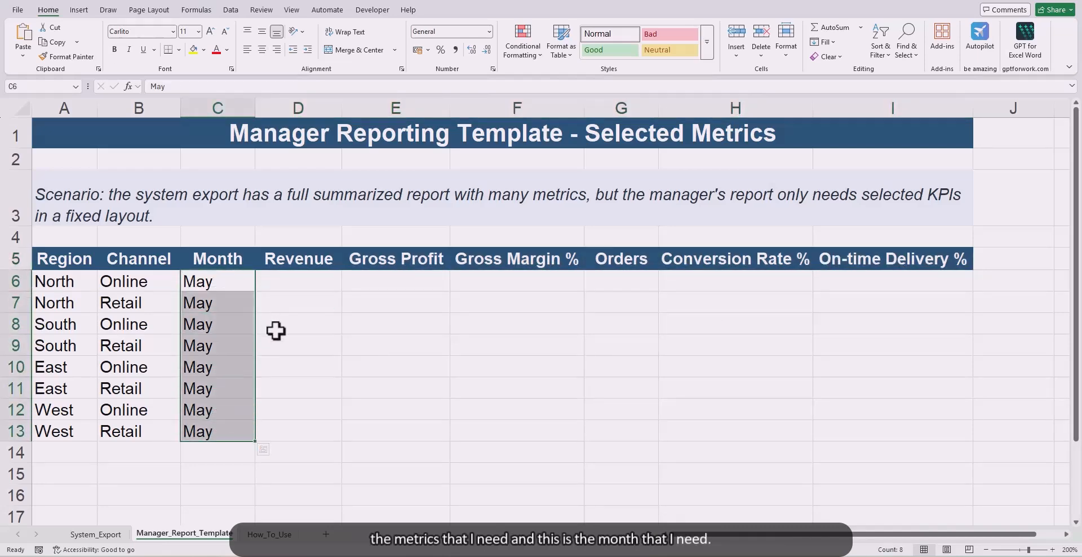
Step: Examine the months and the full row of metric headers in the System_Export sheet
click(96, 534)
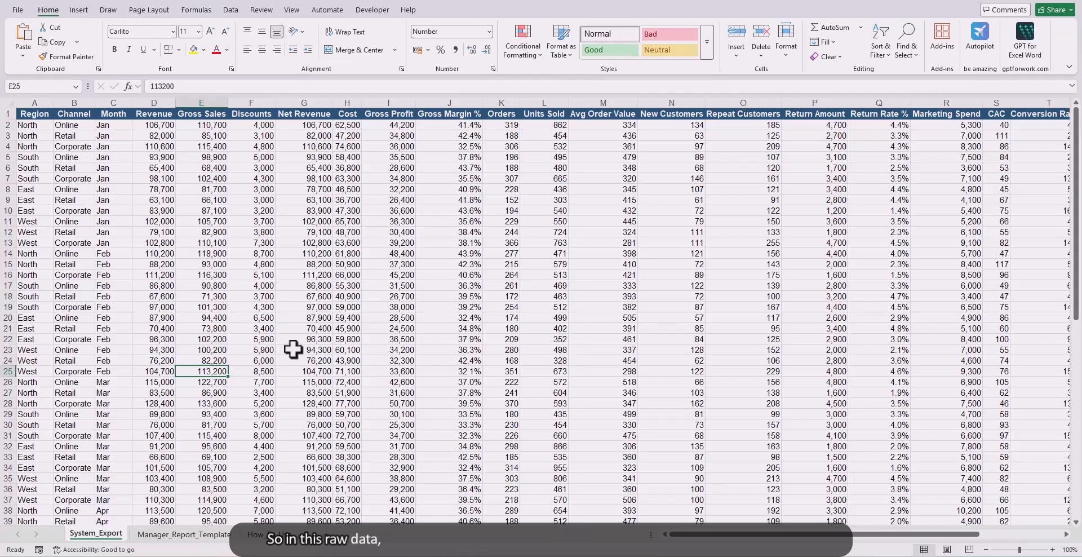
scroll(462, 421, down, 7)
scroll(226, 383, down, 4)
scroll(108, 338, up, 11)
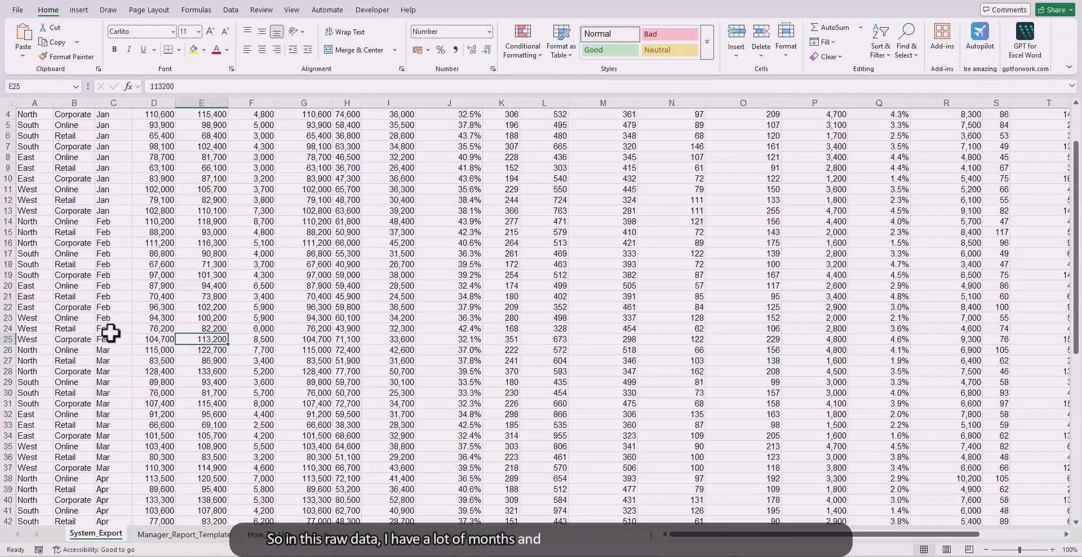
drag(186, 114, 1063, 121)
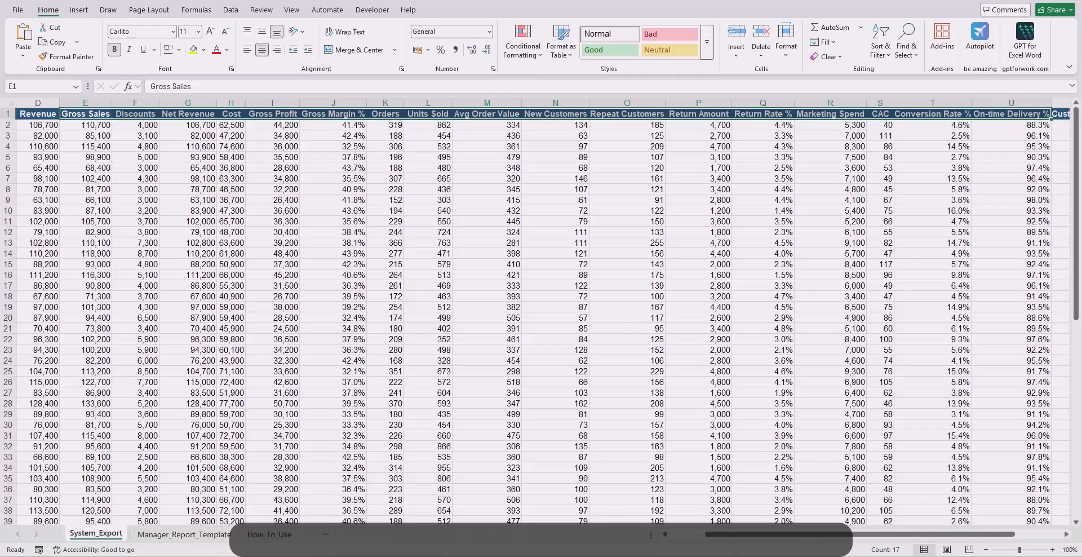
drag(721, 534, 669, 534)
Step: Turn on filtering for the System_Export data and check which channels the Channel column contains
click(115, 190)
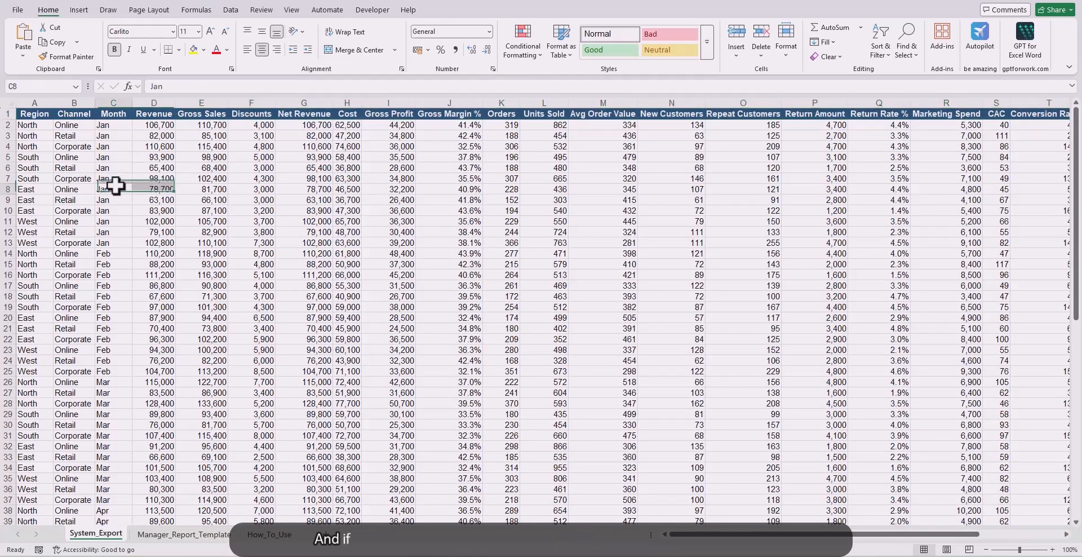
key(ctrl+shift+l)
click(89, 114)
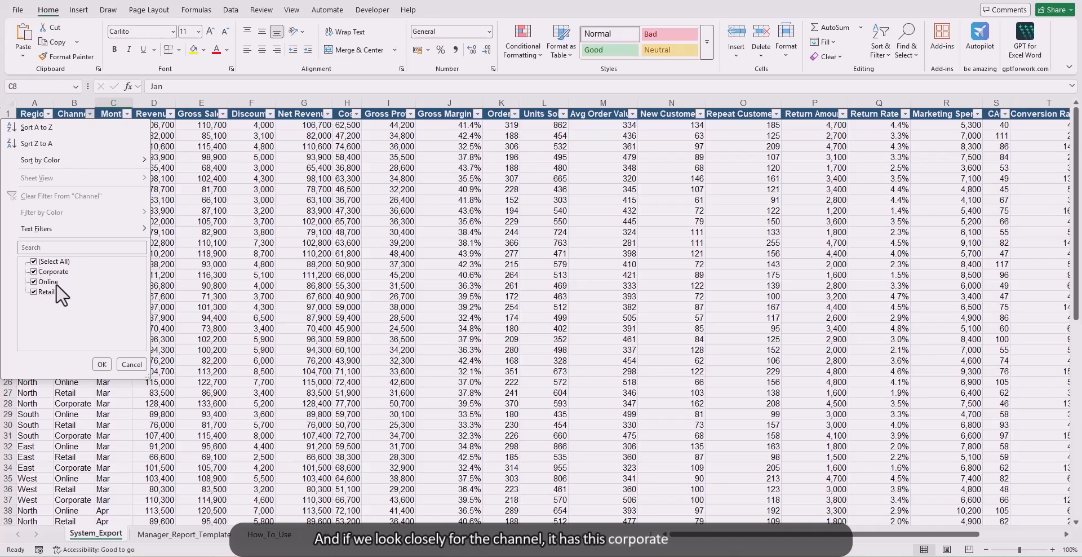
click(135, 364)
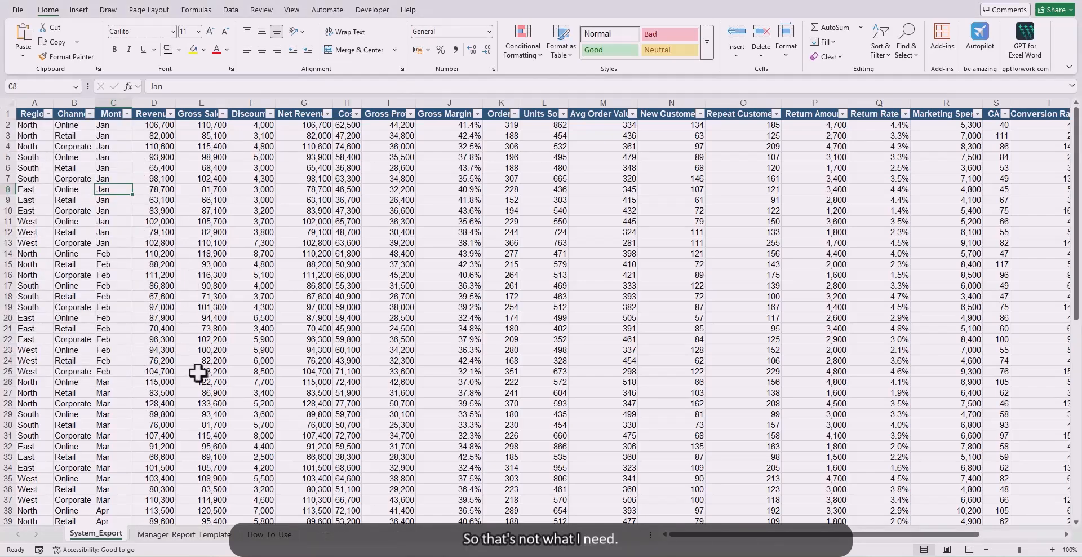
Step: Return to the Manager_Report_Template sheet and review the Region, Channel and Month criteria in A6:C6
click(182, 534)
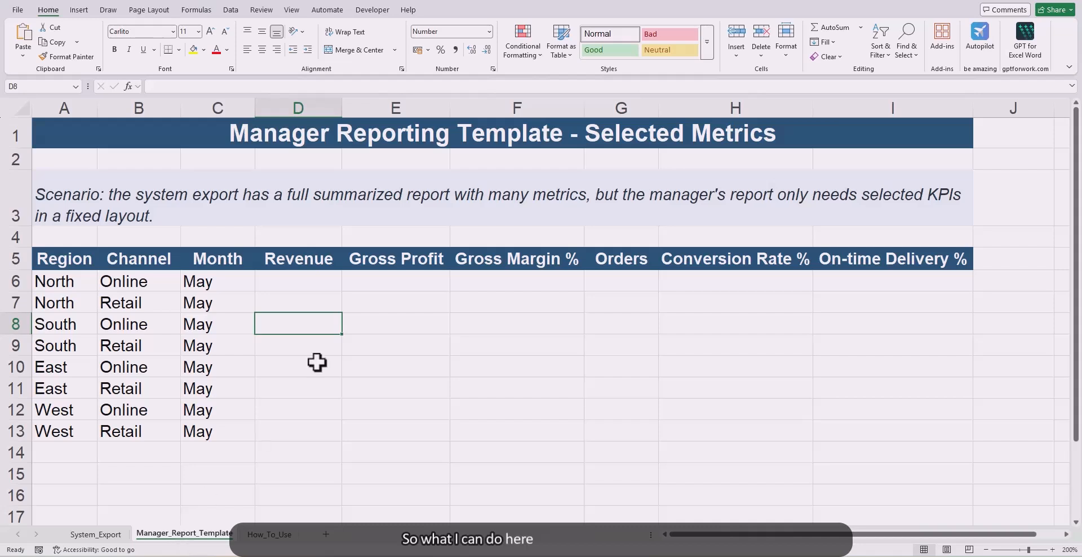
click(316, 281)
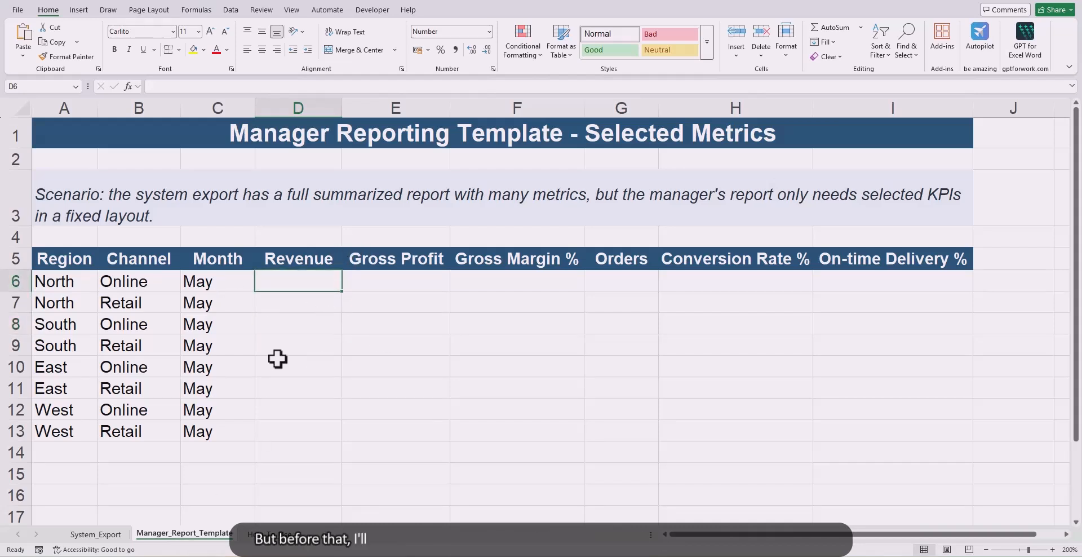
drag(77, 286, 207, 284)
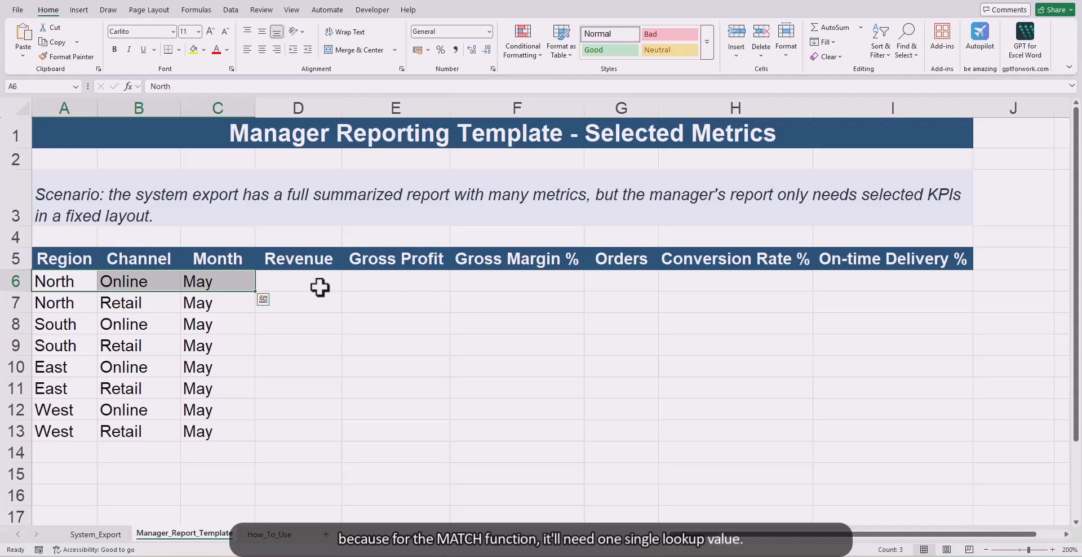
click(304, 325)
Step: Insert a new column before Region in the template and enter the header RowKey in A5
click(84, 101)
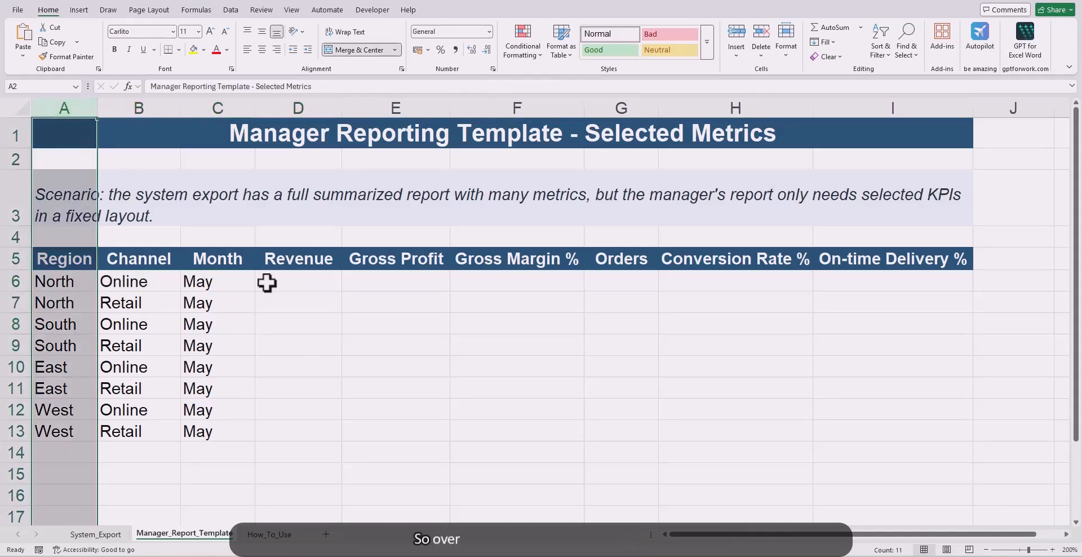
key(ctrl+shift+plus)
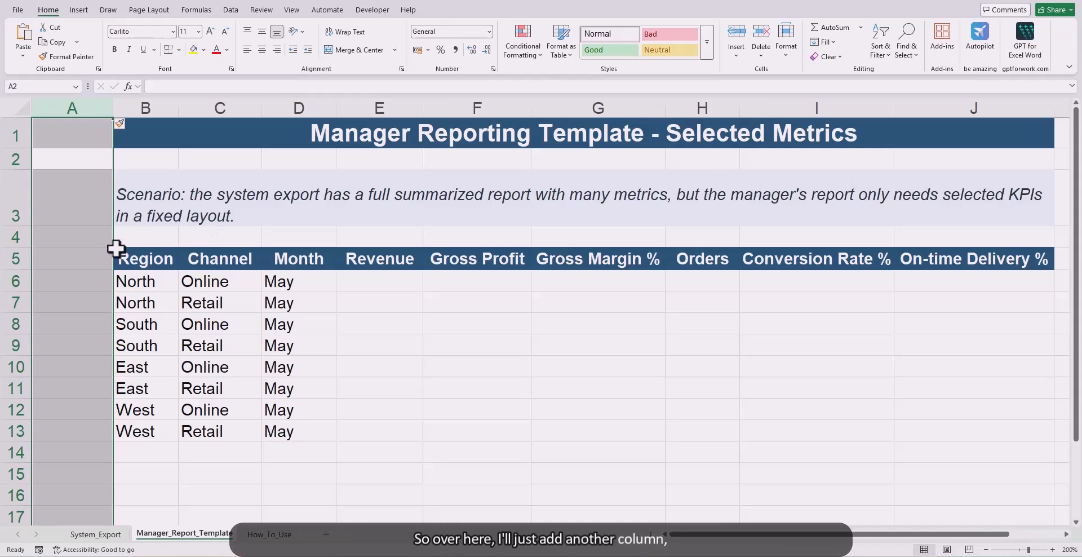
click(98, 258)
text(R)
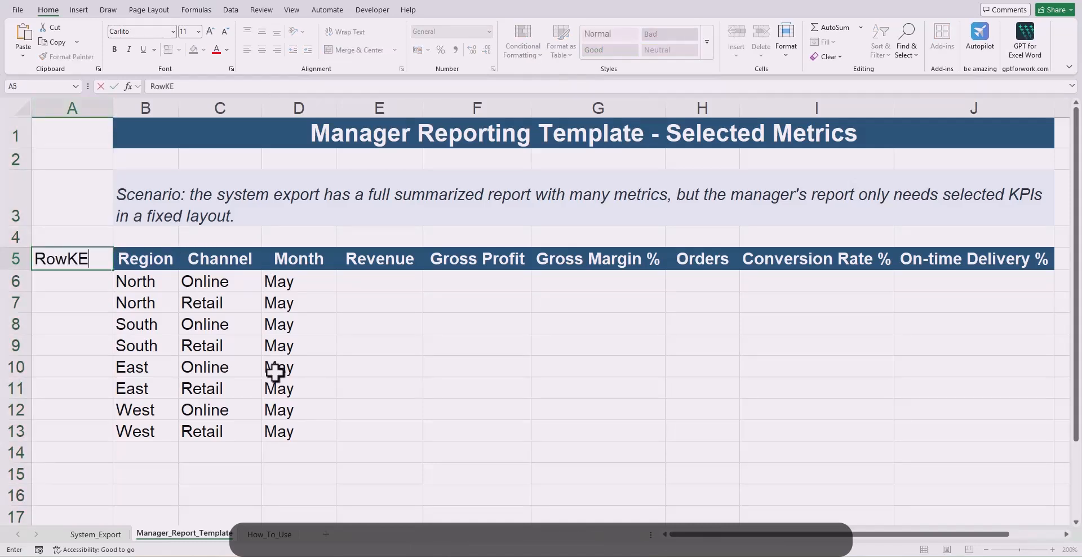
text(owKey)
key(Return)
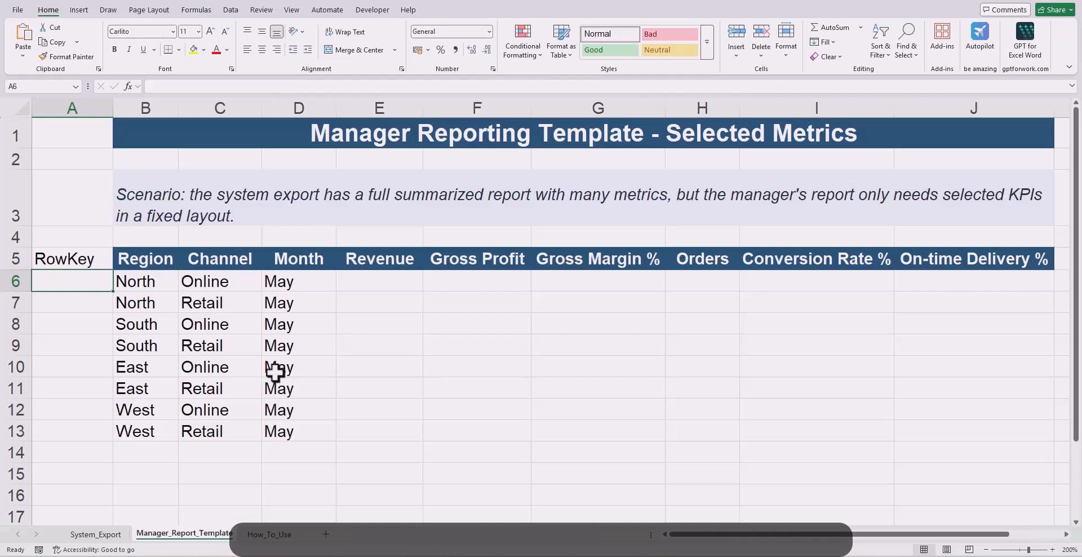
Step: In A6, enter =B6&C6&D6 to combine region, channel and month into one lookup key
text(=)
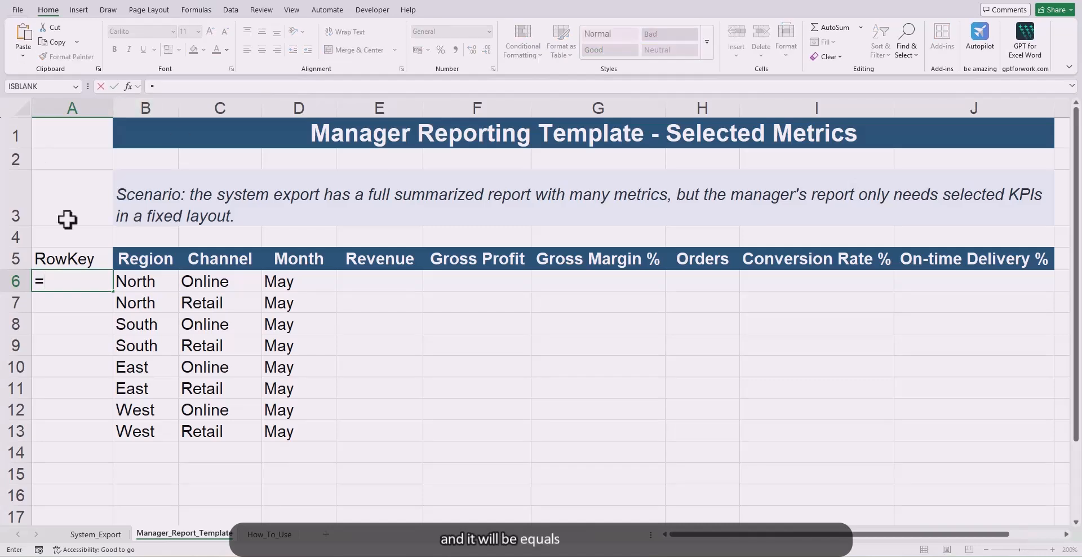
click(165, 280)
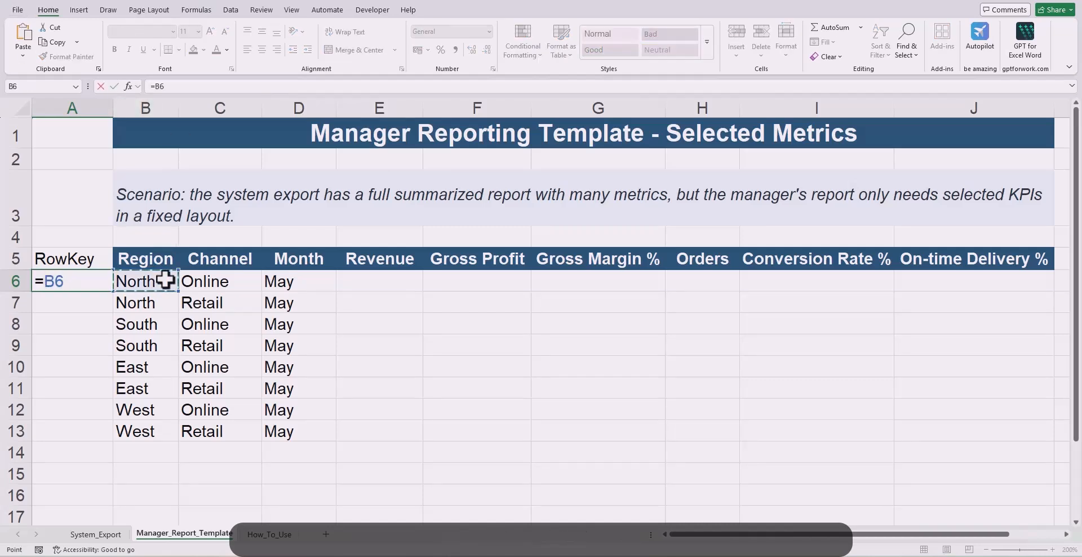
text(&)
click(241, 284)
text(&)
click(280, 286)
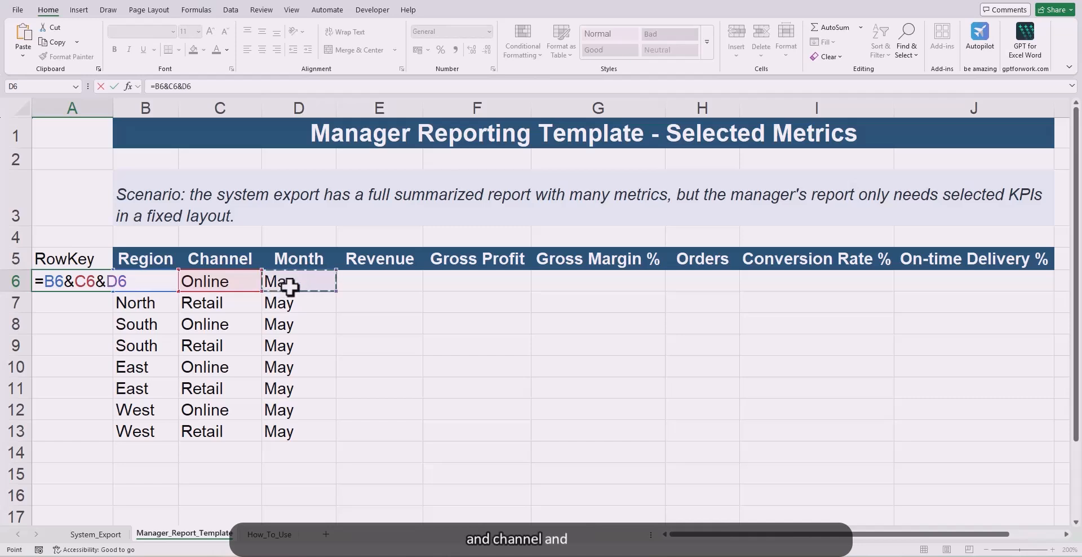
key(Return)
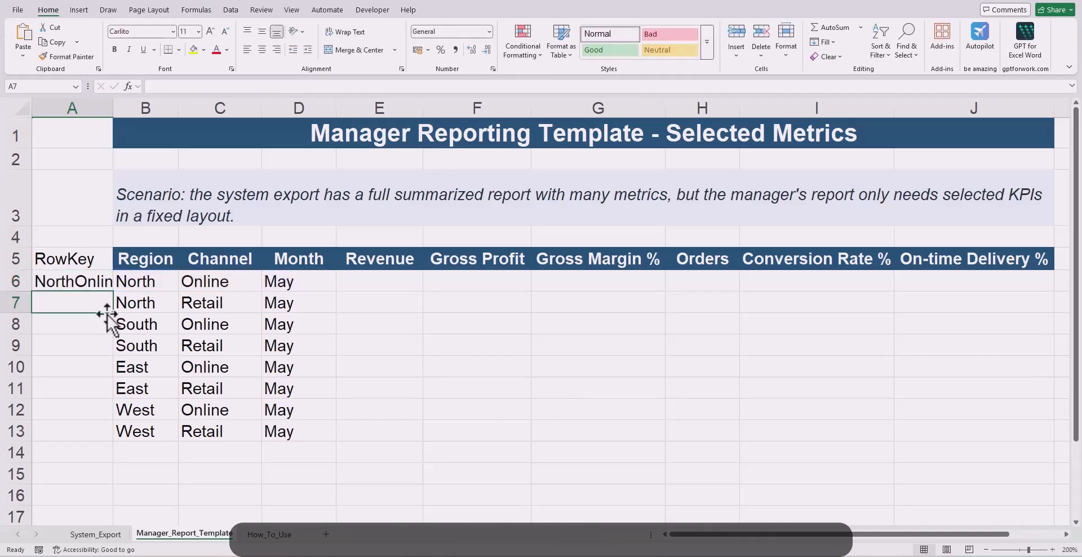
Step: Fill the RowKey formula down to A13 and autofit the width of column A
click(96, 285)
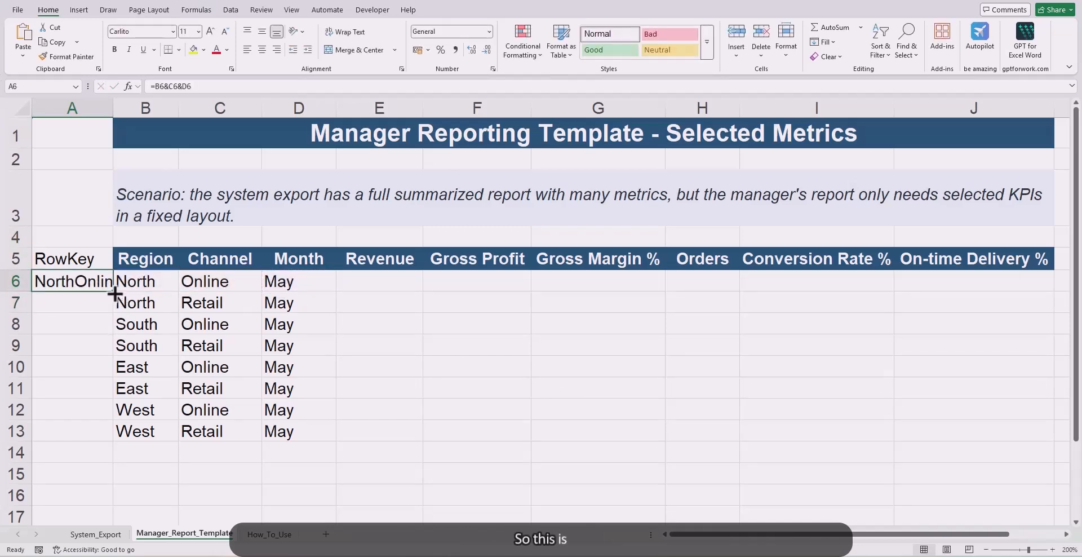
double_click(113, 291)
double_click(113, 107)
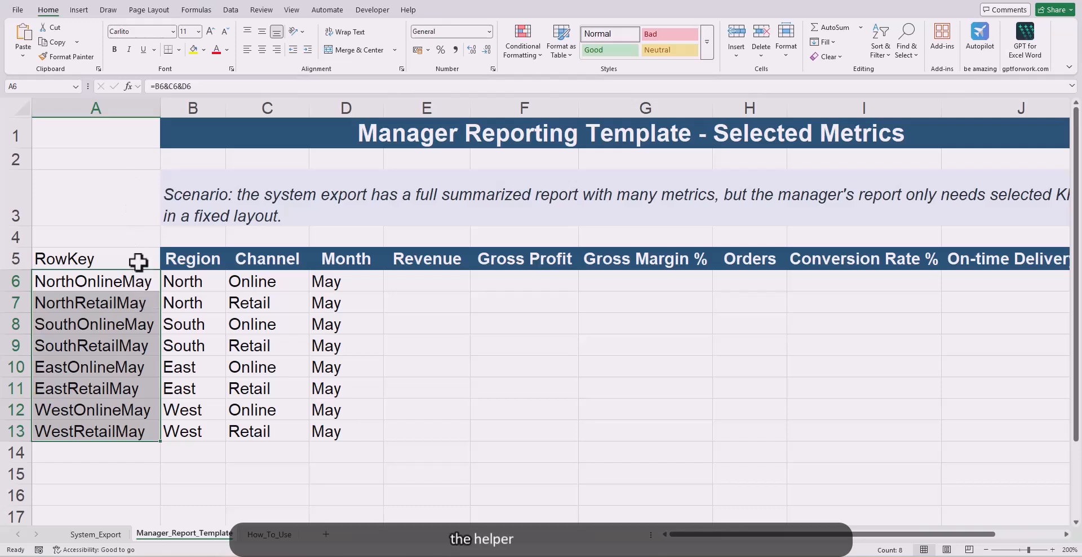
Step: Highlight the RowKey helper column A5:A13 with a light orange fill
click(137, 261)
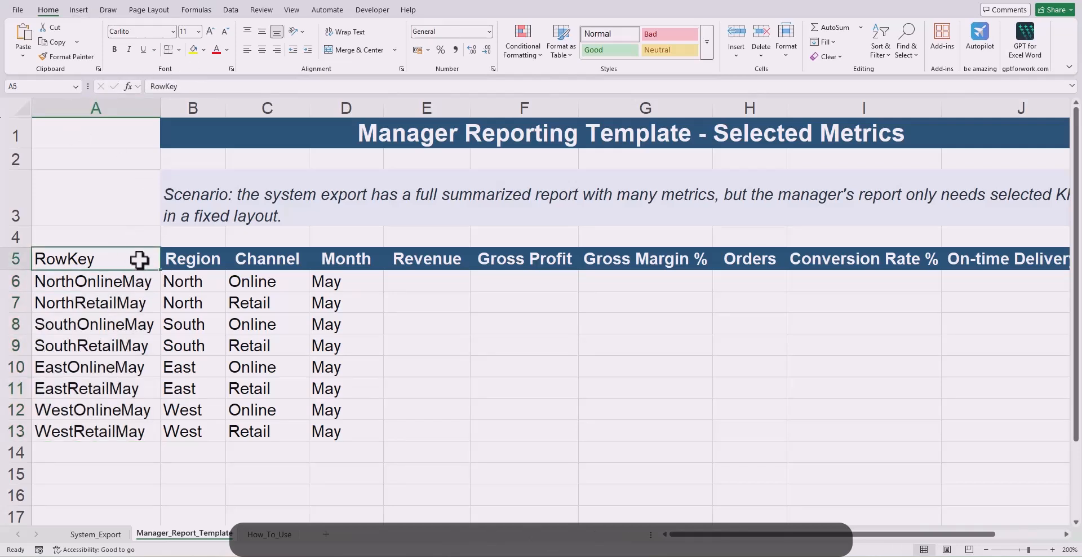
drag(104, 264, 120, 432)
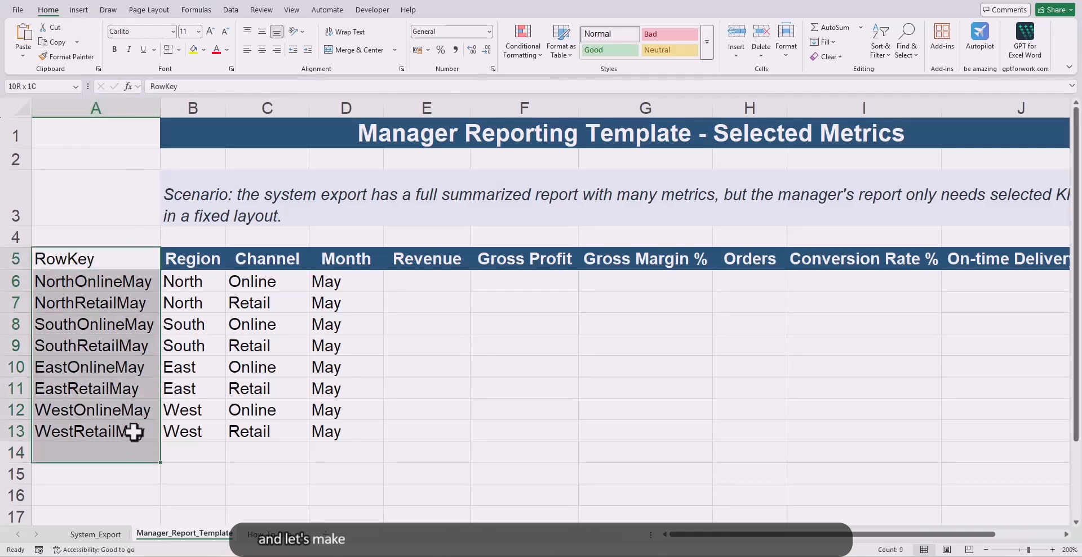
click(203, 50)
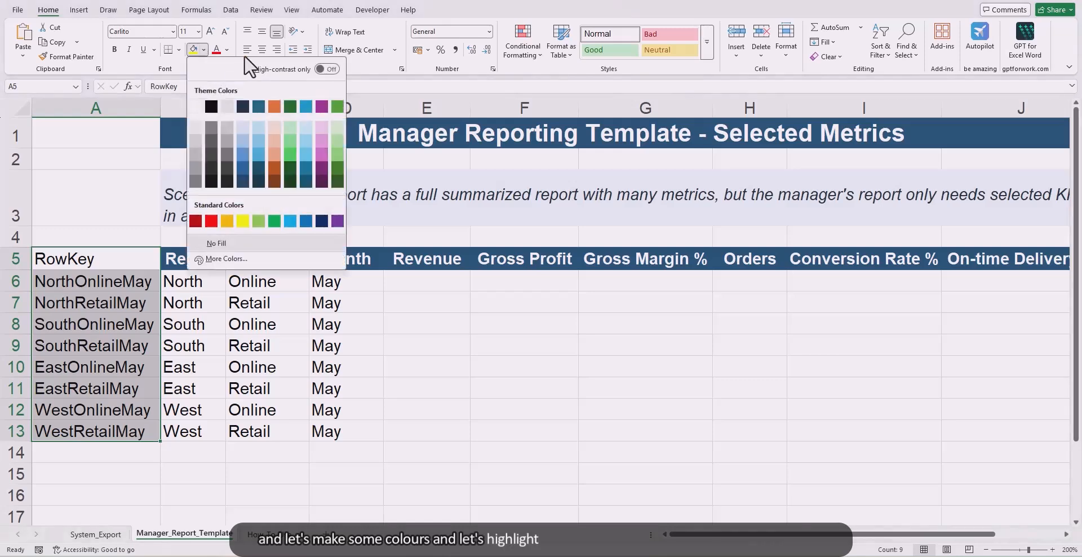
click(276, 121)
click(439, 349)
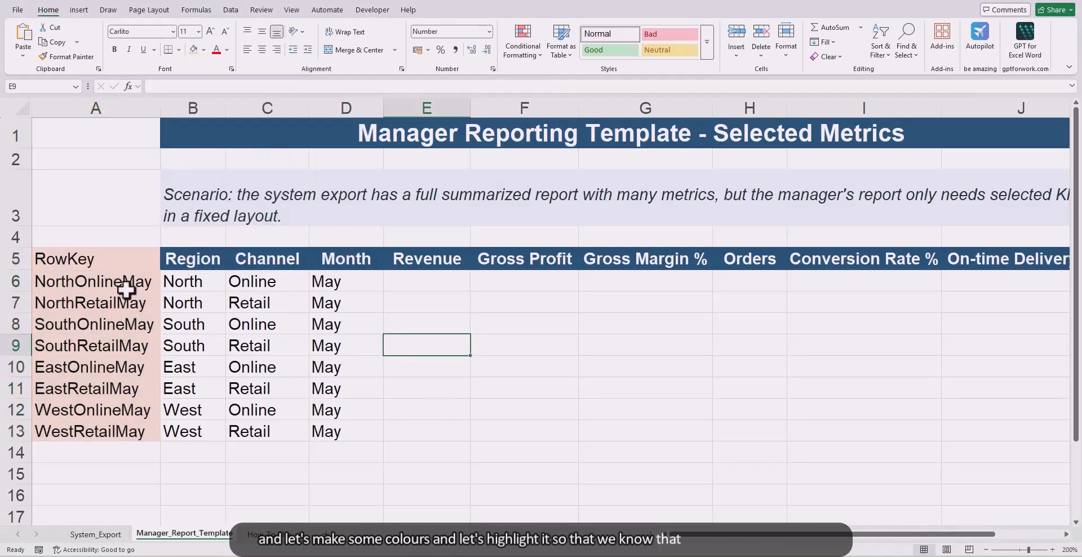
Step: Format the RowKey header in A5 with a dark orange fill and bold white text
click(120, 261)
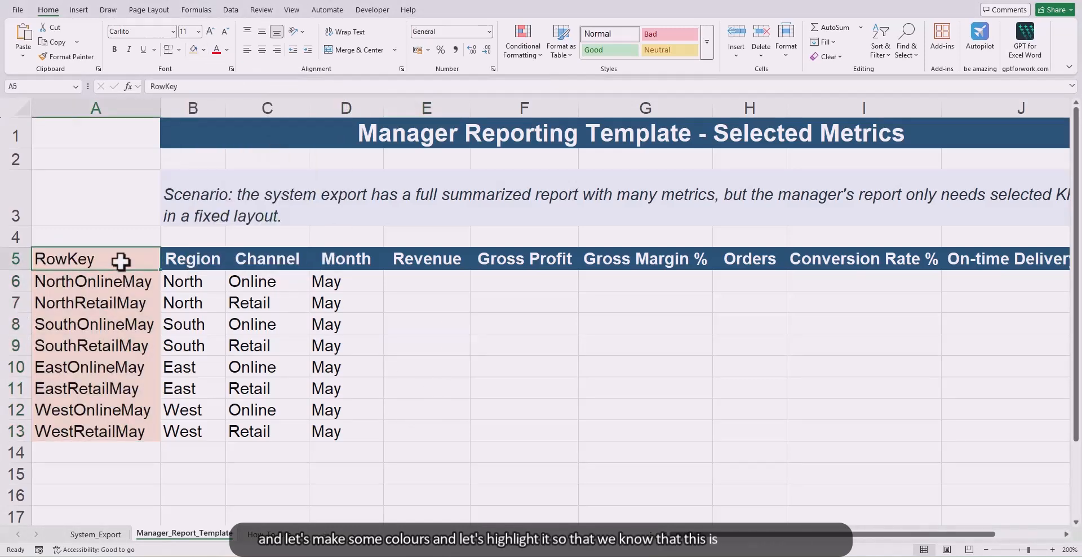
click(204, 49)
click(272, 184)
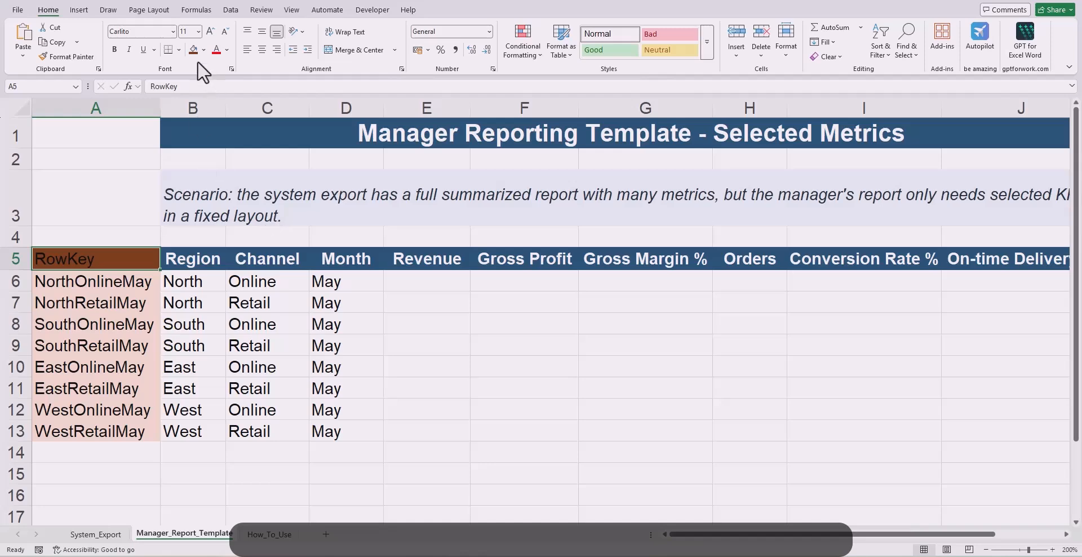
click(115, 50)
click(227, 50)
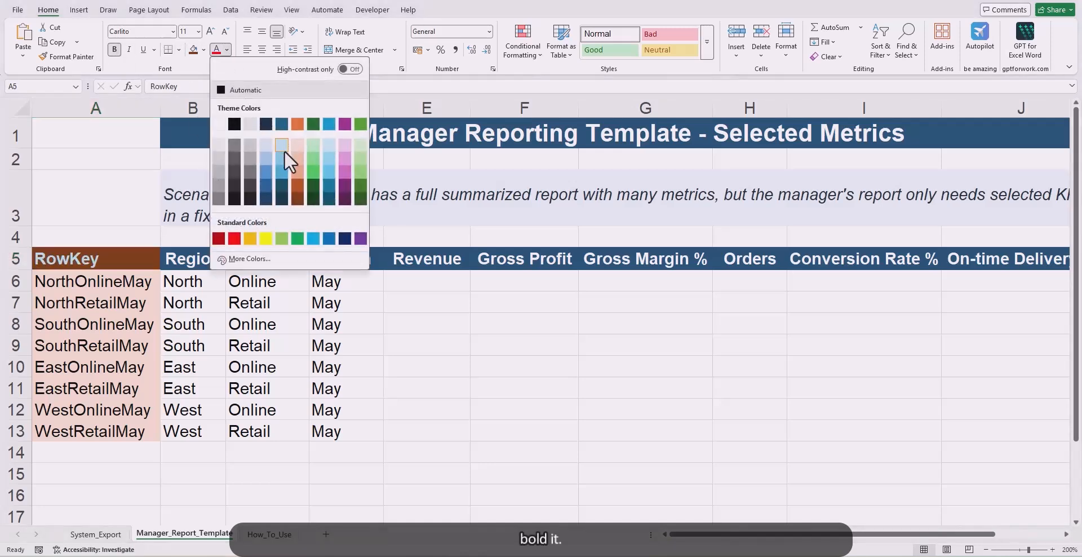
click(219, 121)
click(370, 331)
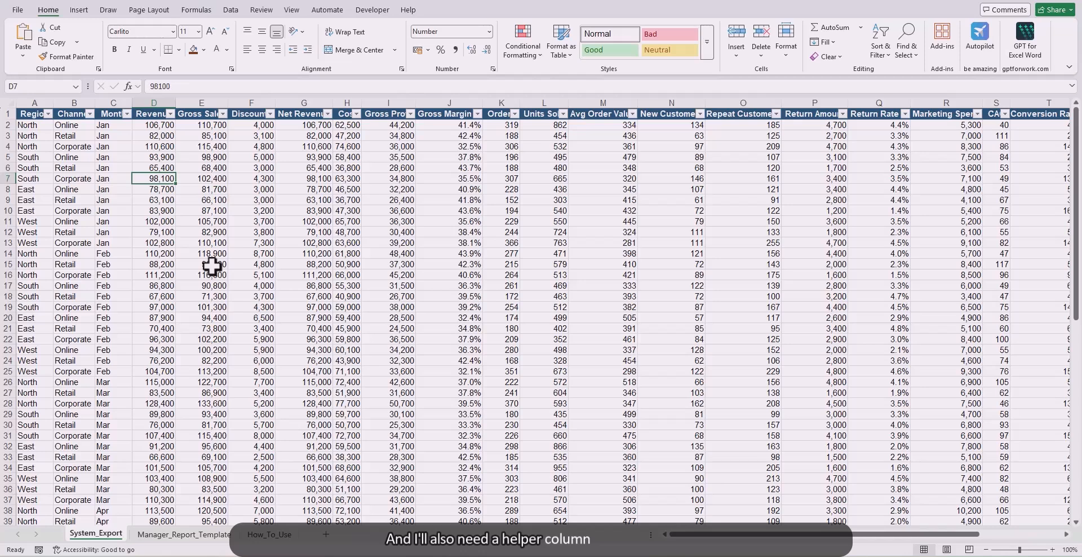
Step: Insert a new column A before Region in System_Export and give it the header RowKey
click(40, 100)
key(ctrl+shift+plus)
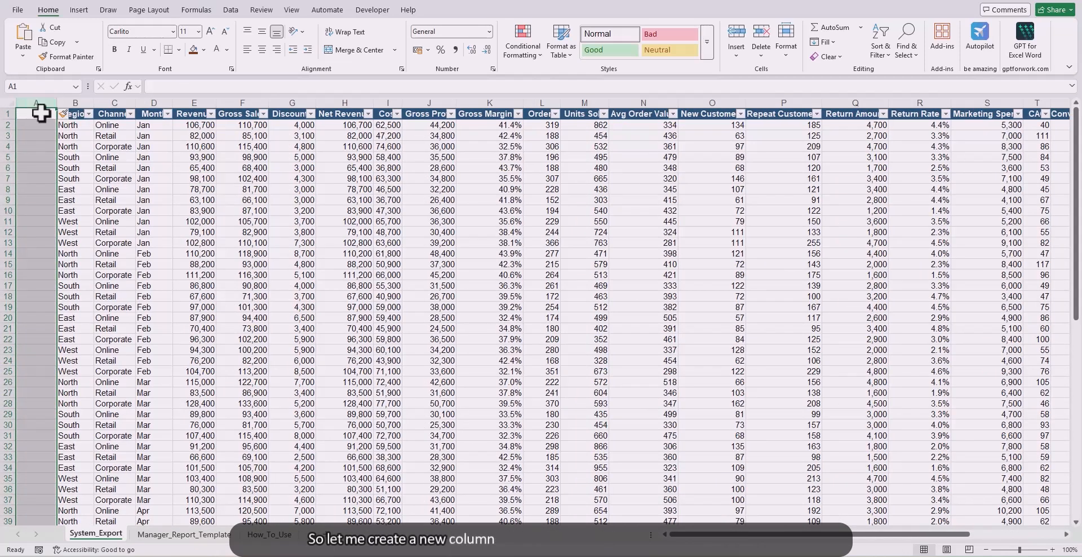
click(41, 113)
text(R)
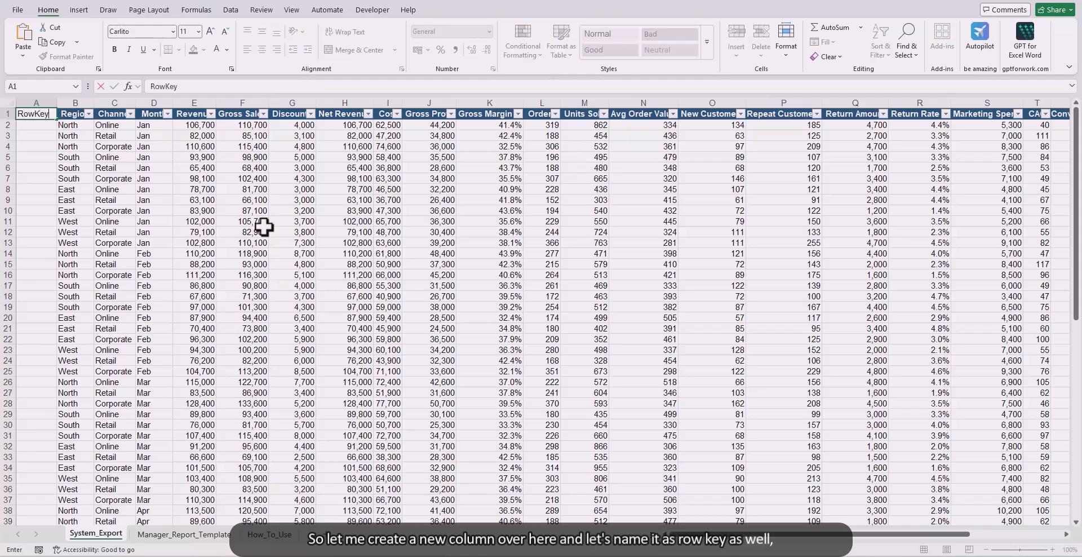
text(owKey)
key(Return)
Step: In A2, enter =B2&C2&D2 to combine region, channel and month into one lookup key
text(=)
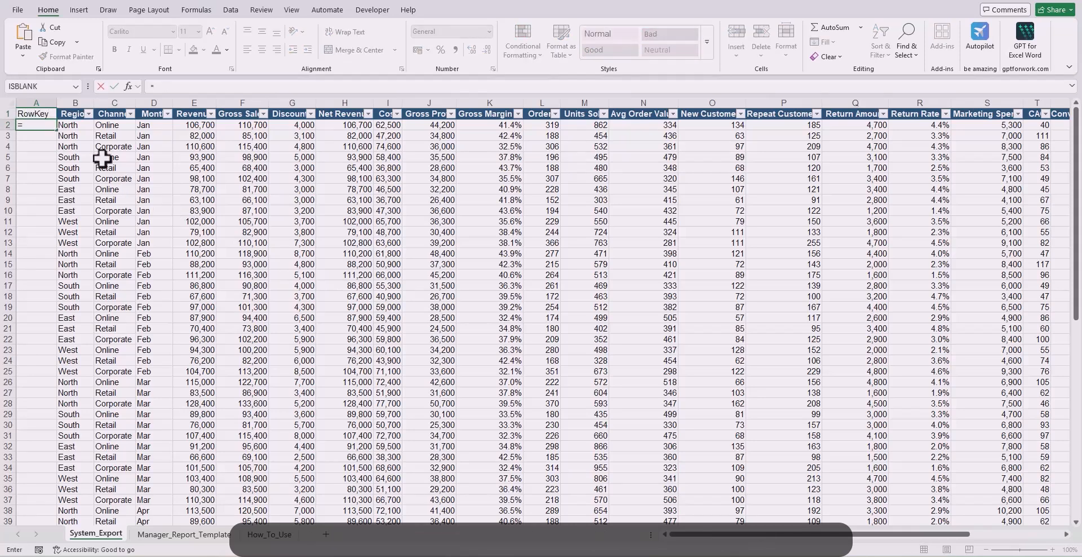
click(77, 123)
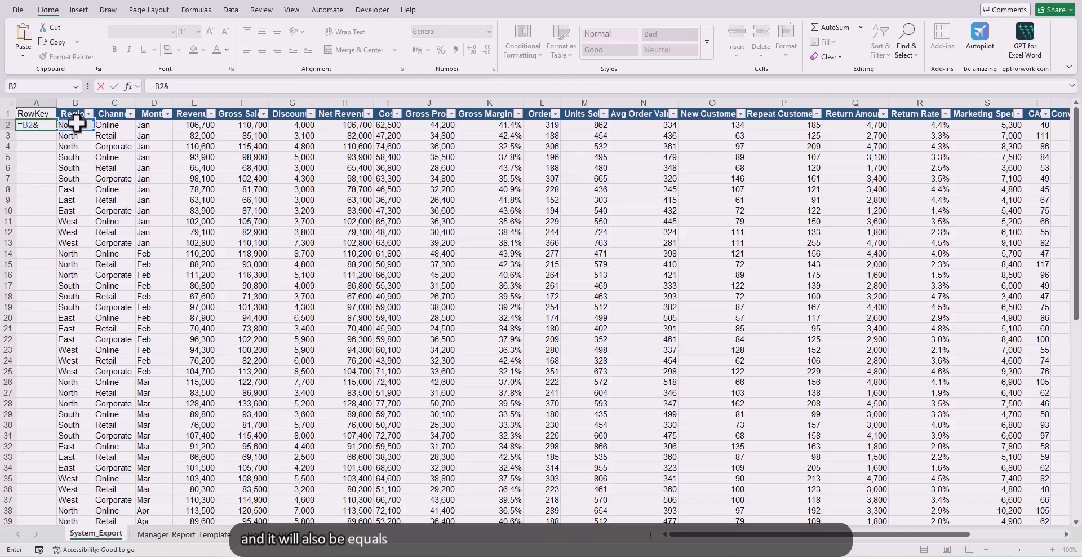
text(&)
click(110, 125)
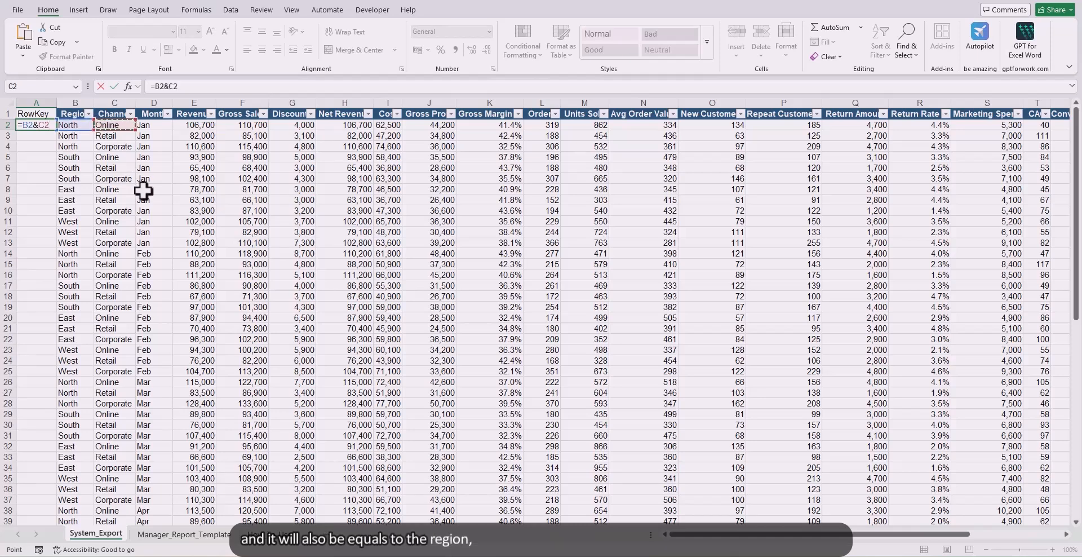
text(&)
click(149, 125)
key(ctrl+Return)
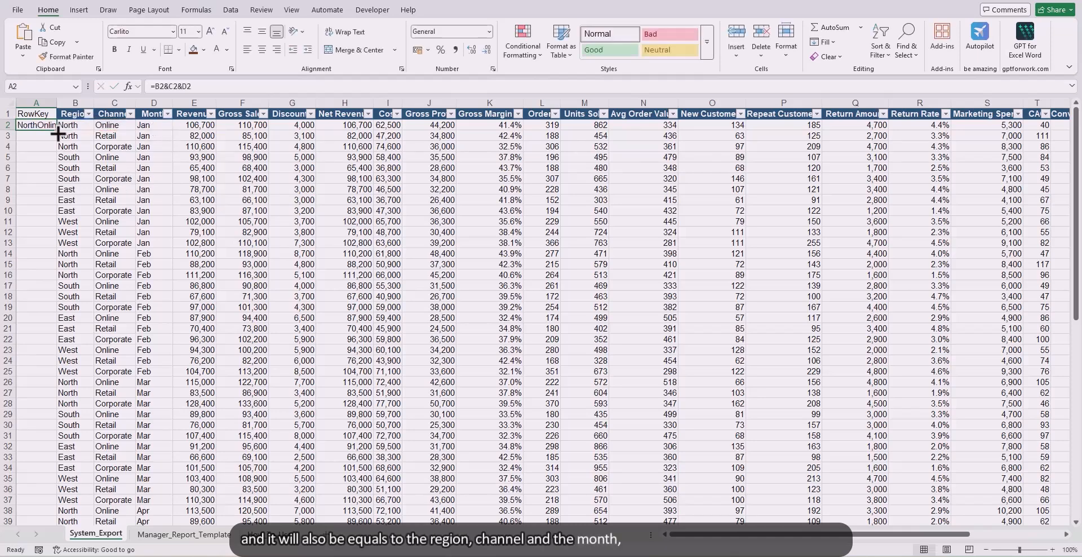
Step: Fill the RowKey formula down all System_Export data rows and autofit the width of column A
double_click(57, 129)
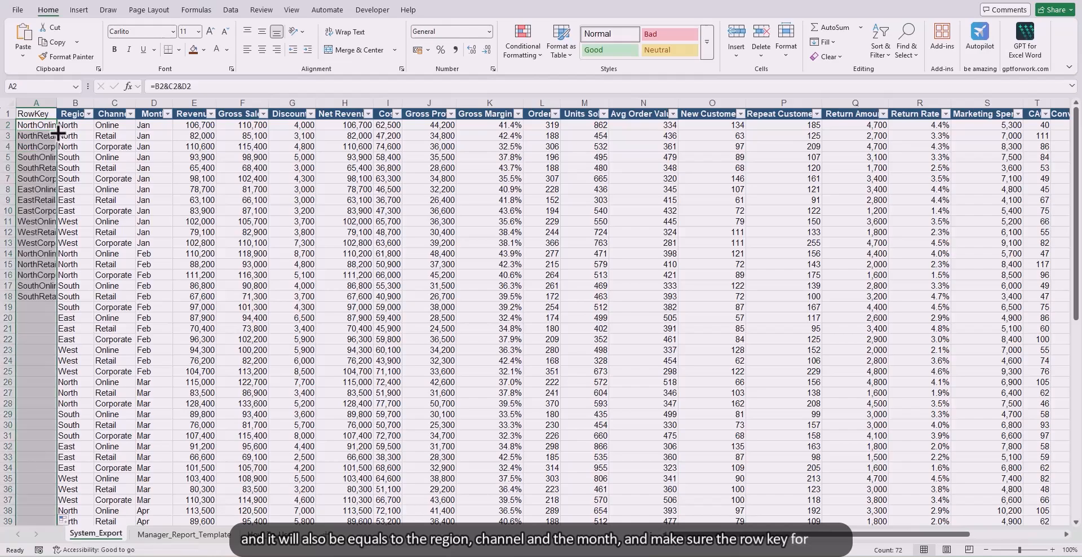
click(192, 535)
click(116, 537)
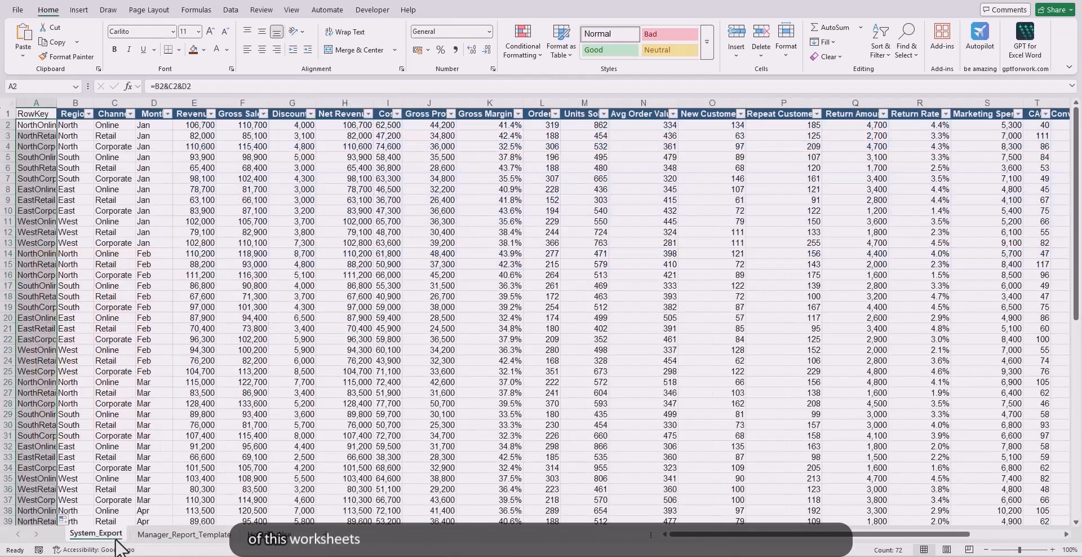
click(184, 534)
click(107, 534)
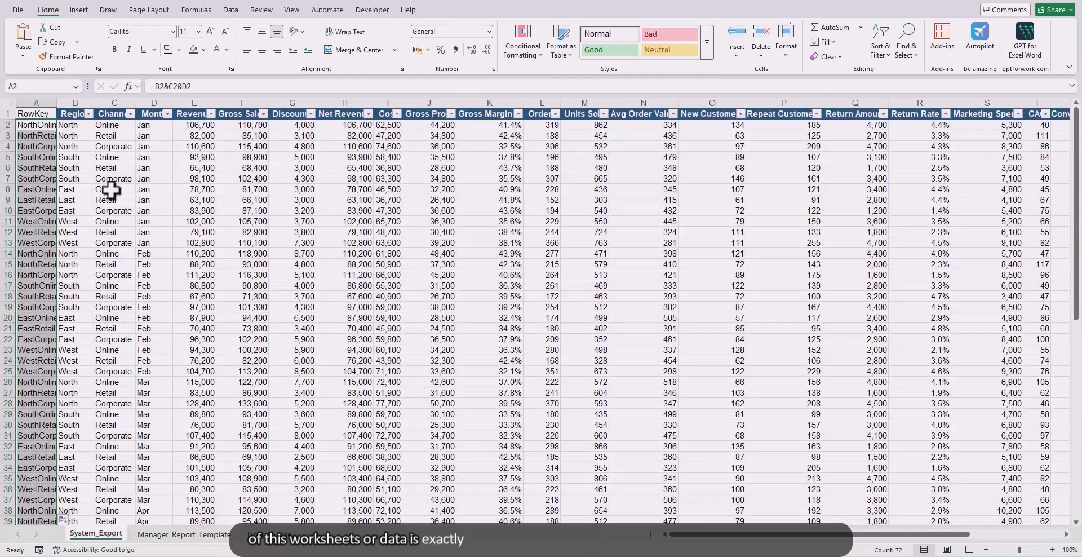
double_click(56, 102)
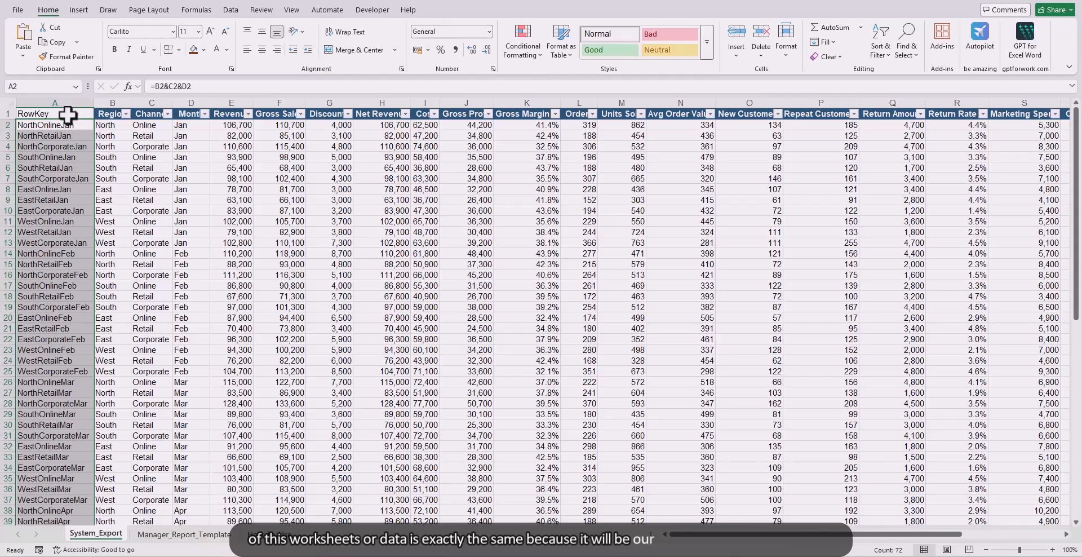
Step: Highlight the System_Export RowKey column from A1 down to A73 with a light orange fill
click(68, 115)
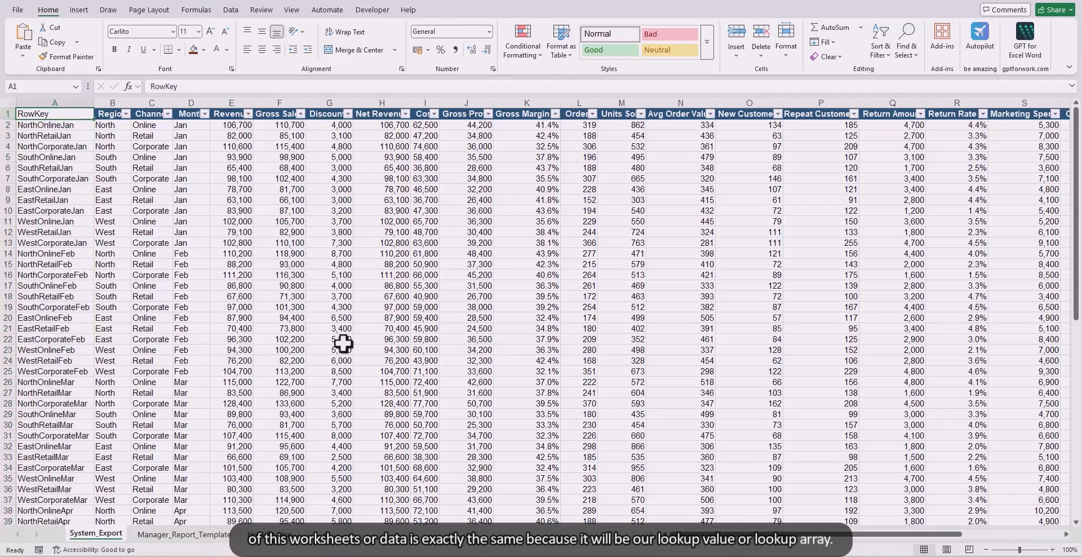
key(ctrl+shift+Down)
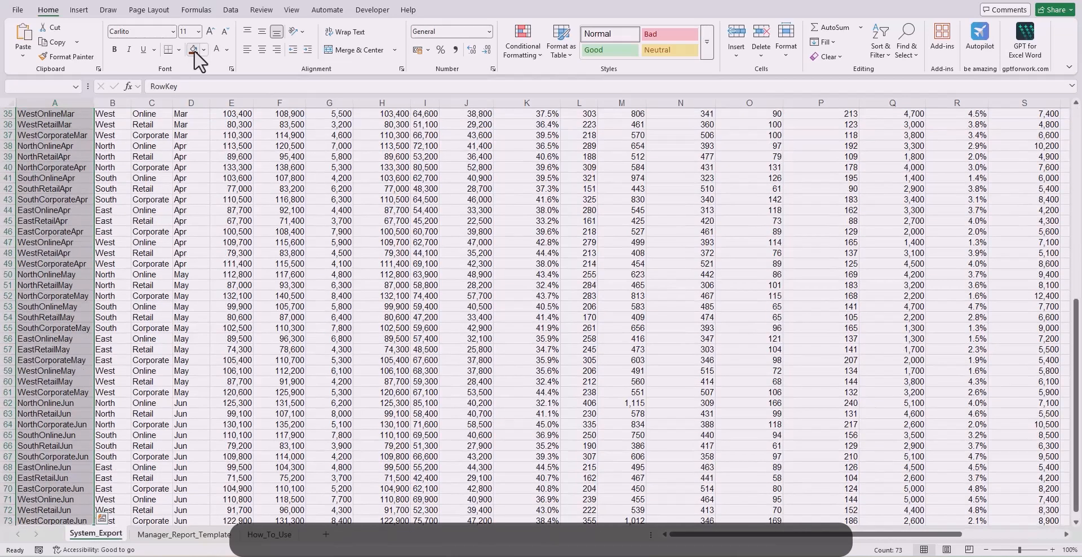
click(203, 49)
click(275, 123)
Step: Format the RowKey header in A1 of System_Export with a dark orange fill and bold white text
key(Down)
key(Up)
click(203, 49)
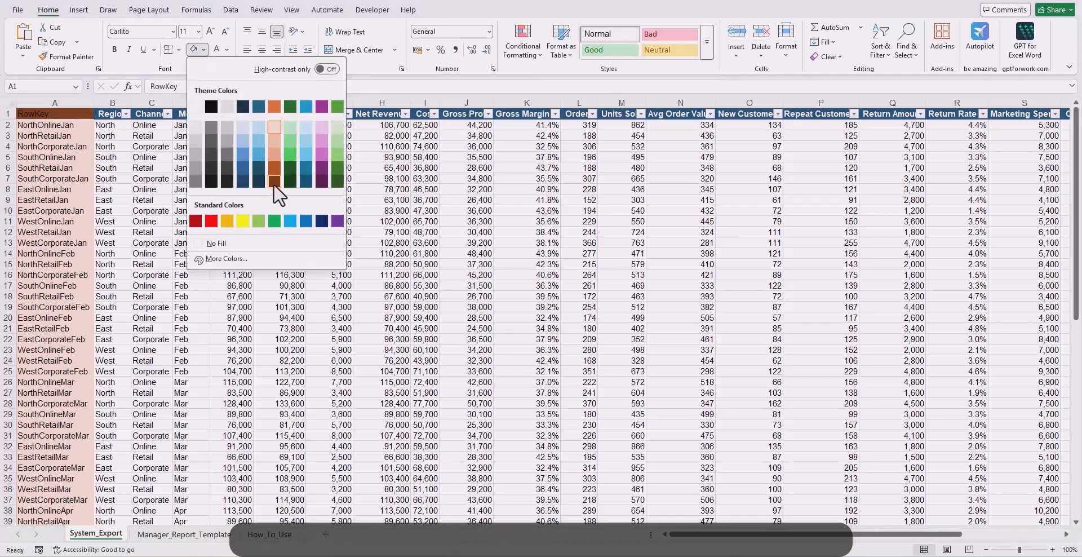
click(274, 169)
click(226, 50)
click(219, 123)
click(115, 49)
click(191, 179)
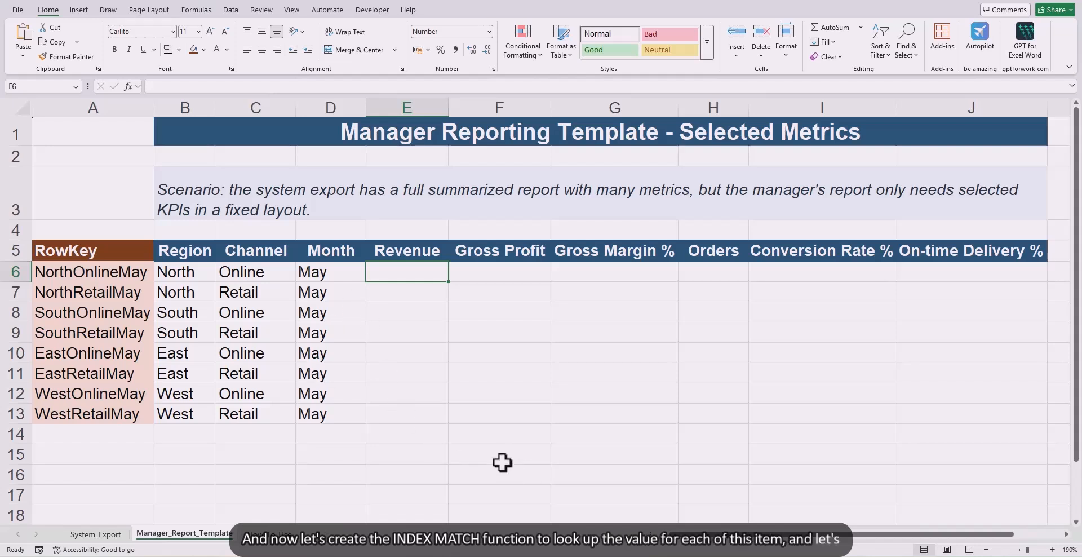
Step: In E6 of Manager_Report_Template, start an INDEX formula with the locked whole-column array System_Export!$A:$W
text(=ind)
key(Tab)
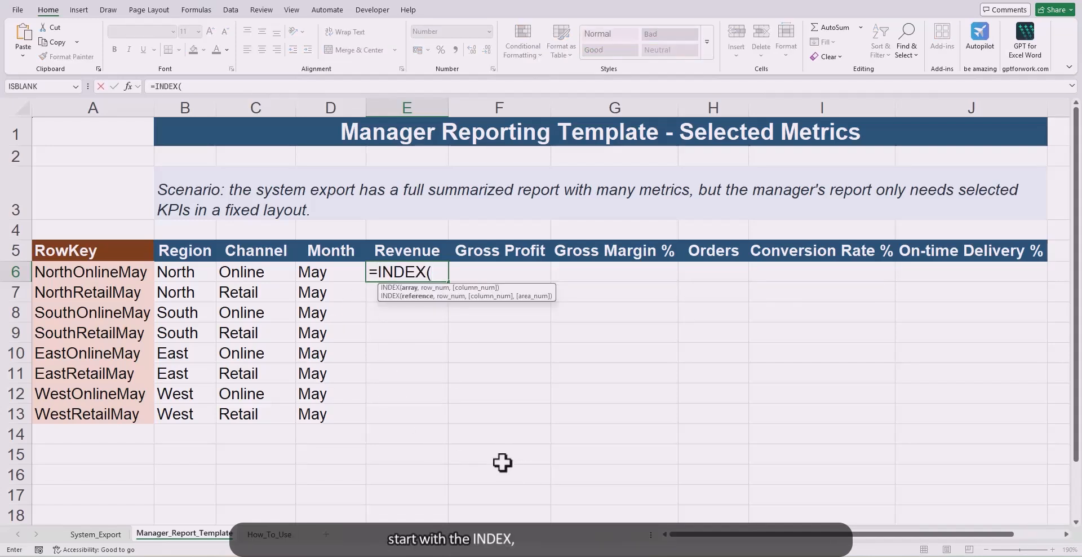
click(85, 533)
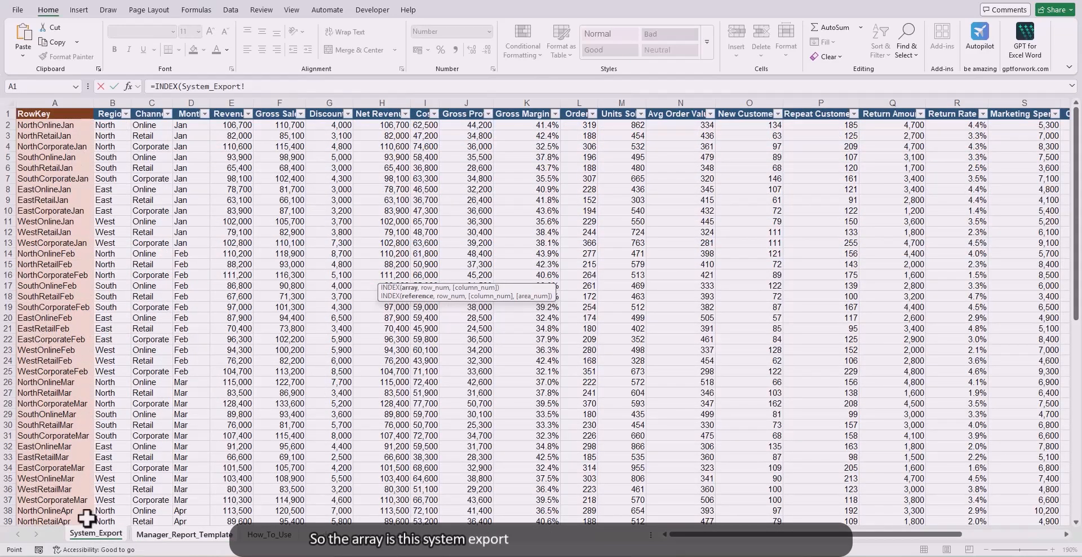
click(68, 100)
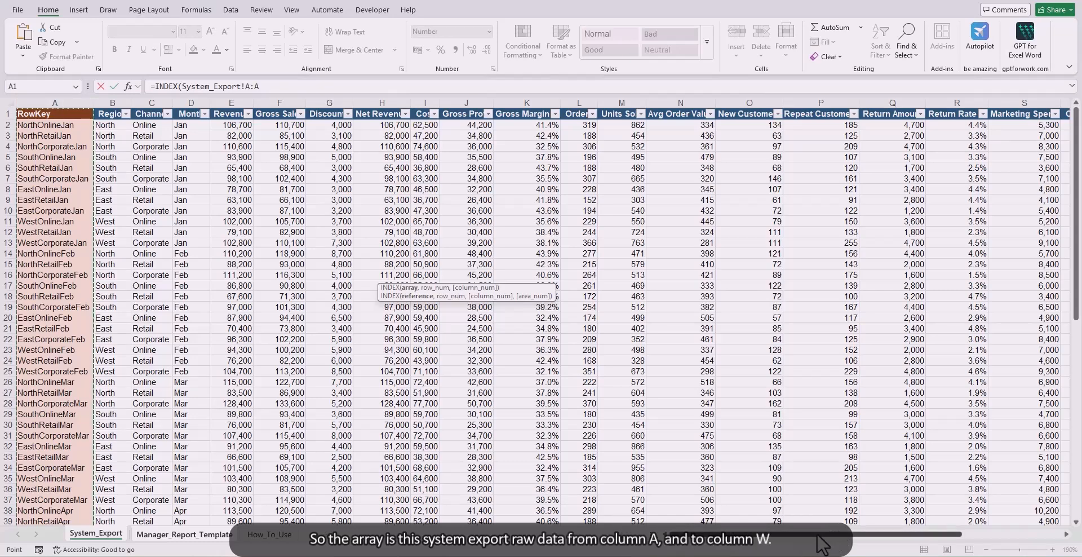
drag(817, 535, 793, 535)
shift+click(957, 103)
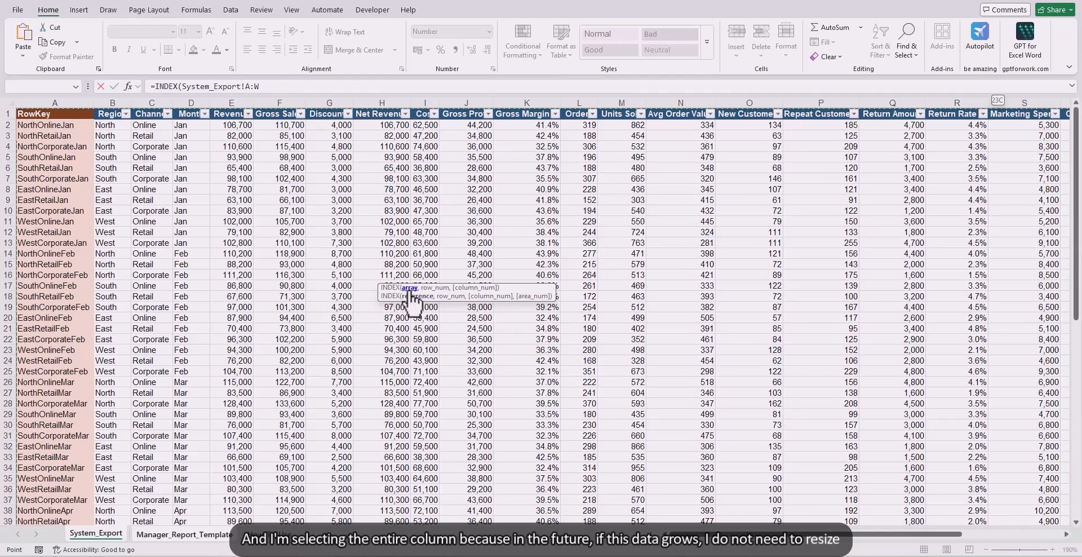
key(F4)
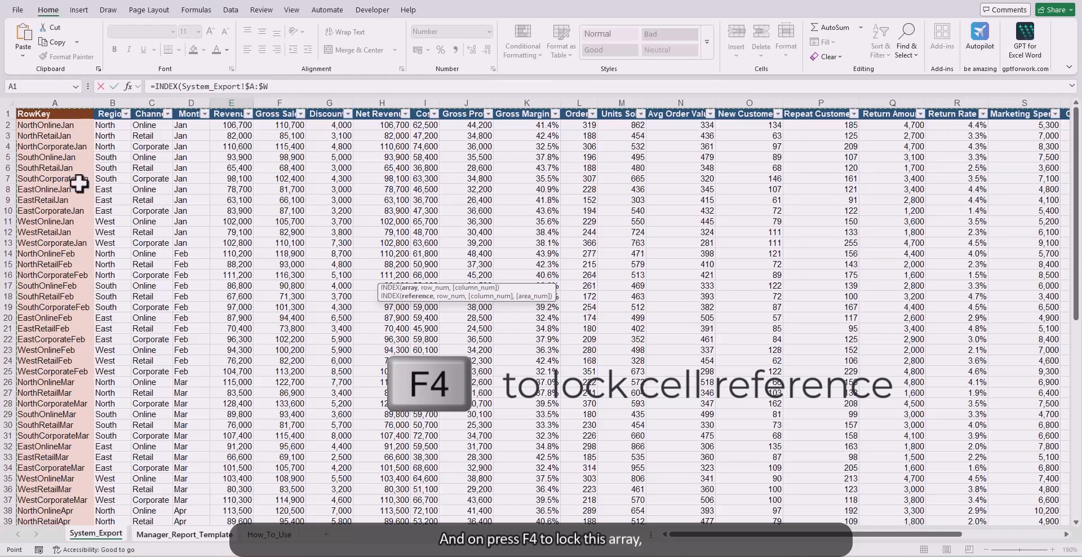
text(,)
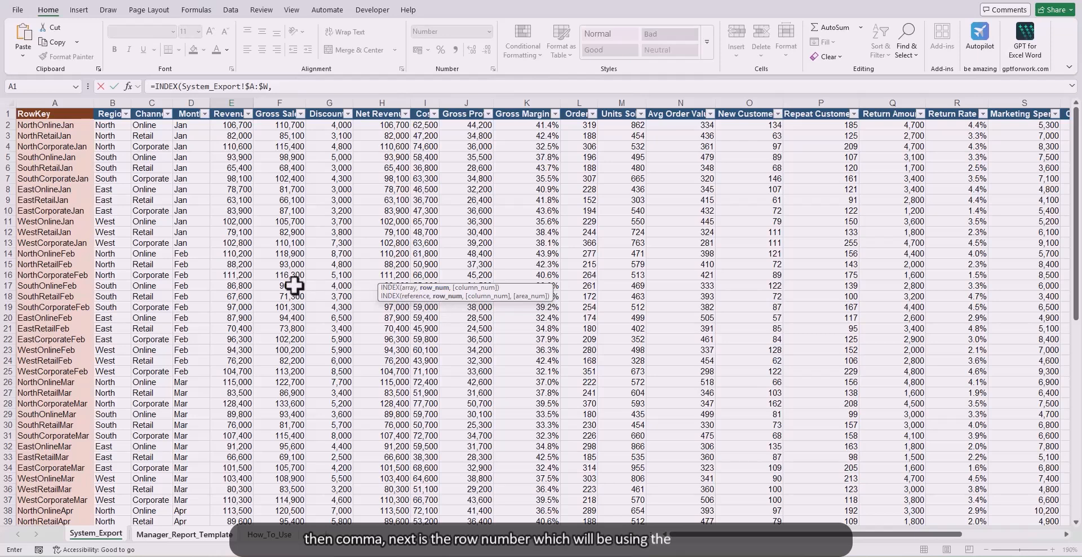
text(MATCH()
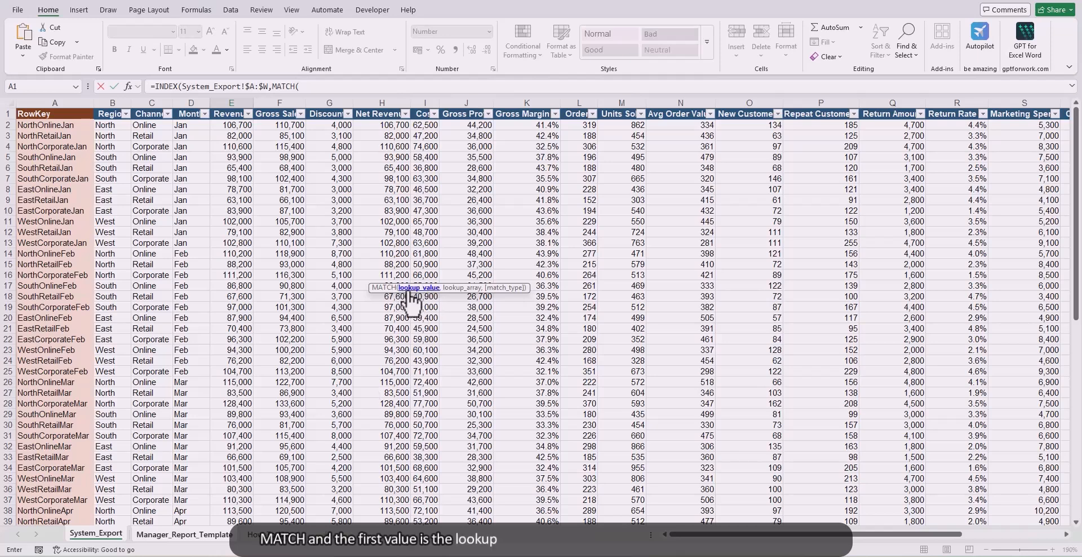
Step: Add a MATCH for the row number with lookup value Manager_Report_Template!$A6, locking only the column
click(186, 533)
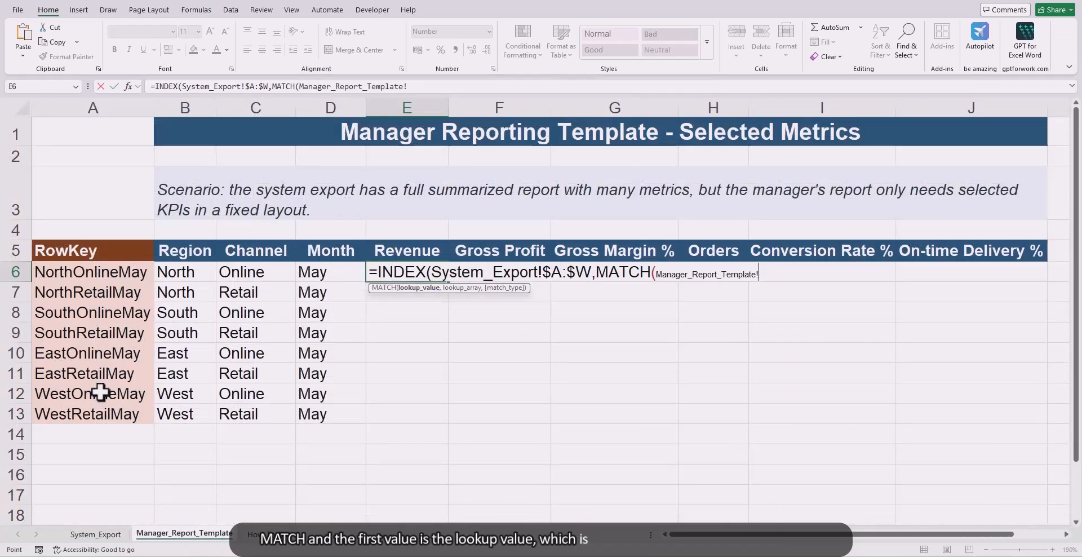
click(99, 275)
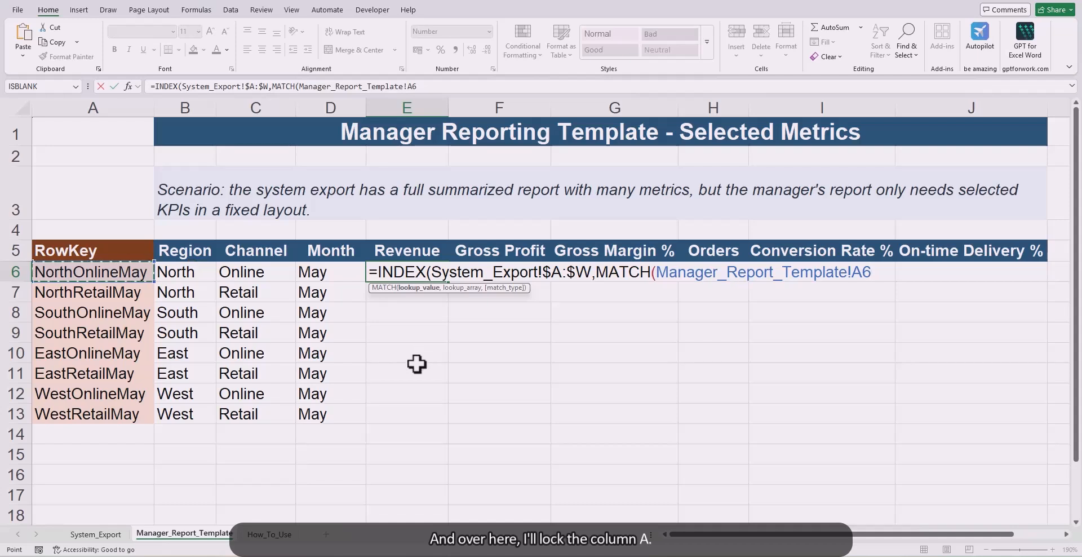
key(F4)
key(F4)
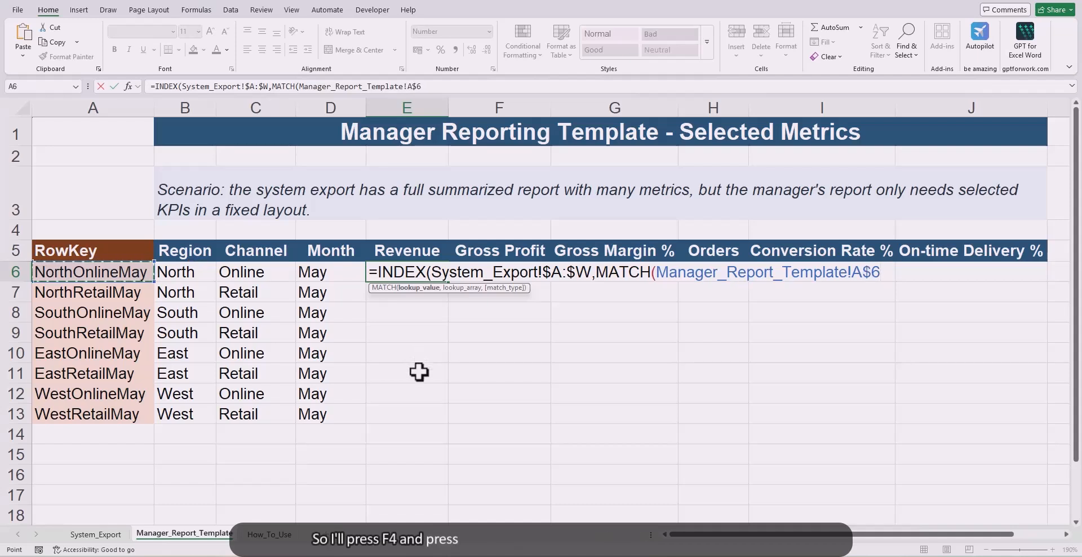
key(F4)
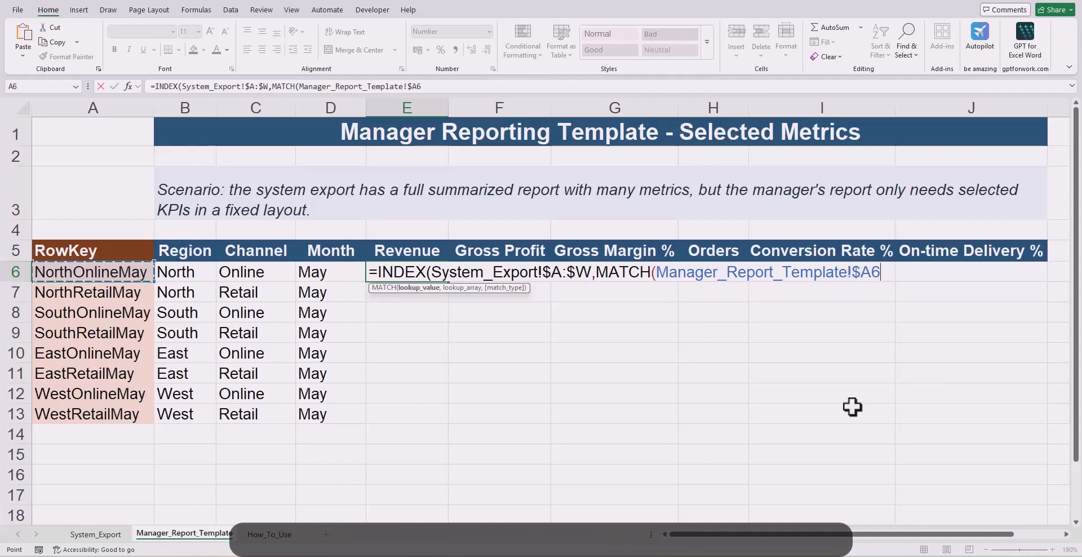
text(,)
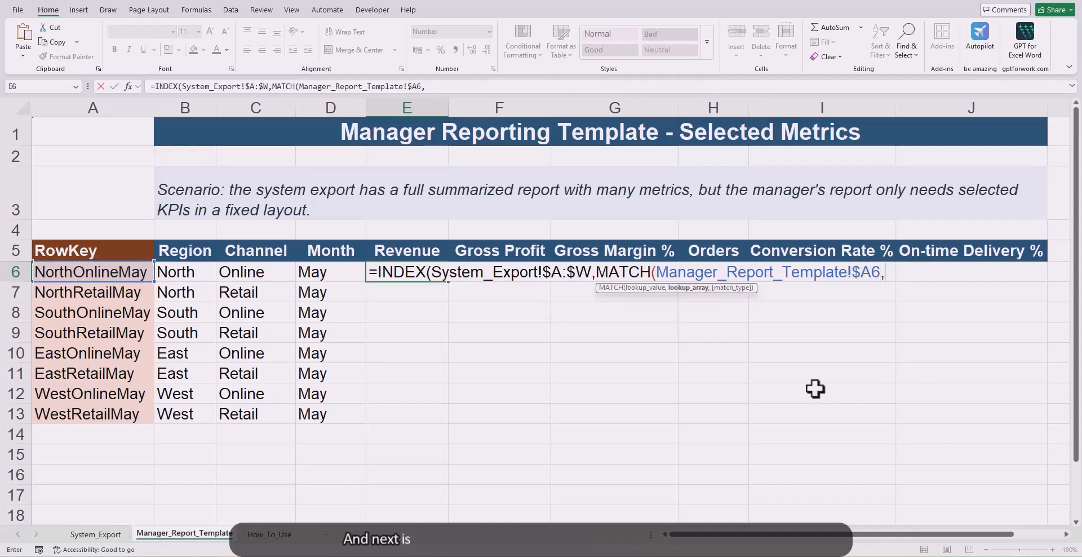
Step: Complete the row MATCH with the locked lookup array System_Export!$A:$A and match type 0 for an exact match
click(84, 538)
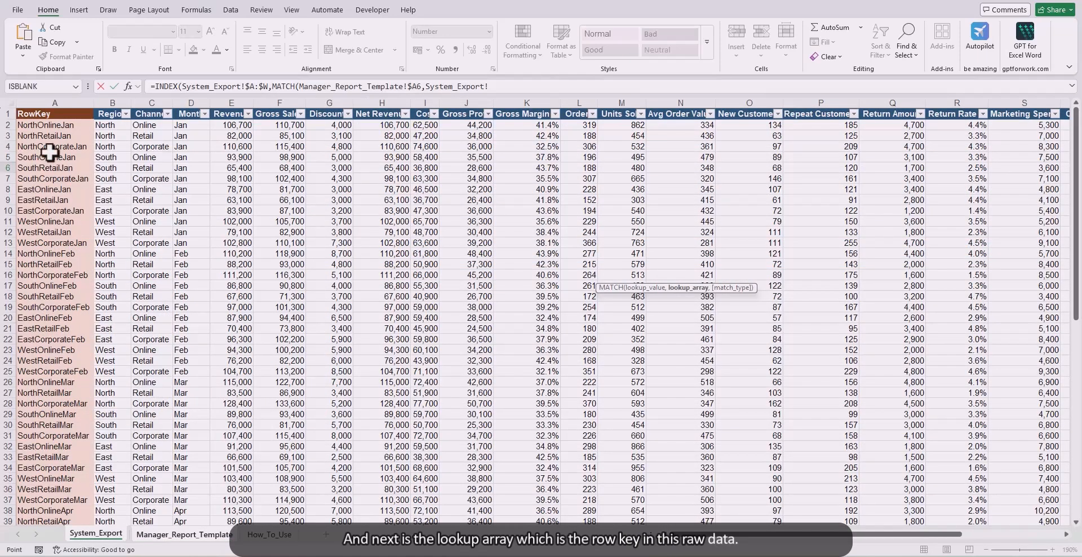
click(56, 99)
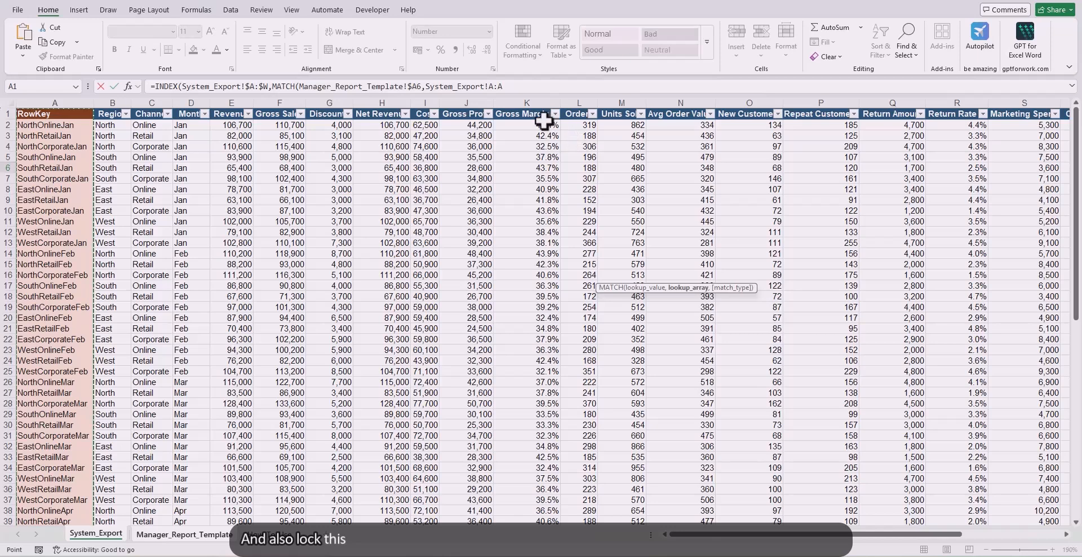
key(F4)
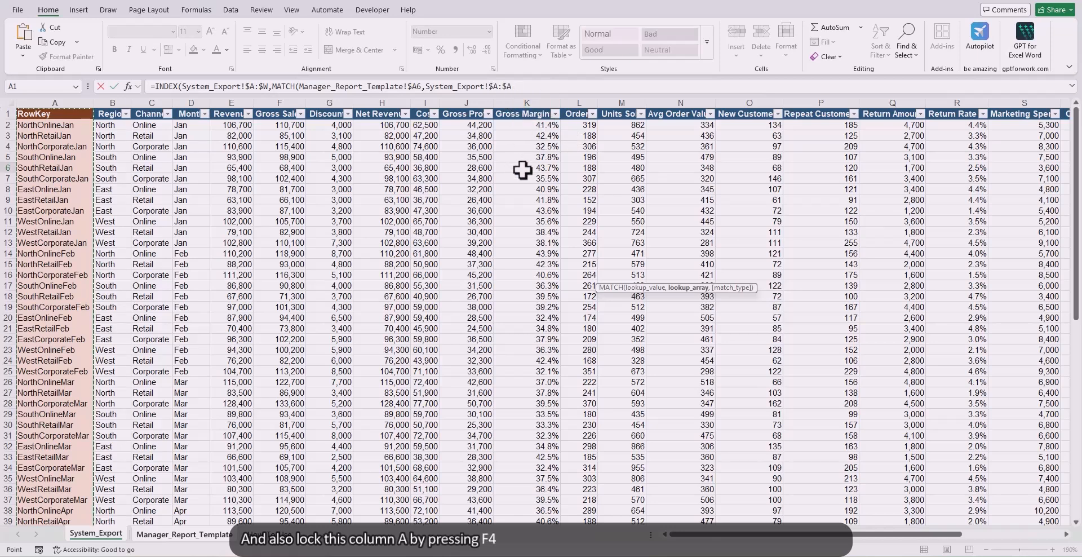
text(,)
key(Down)
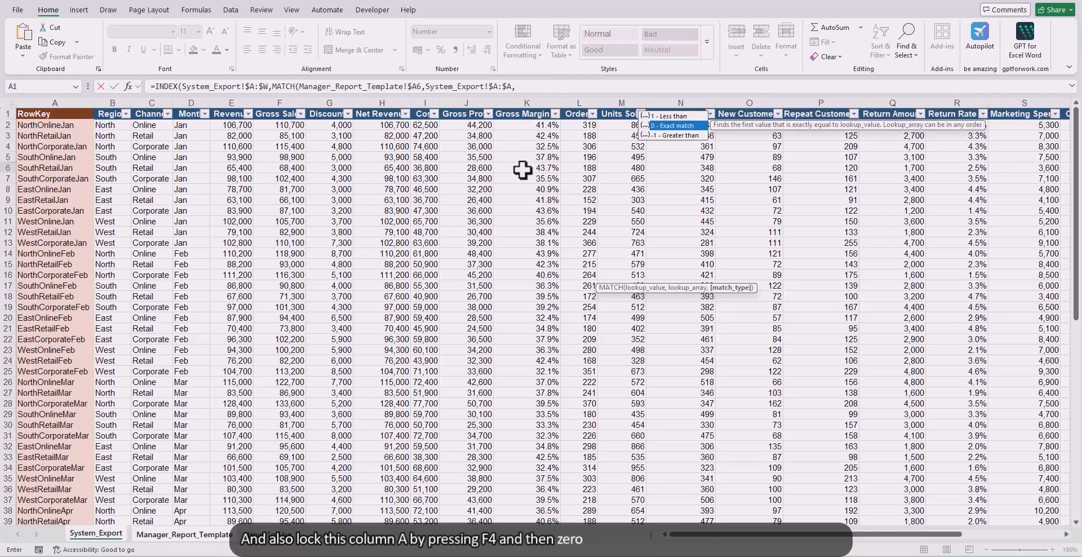
text(0)
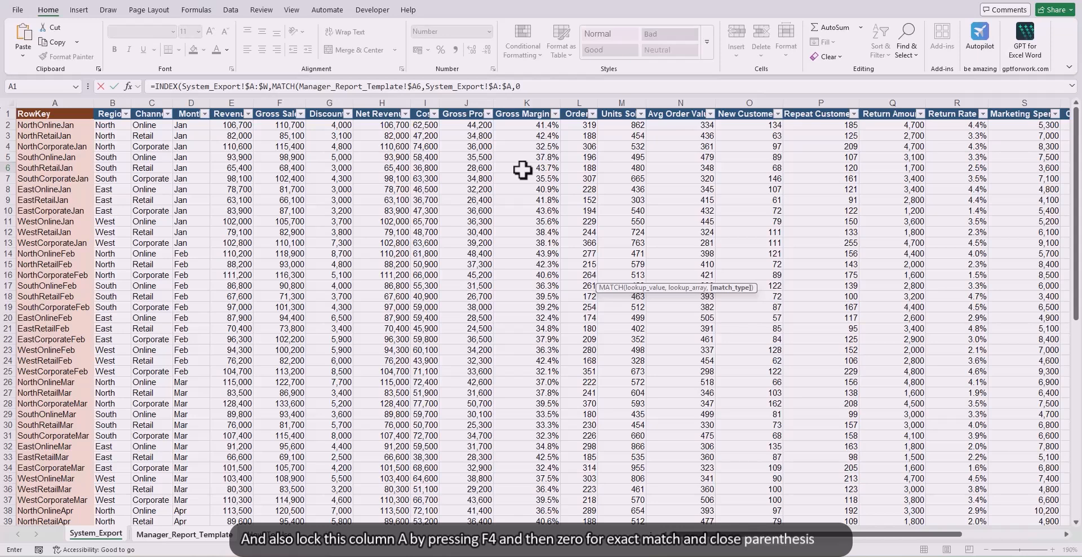
text(),)
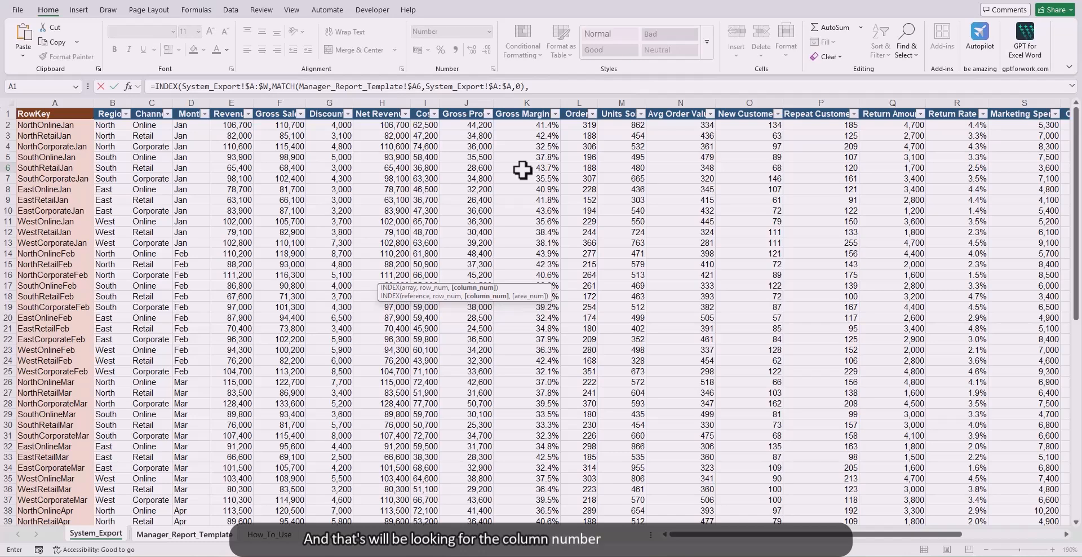
text(match)
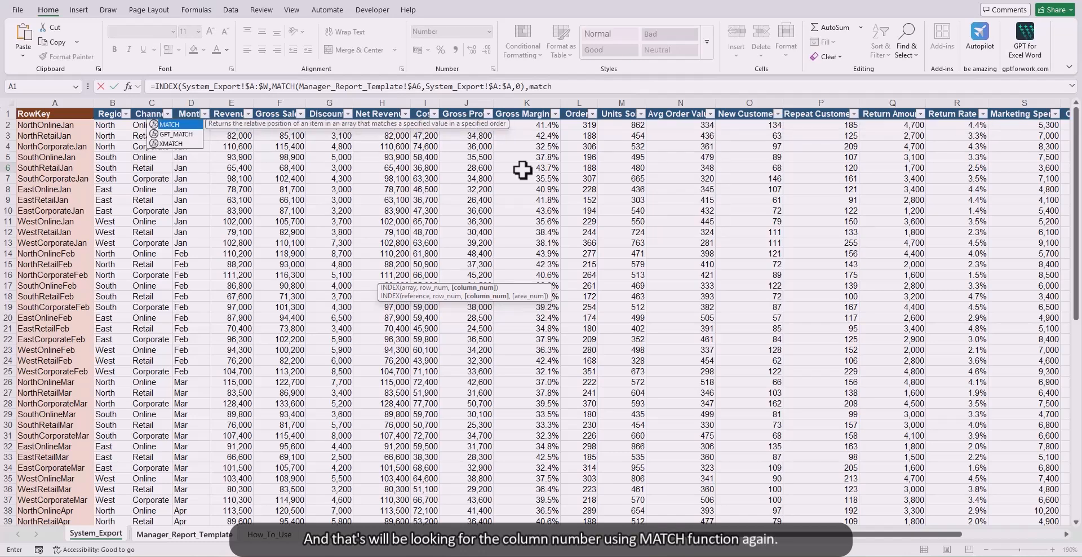
Step: Add a second MATCH for the column number with lookup value Manager_Report_Template!E$5, locking only the row
key(Tab)
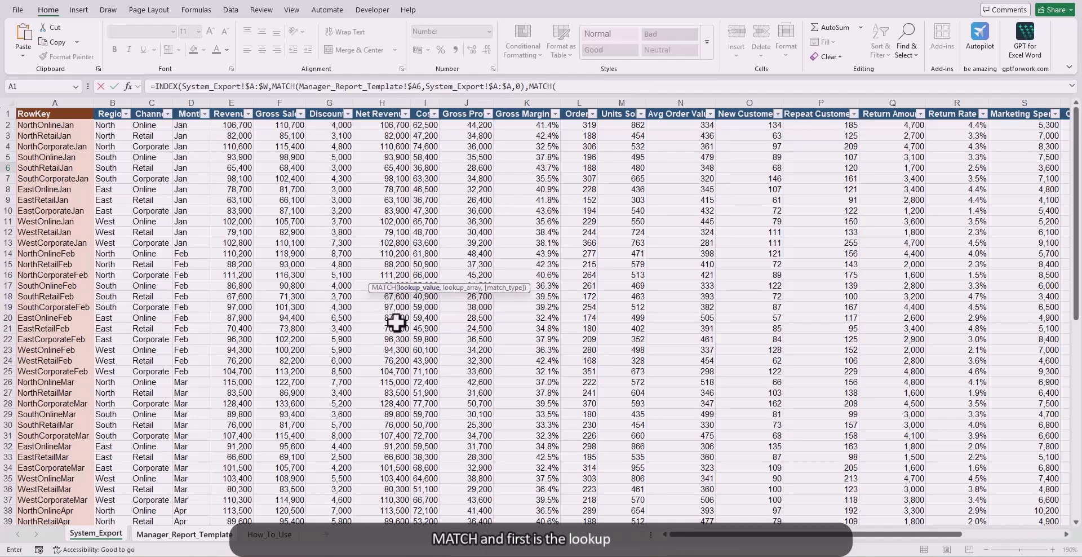
click(206, 536)
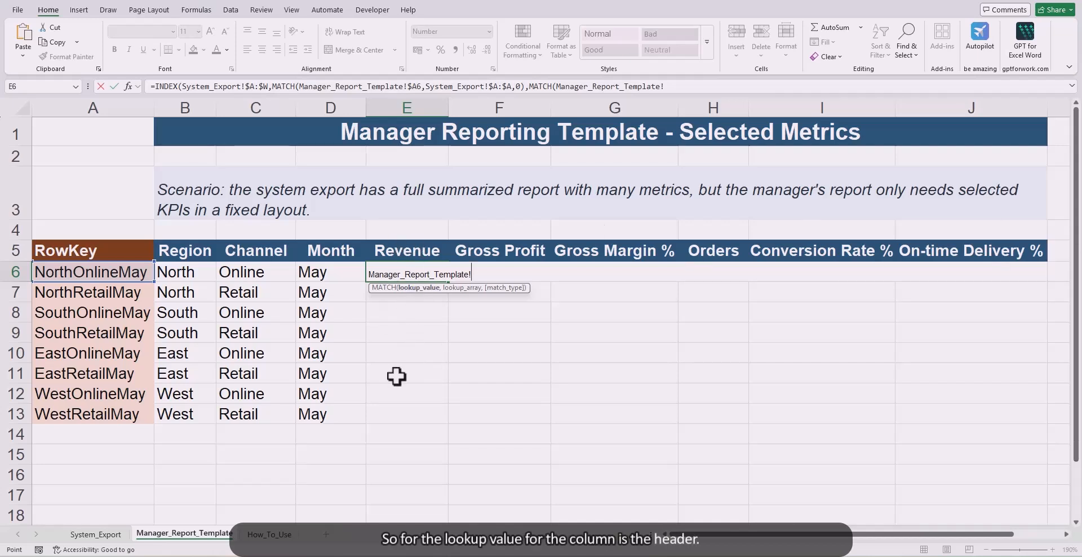
click(403, 250)
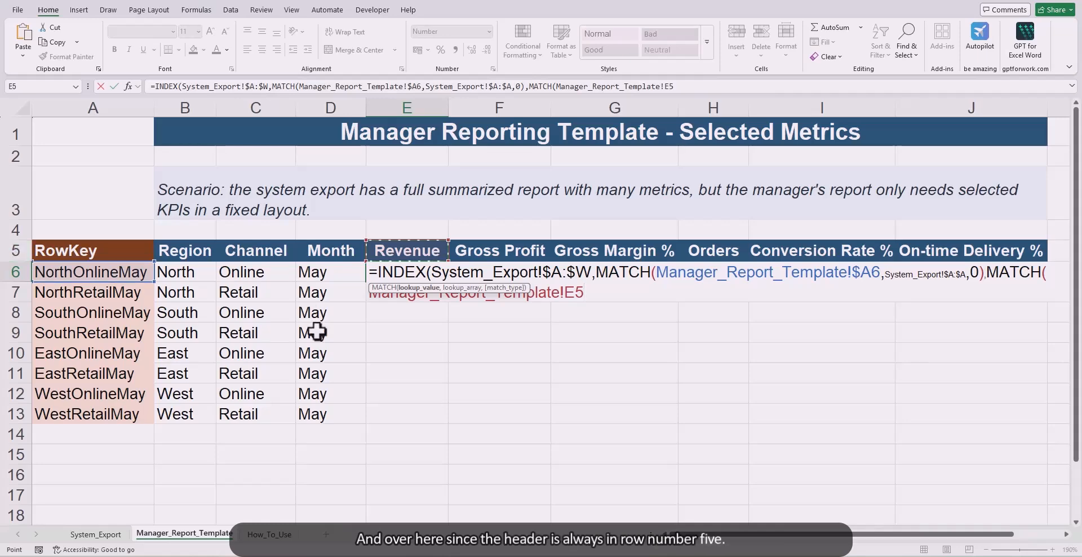
key(F4)
key(F4)
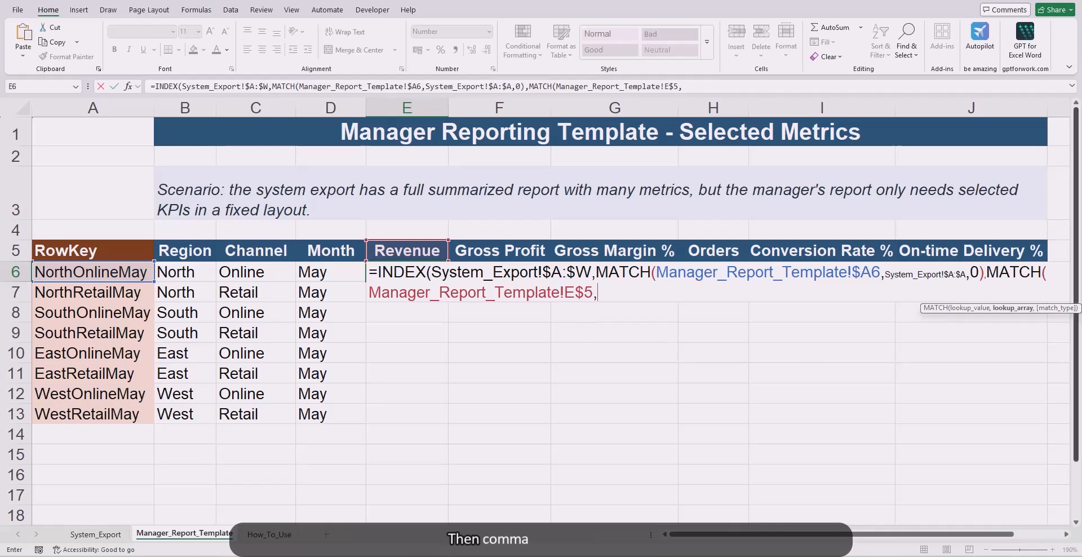
Step: Complete the column MATCH with locked header row System_Export!$1:$1 and match type 0, and enter the finished formula in E6
click(96, 534)
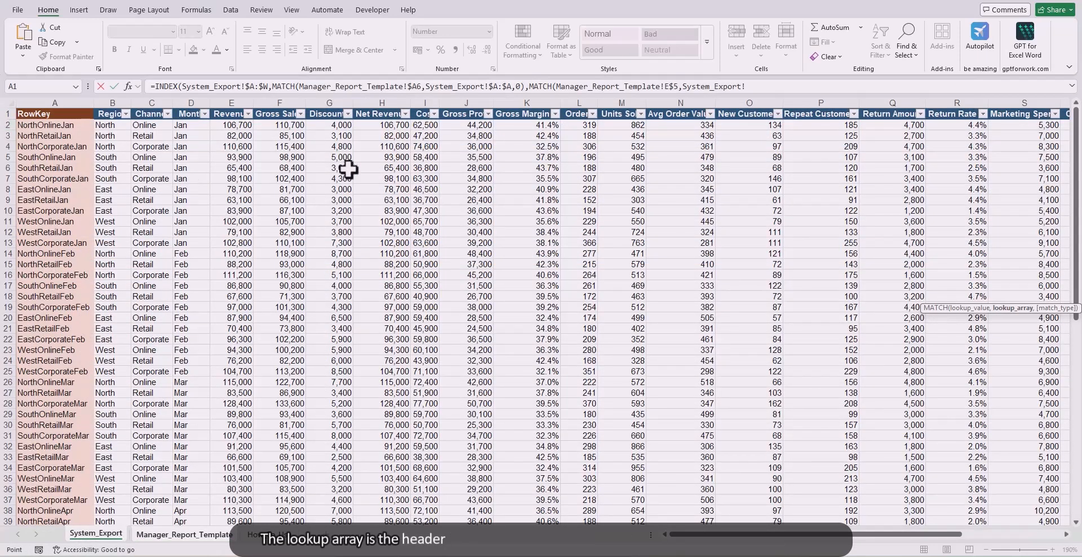
click(6, 115)
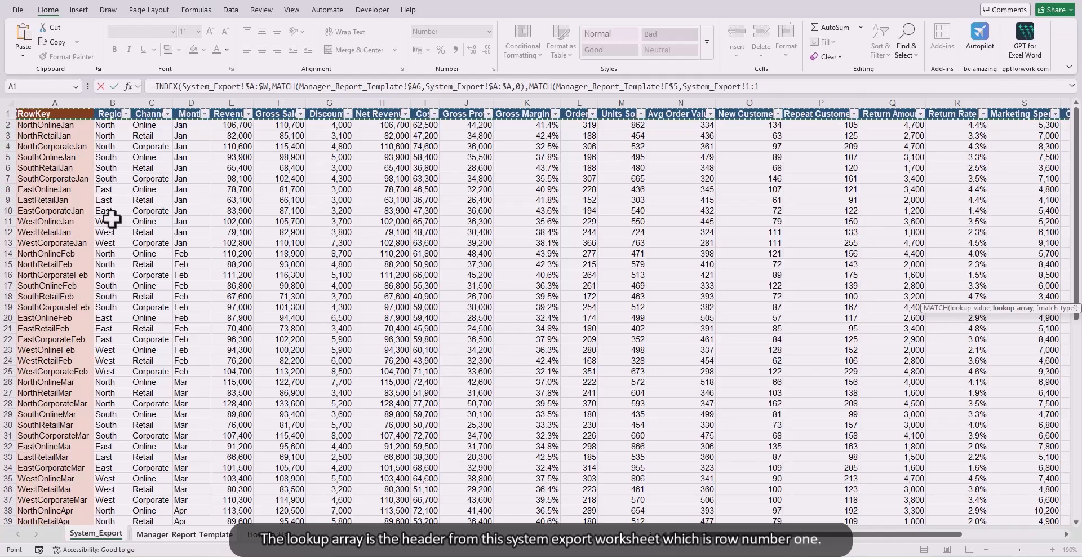
key(F4)
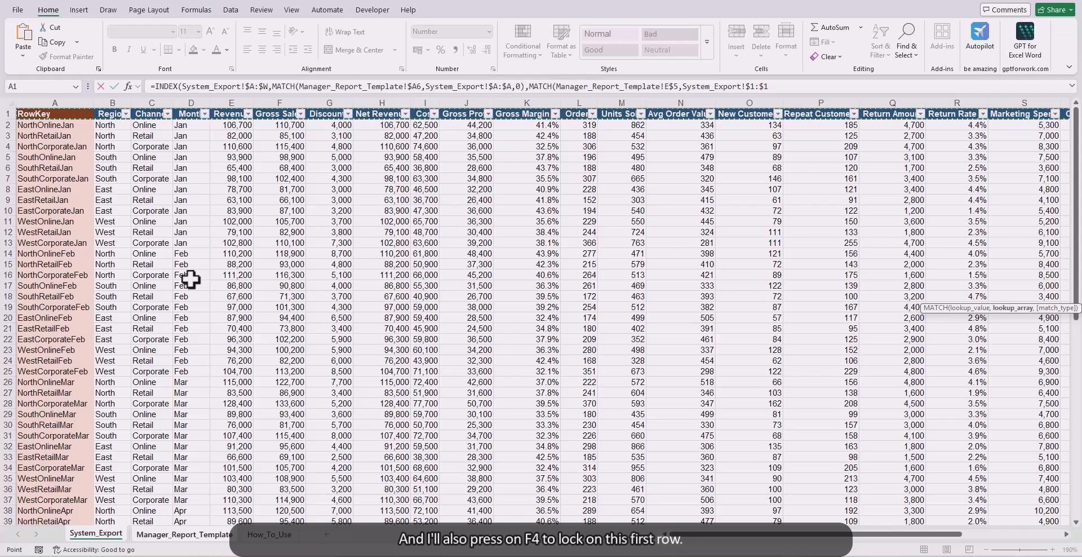
text(,)
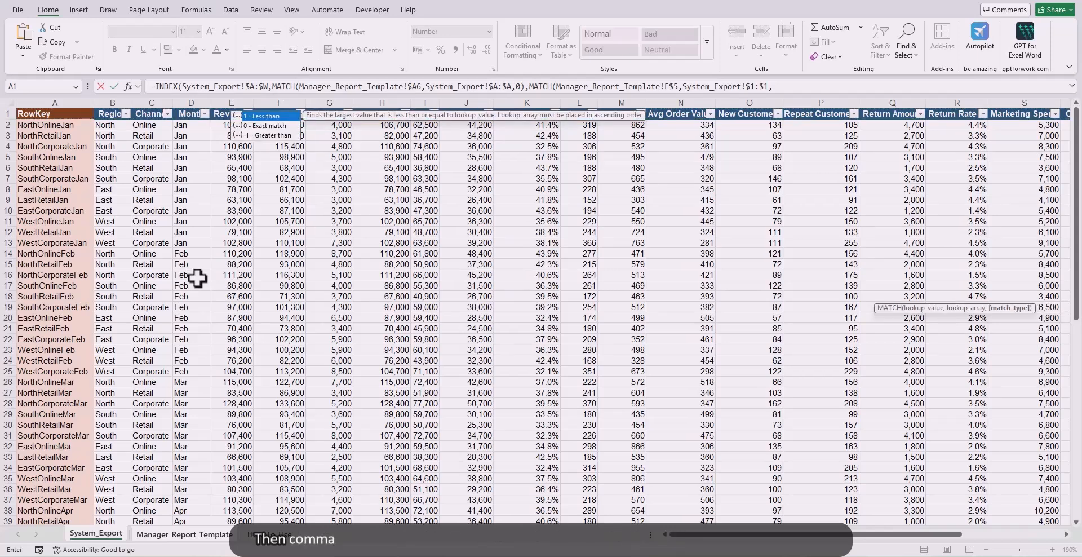
text(0)
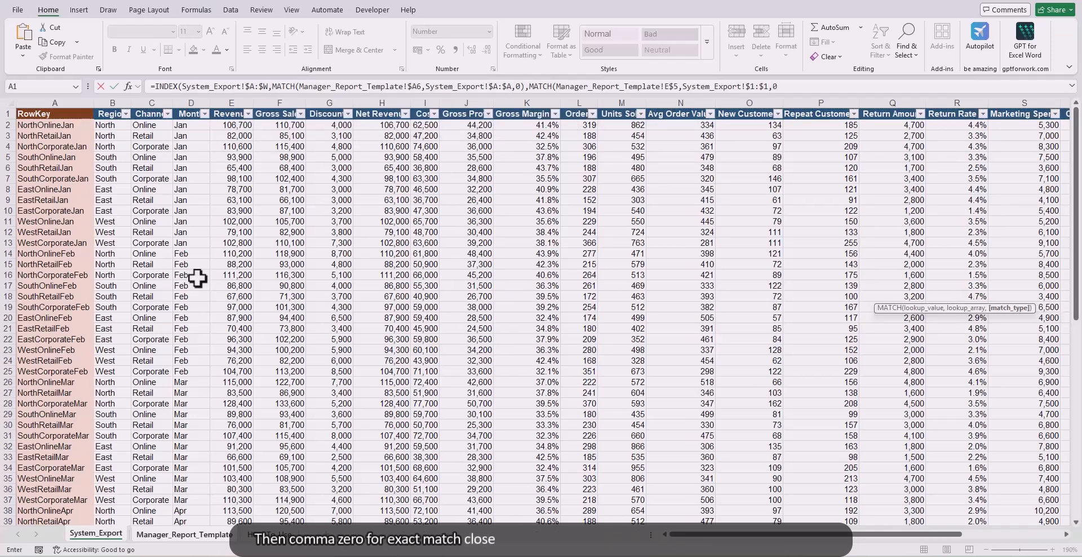
text())
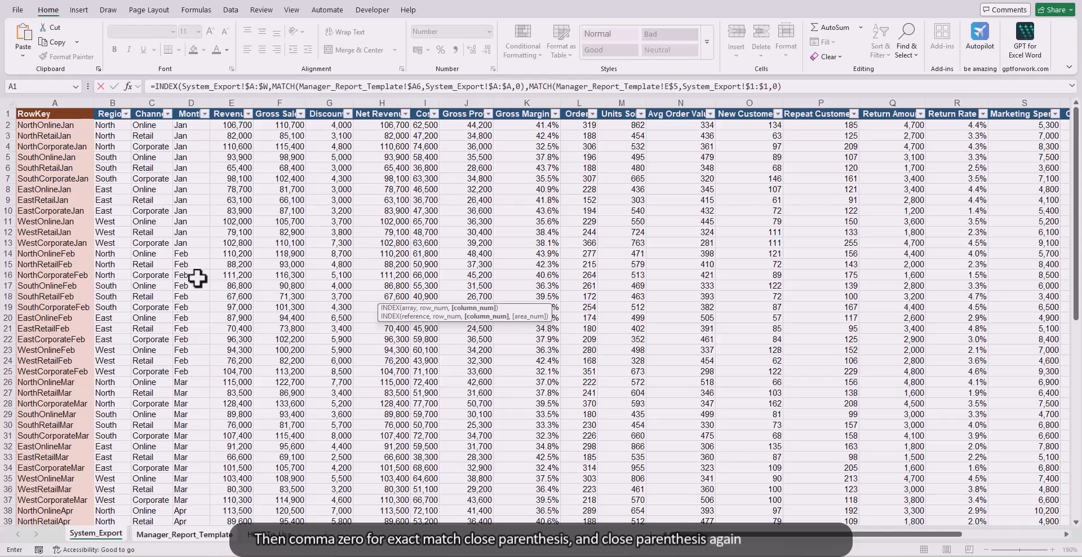
text())
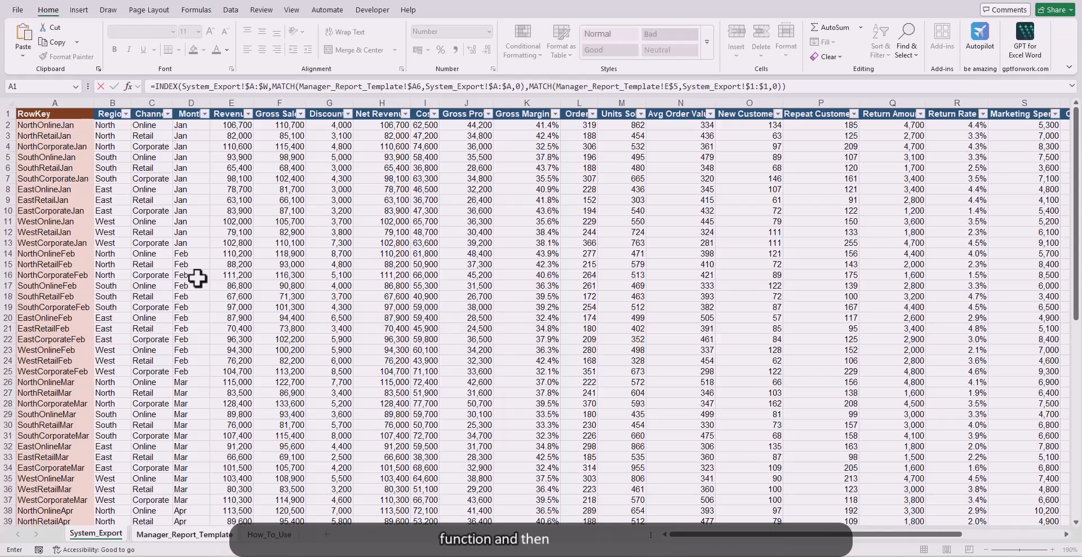
key(Return)
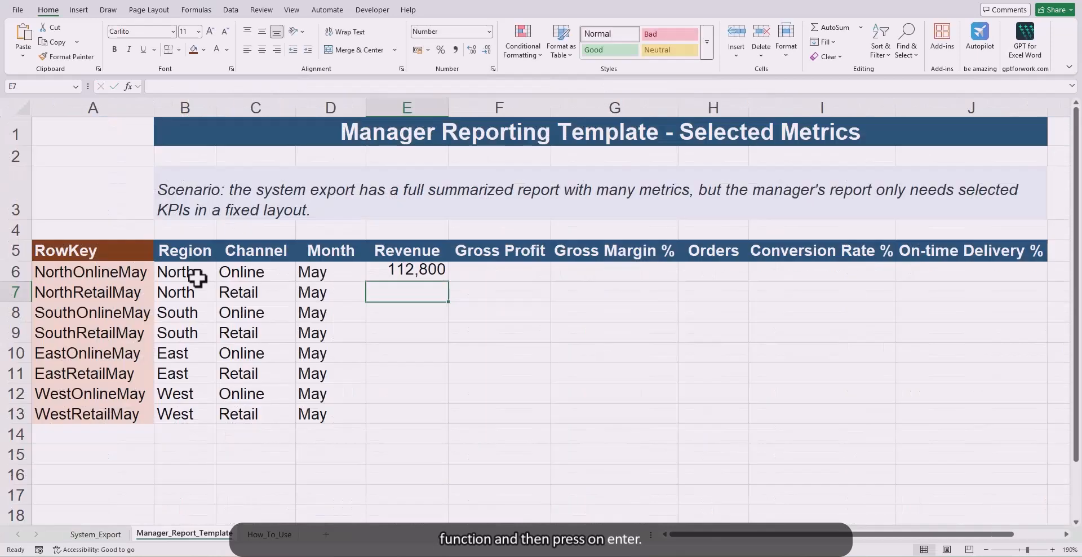
Step: Fill the two-way INDEX MATCH formula from E6 across and down through J13
click(414, 272)
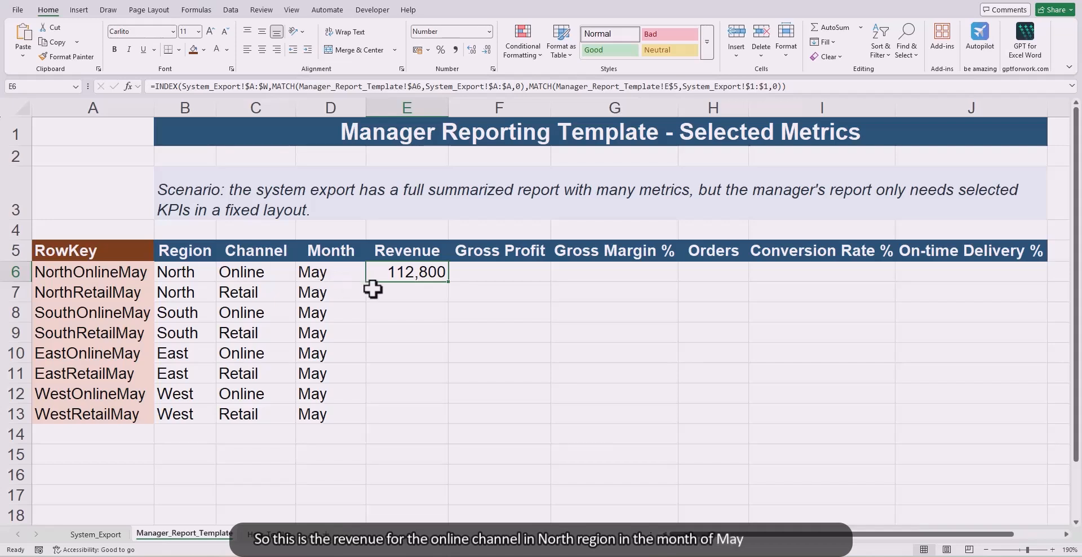
drag(448, 282, 1057, 417)
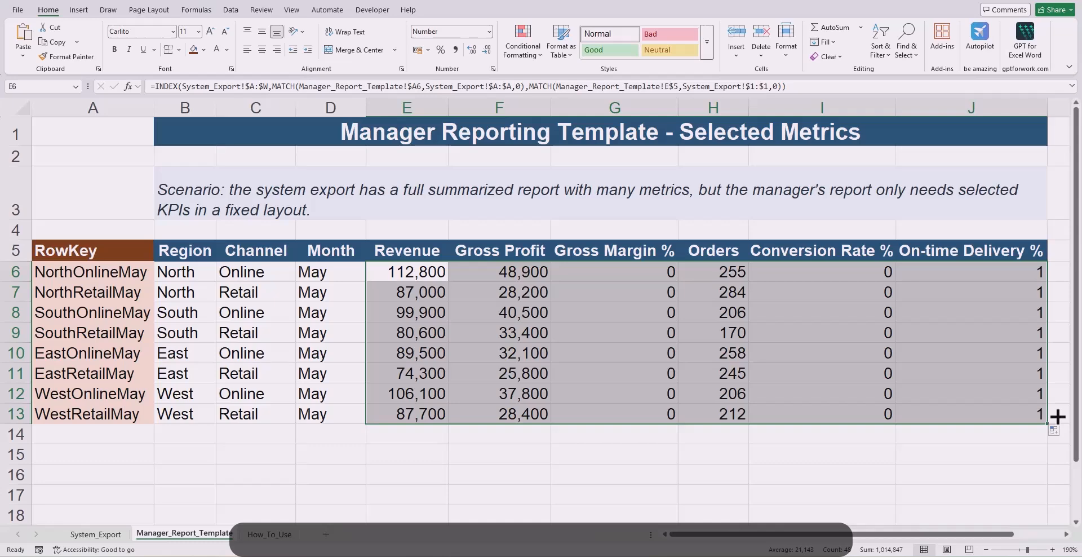
Step: Format the Gross Margin %, Conversion Rate % and On-time Delivery % values in rows 6 to 13 as percentages with one decimal
drag(557, 272, 560, 421)
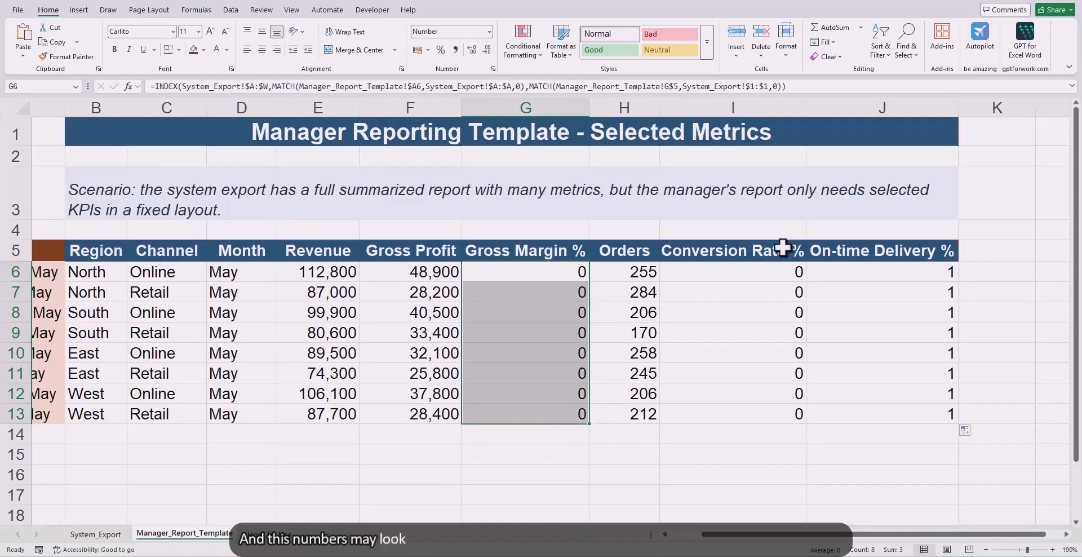
drag(783, 270, 898, 412)
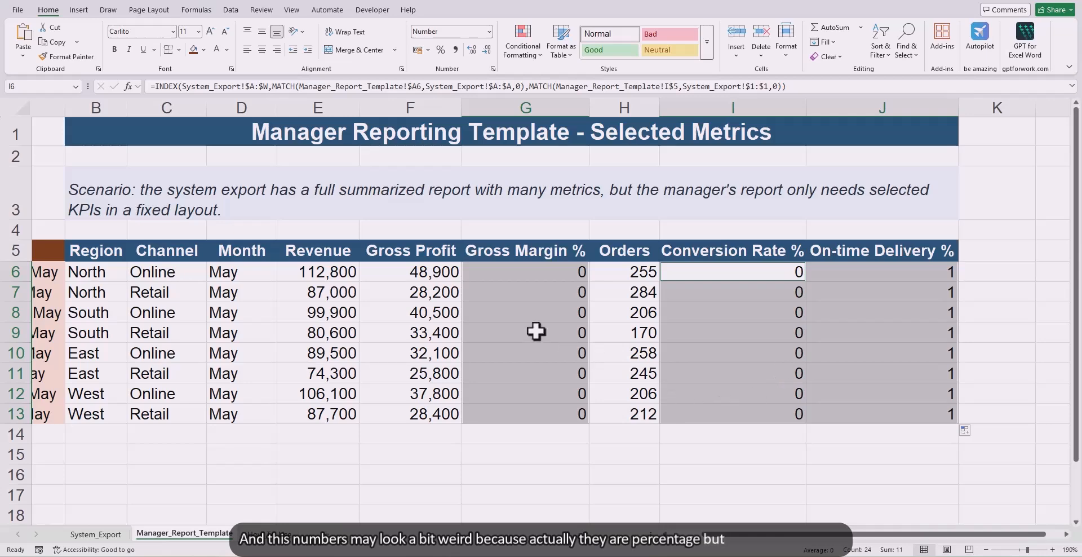
click(440, 49)
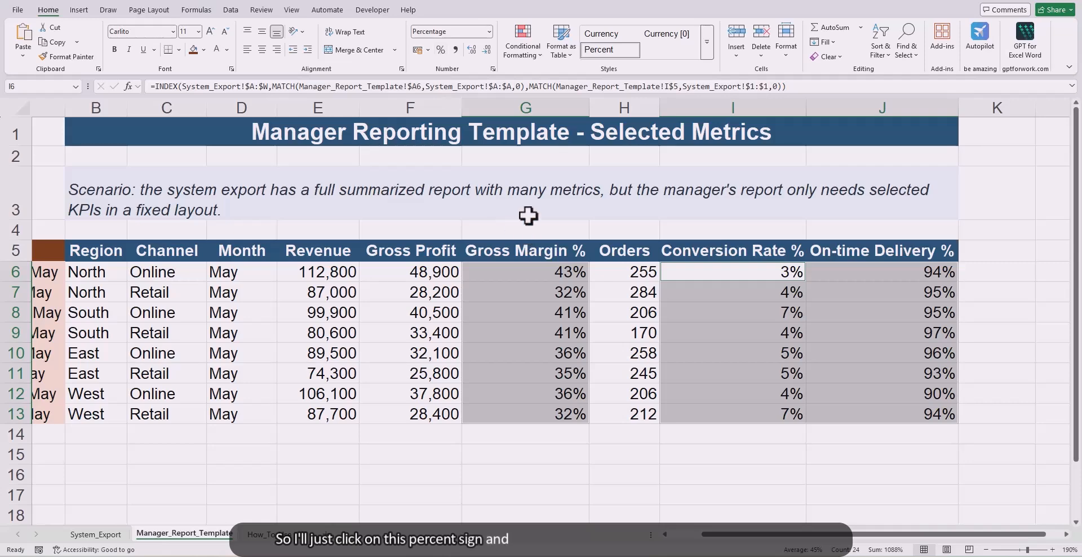
click(470, 51)
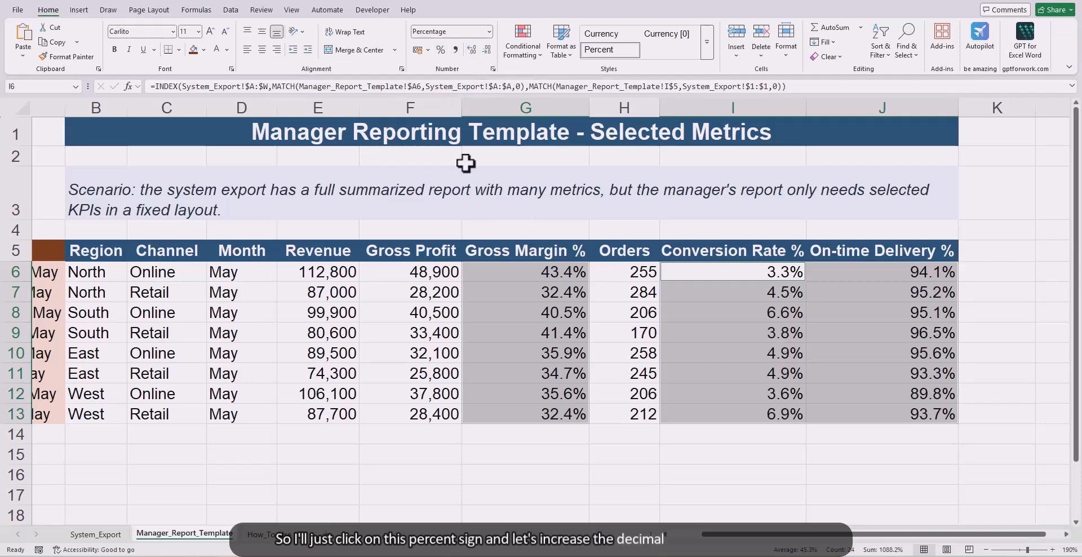
click(835, 327)
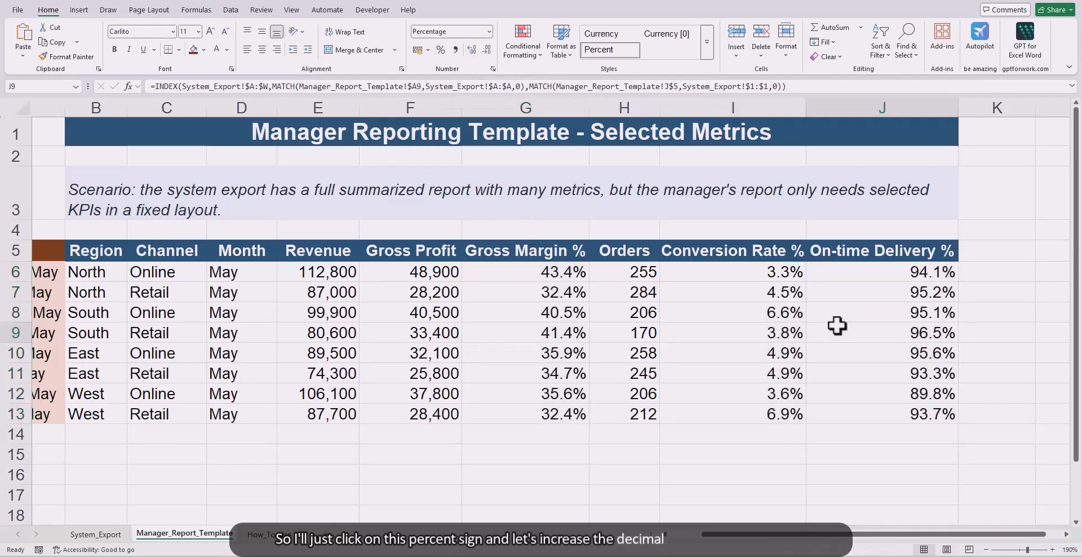
click(542, 276)
click(526, 377)
drag(333, 276, 800, 414)
click(814, 292)
scroll(505, 303, left, 1)
click(619, 432)
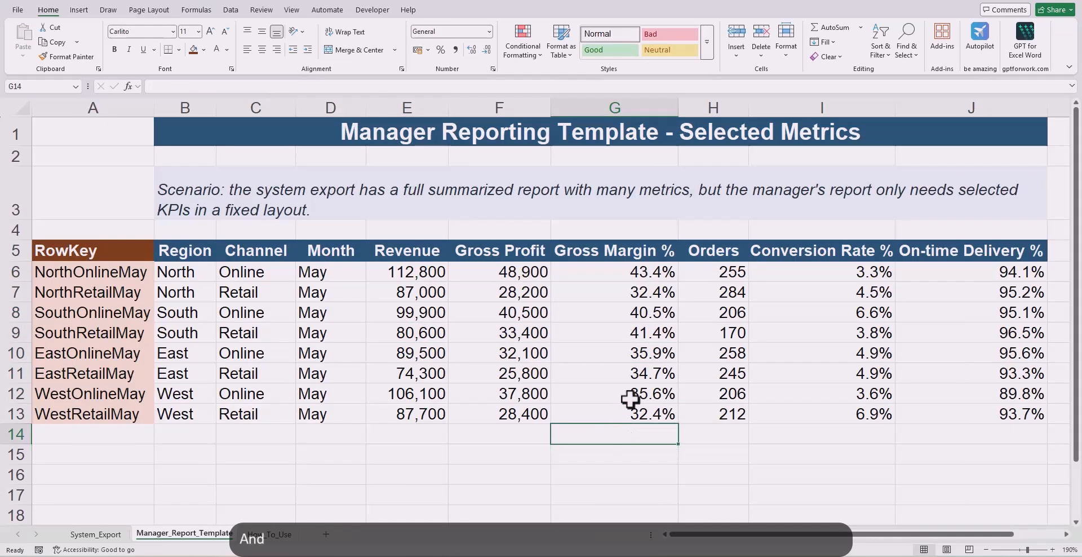
Step: Check the template's SouthRetailMay Gross Margin % against System_Export by filtering its RowKey column for southretailmay
click(634, 337)
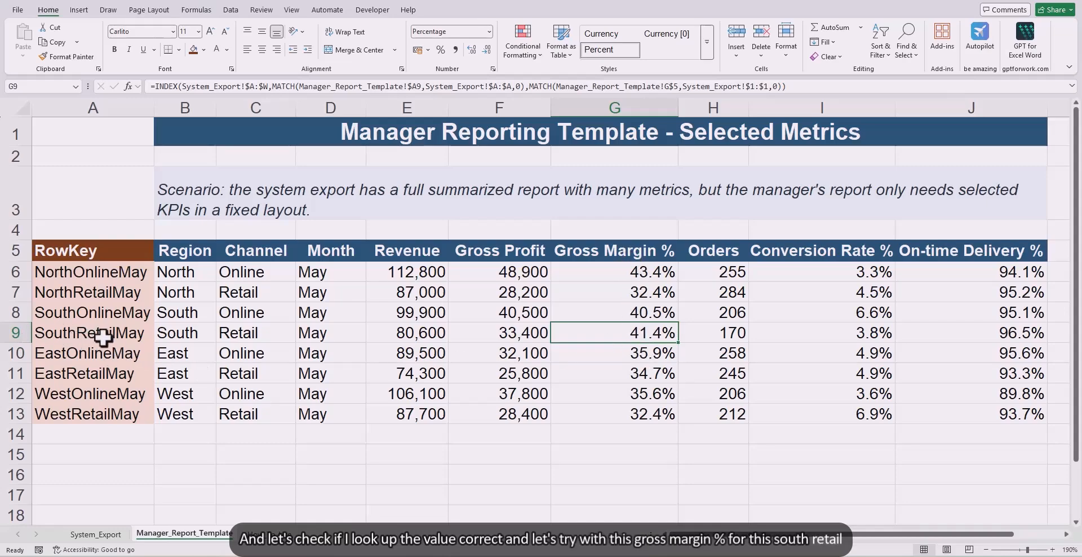
click(116, 535)
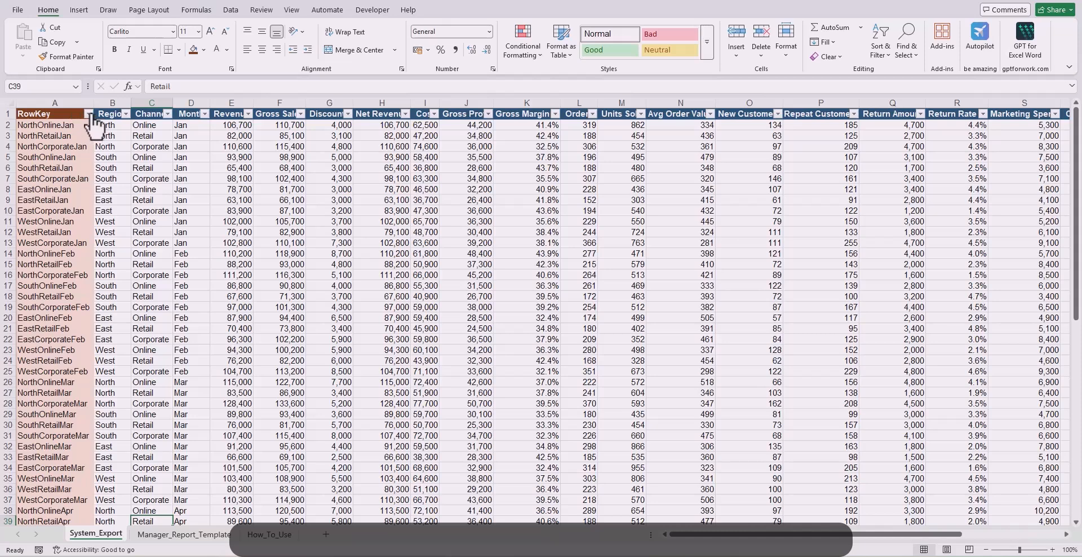
click(89, 115)
click(83, 248)
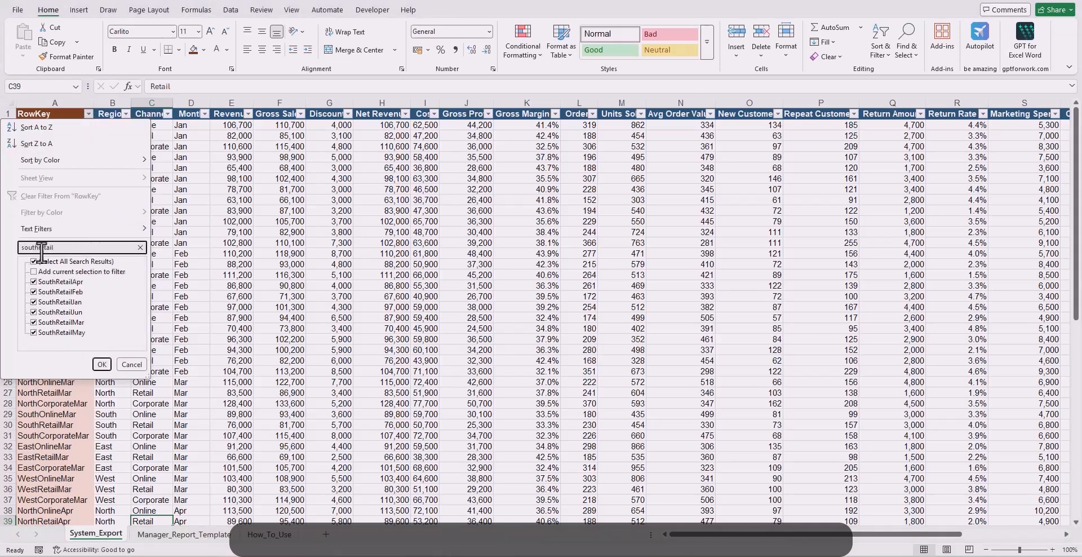
click(102, 364)
click(532, 123)
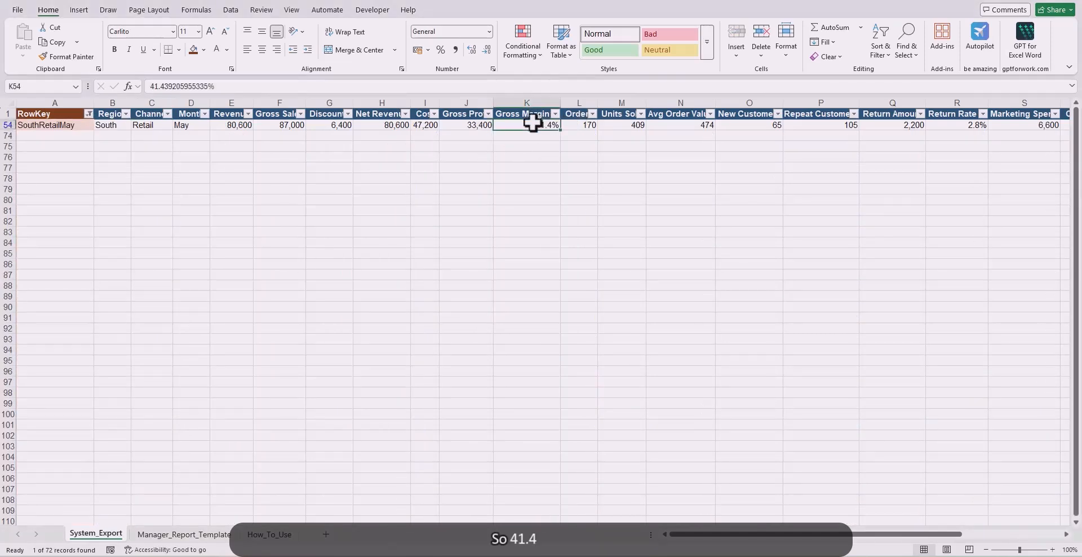
click(202, 541)
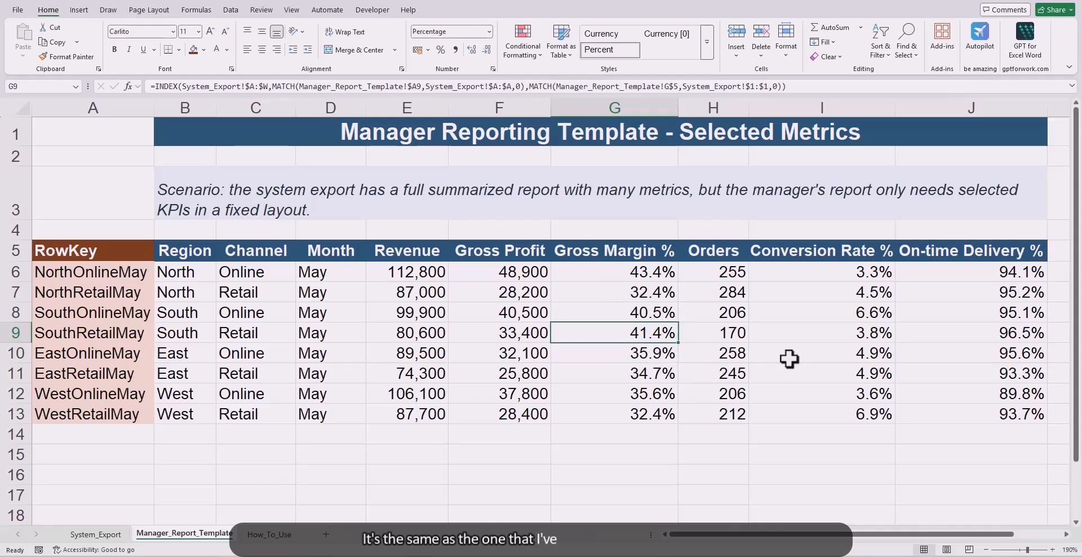
click(668, 307)
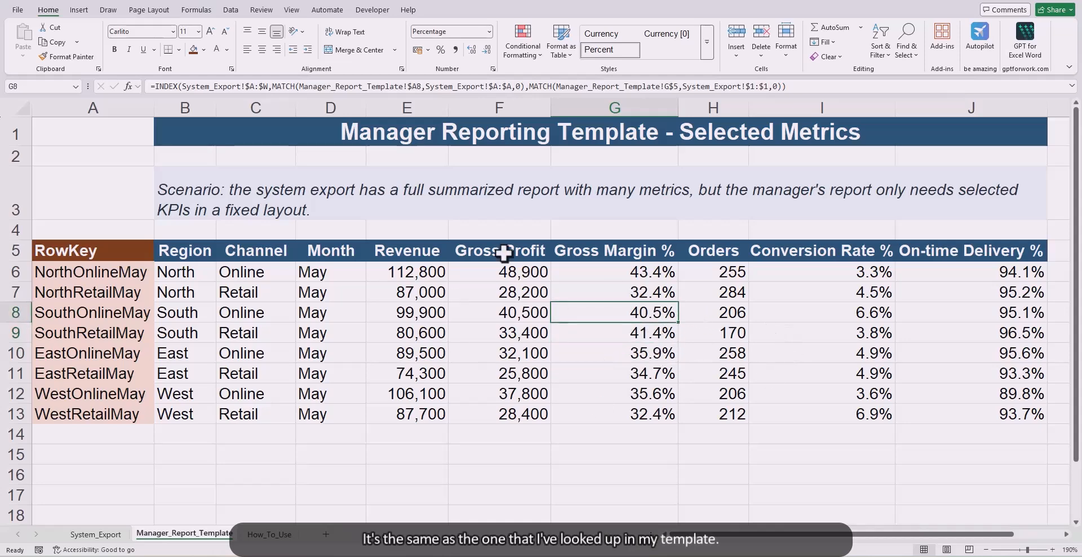
click(475, 335)
Step: Clear the raw data in B3:W73 of System_Export, keeping the headers and first record, and return to Manager_Report_Template
click(95, 534)
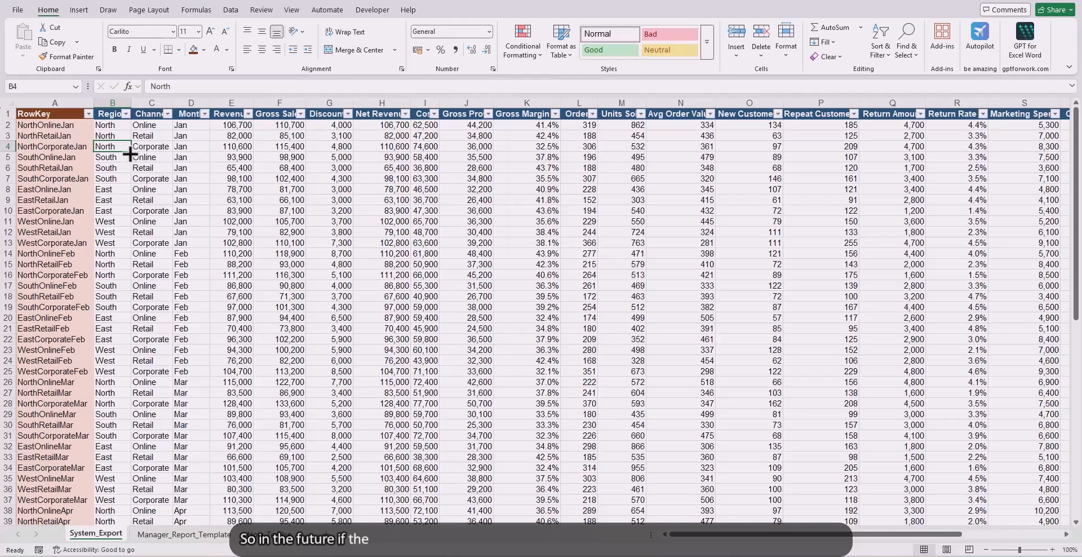
drag(113, 136, 978, 387)
key(ctrl+shift+Down)
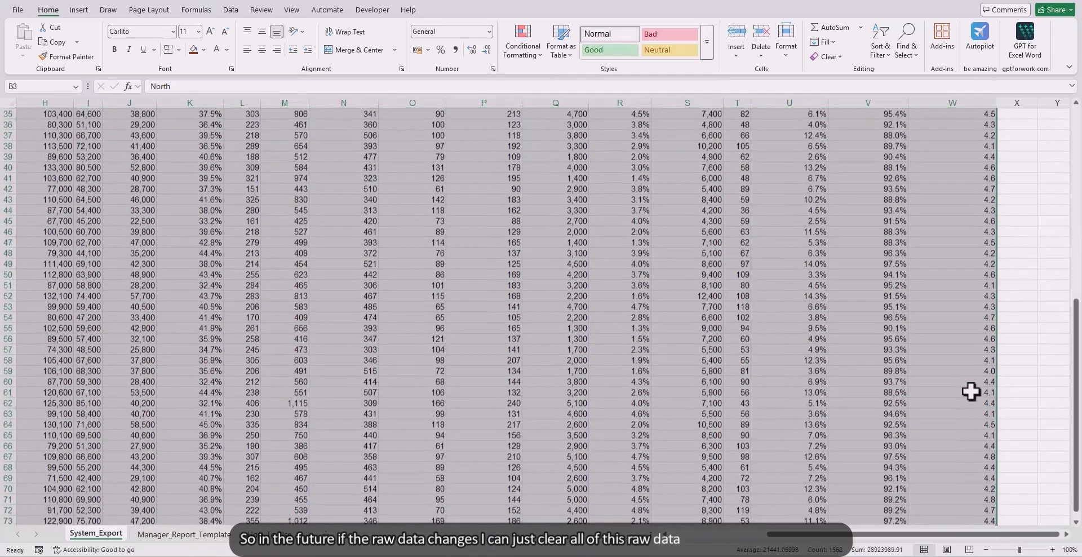
key(Delete)
key(Down)
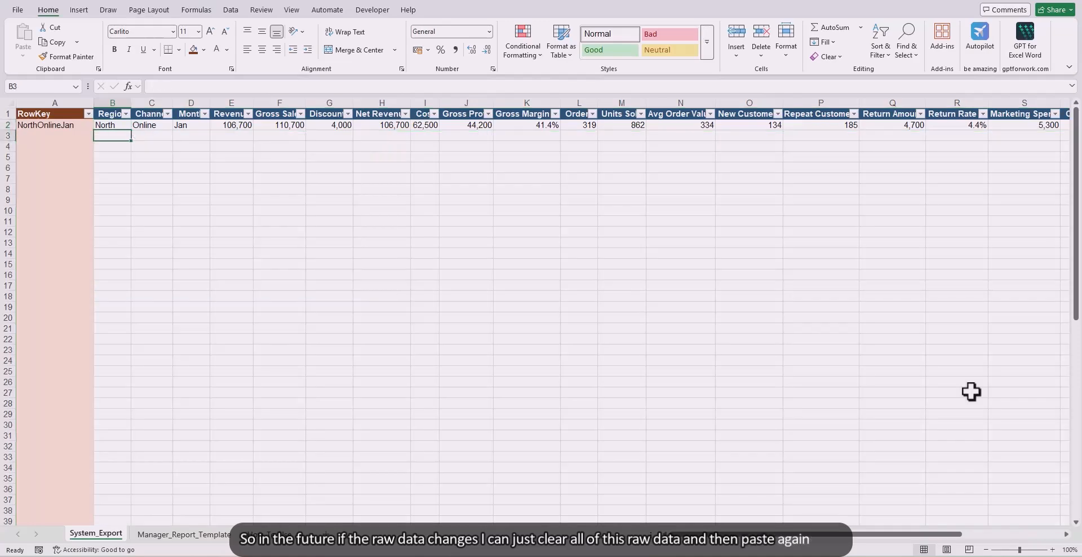
click(204, 541)
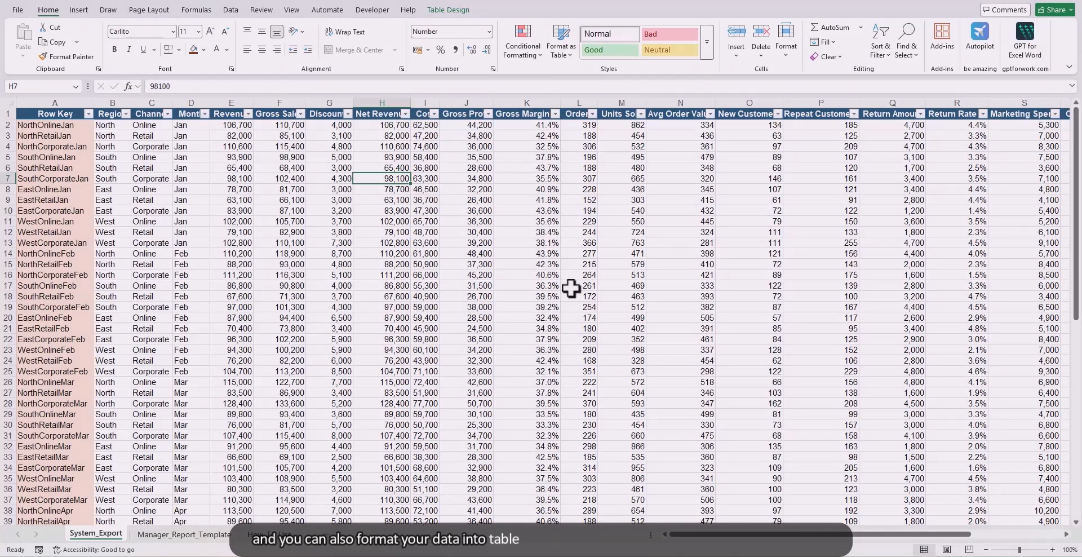
Step: Examine the column-locked structured references, such as [@[Row Key]:[Row Key]], in the INDEX MATCH formulas of E7 and F9 on Manager_Report_Template
click(184, 534)
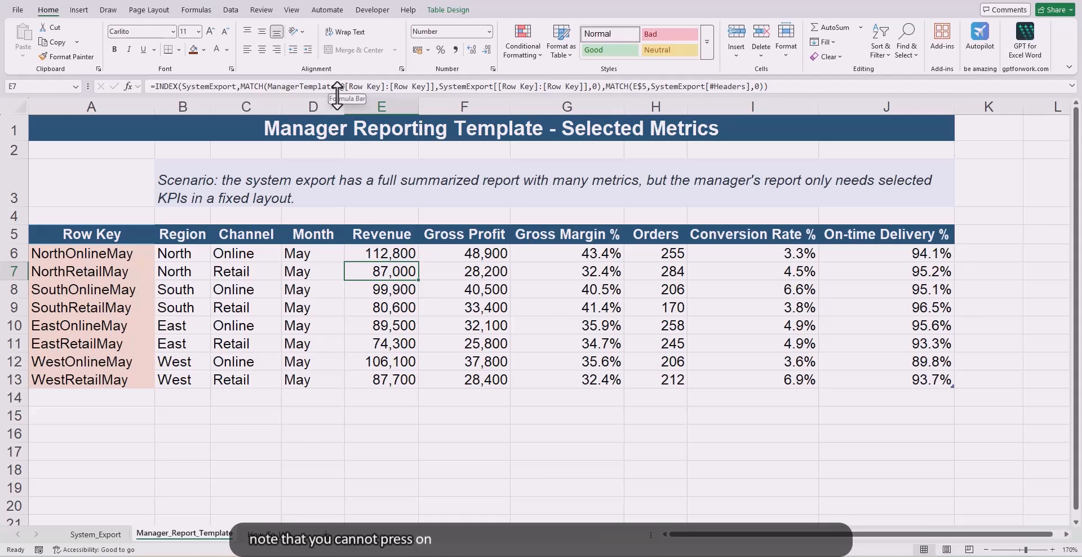
drag(336, 88, 431, 88)
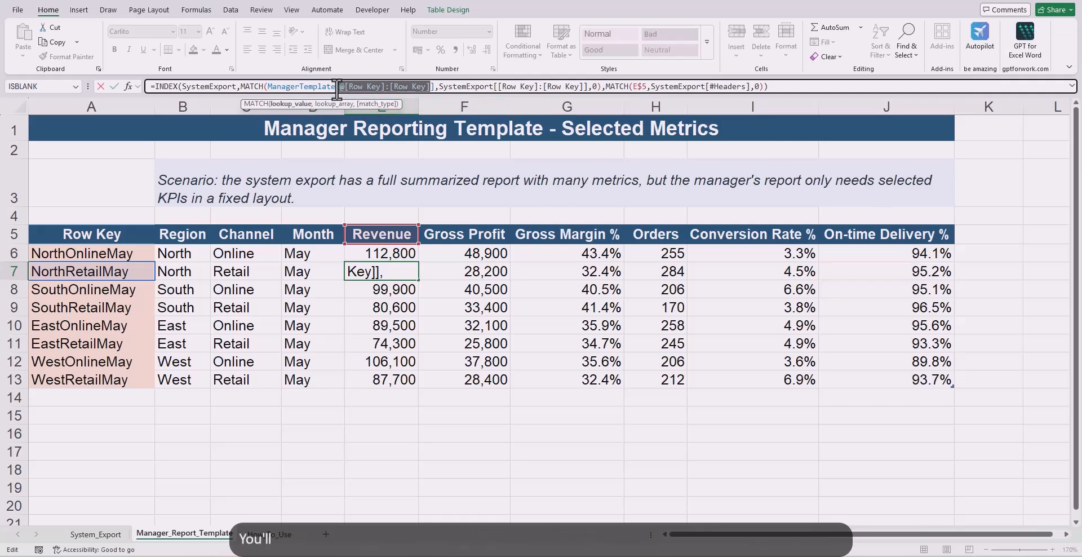
drag(341, 88, 386, 86)
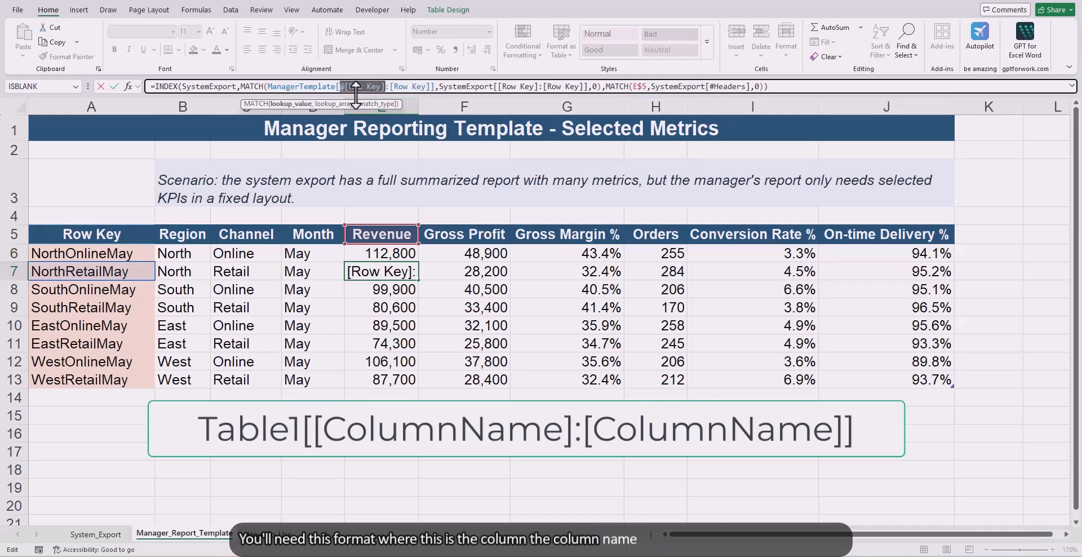
click(386, 88)
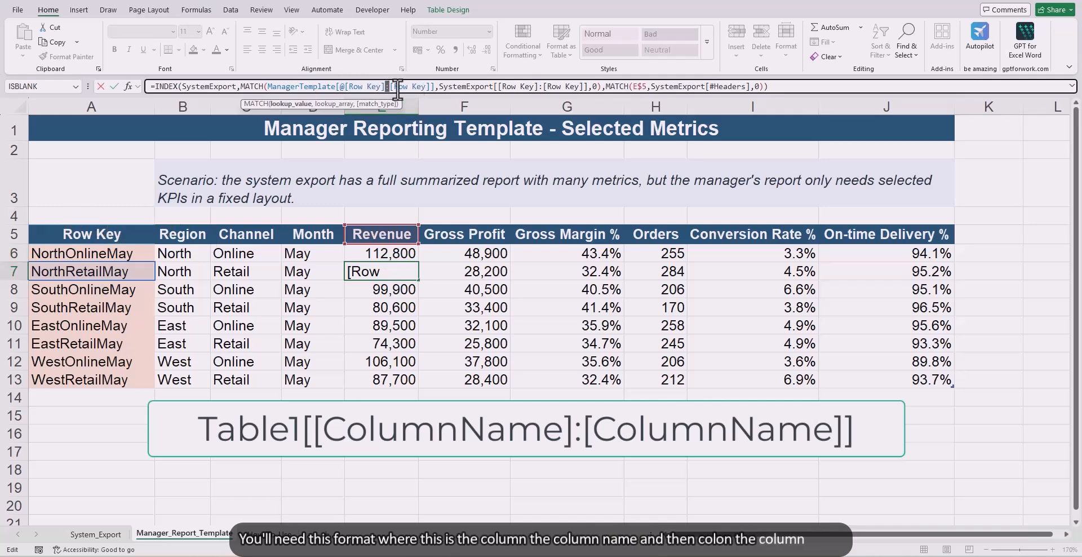
drag(395, 88, 430, 92)
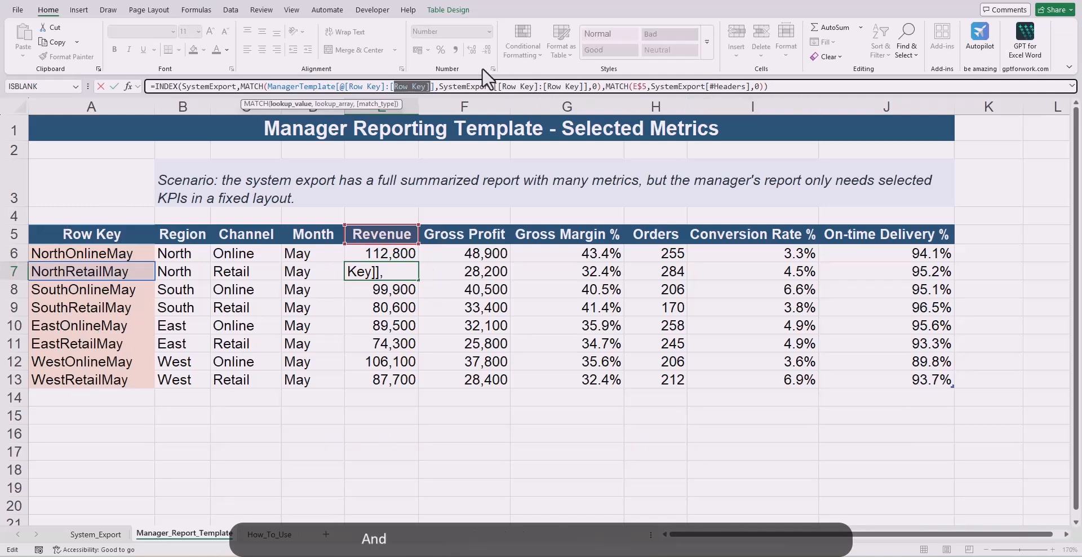
drag(438, 88, 552, 87)
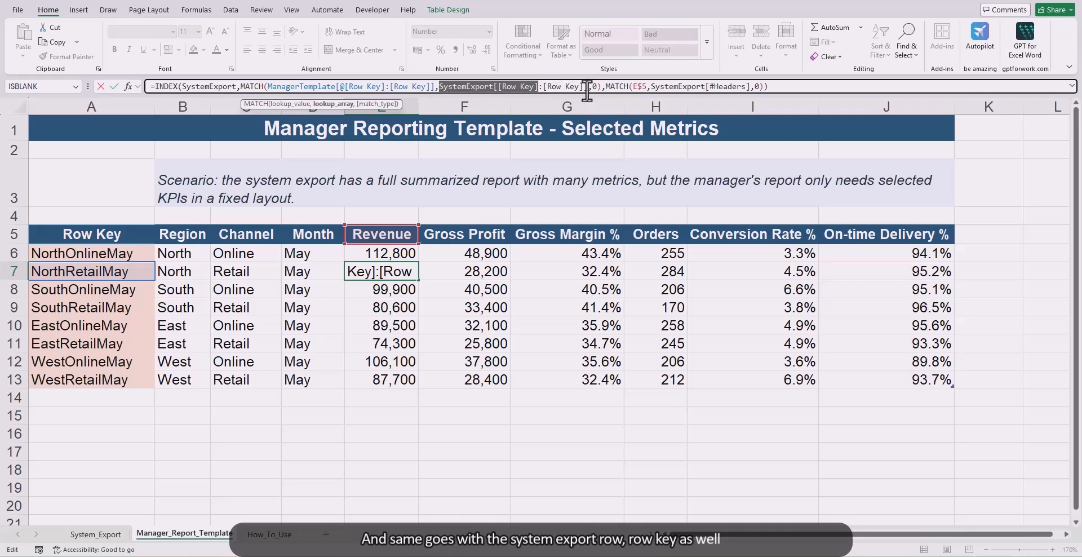
drag(650, 86, 752, 87)
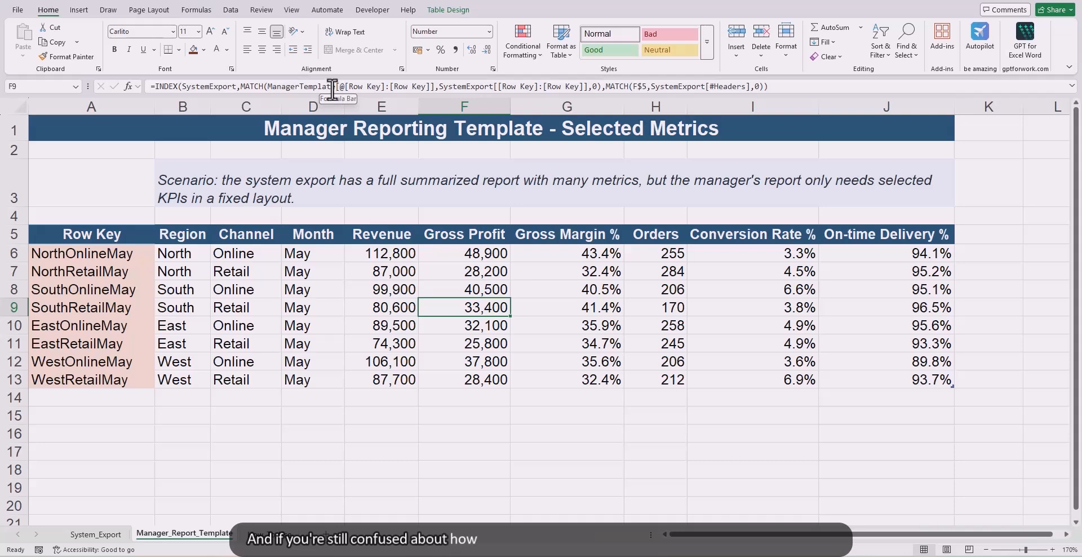
drag(336, 86, 422, 87)
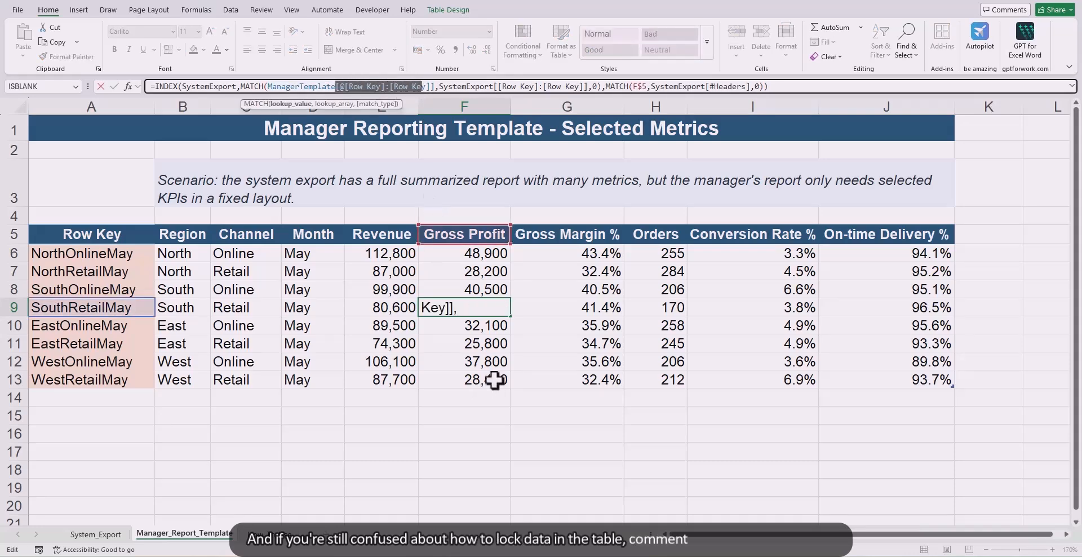
key(Escape)
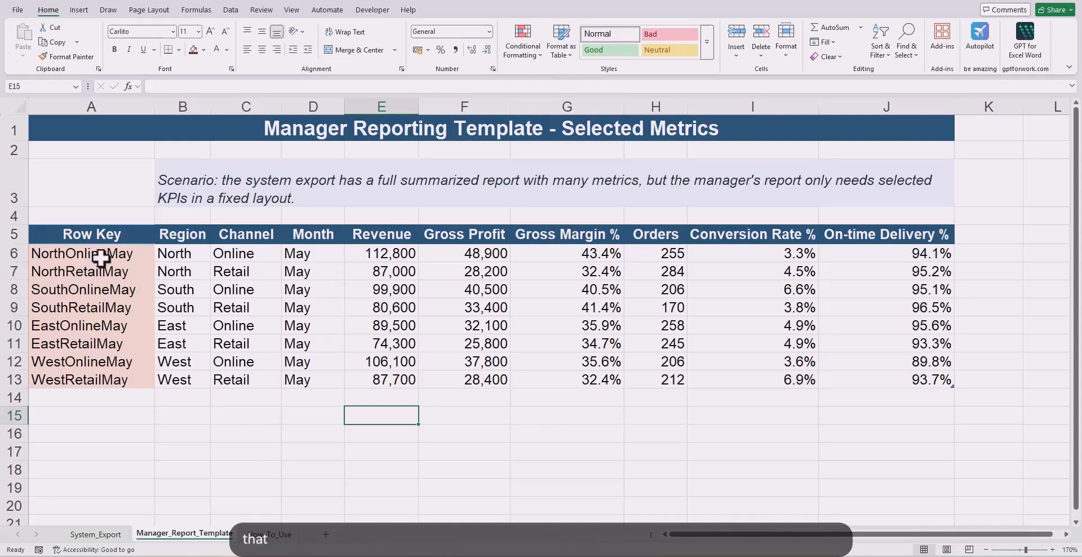
Step: Compare the Row Key column and its formula between System_Export and Manager_Report_Template
click(114, 534)
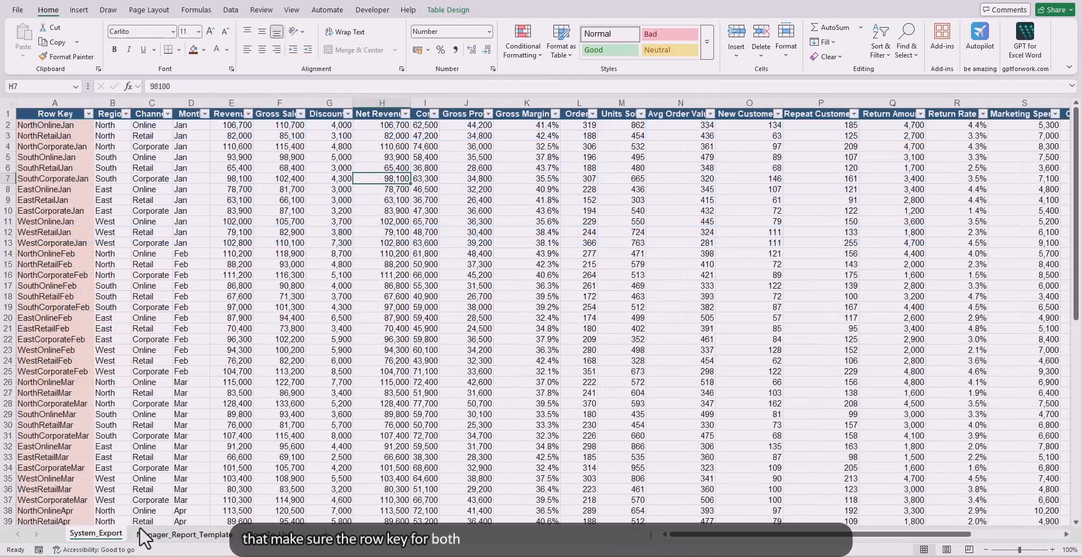
click(176, 535)
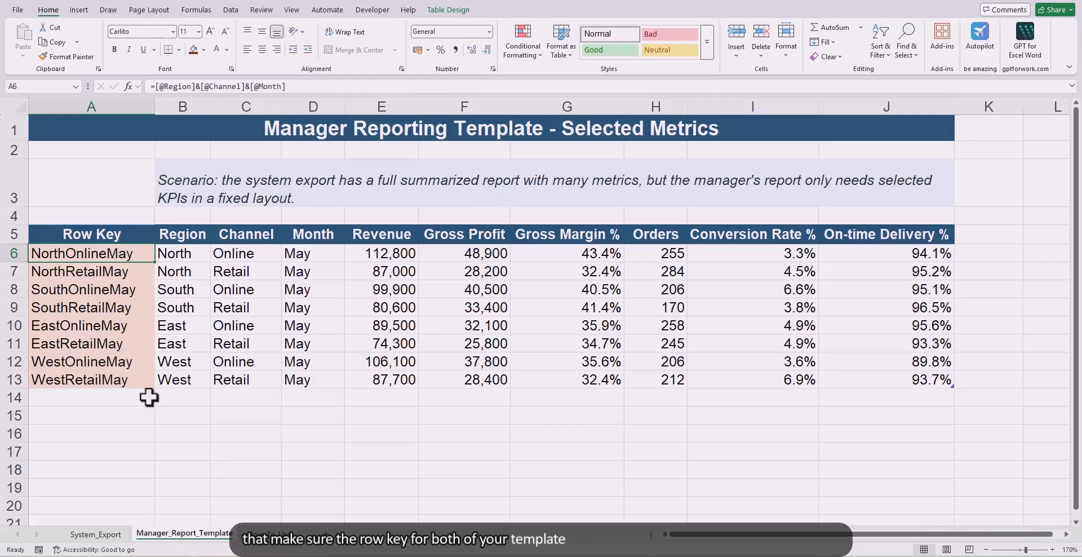
click(94, 536)
click(179, 535)
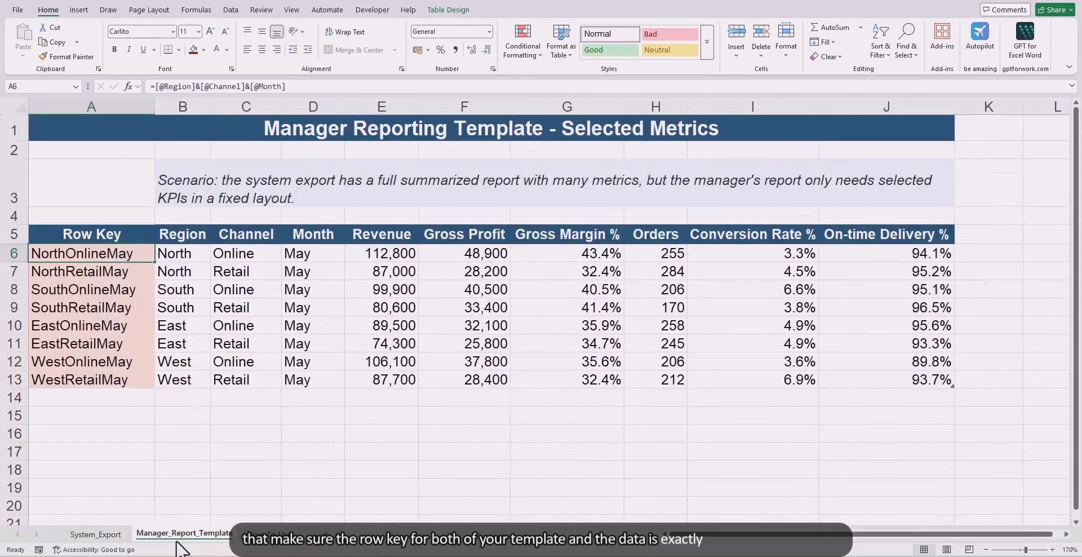
Step: Compare the metric headers in E5:J5 of the template, including their spacing, with the headers of System_Export
click(354, 237)
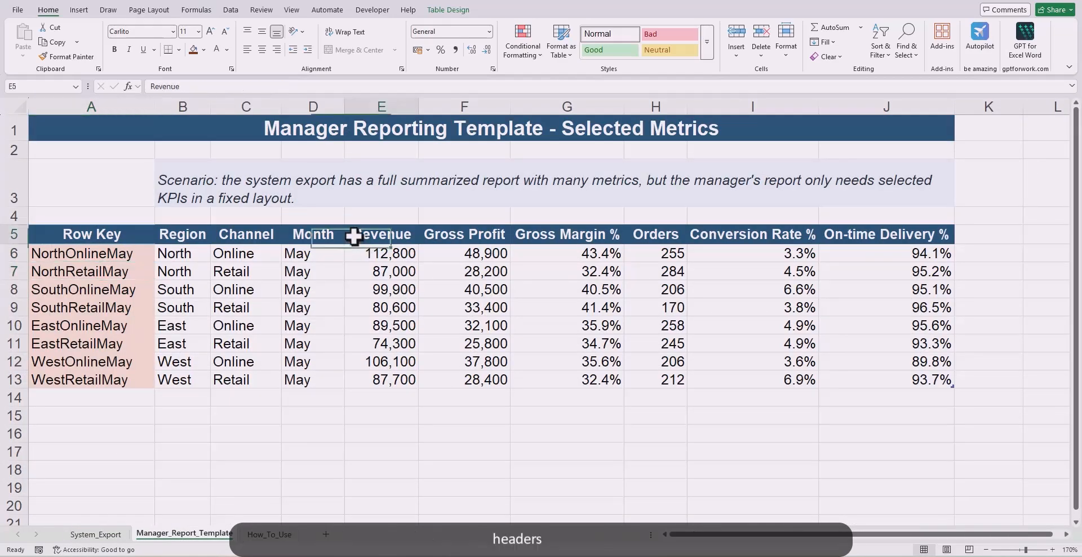
drag(354, 236, 830, 232)
click(754, 271)
key(ctrl+a)
key(ctrl+a)
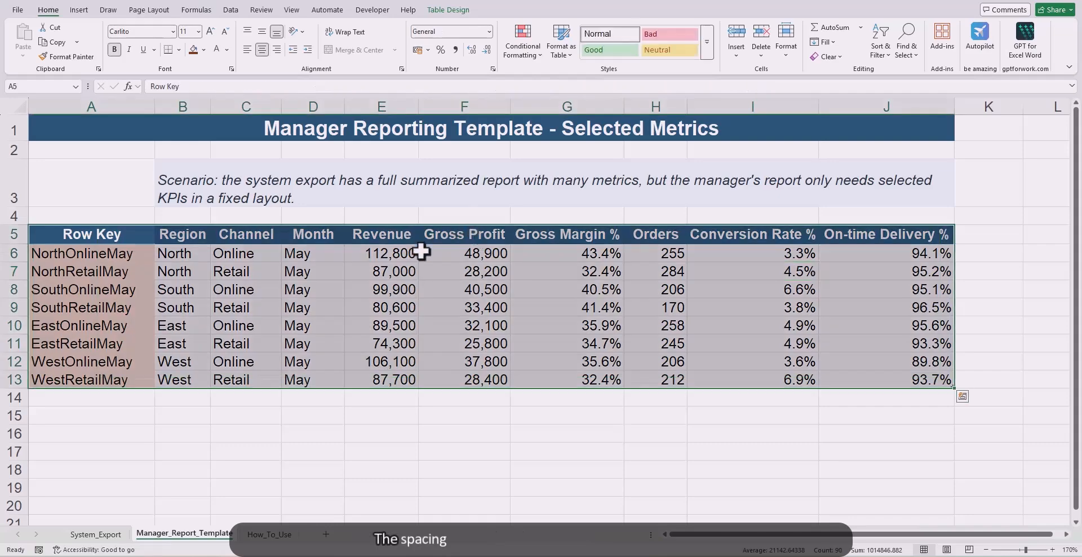
click(363, 238)
click(440, 236)
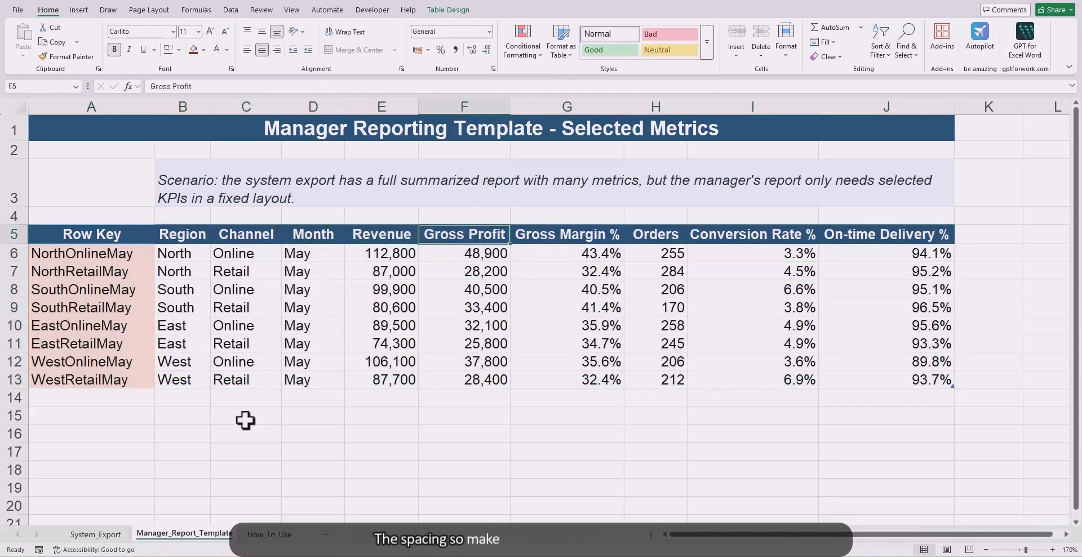
click(100, 535)
click(160, 533)
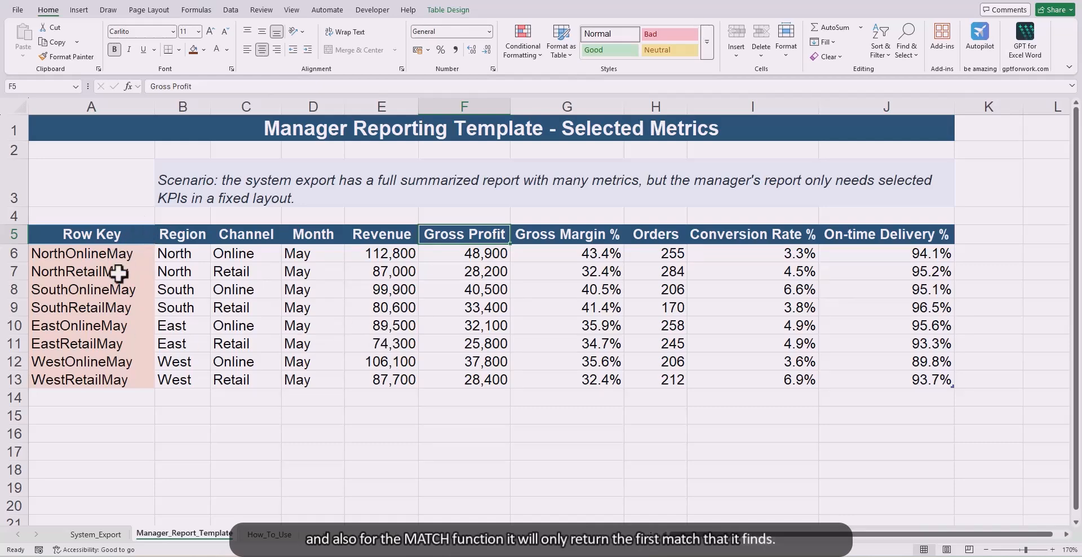
Step: Check the Row Key values in A6:A13 of the template and in System_Export for uniqueness
drag(110, 256, 120, 374)
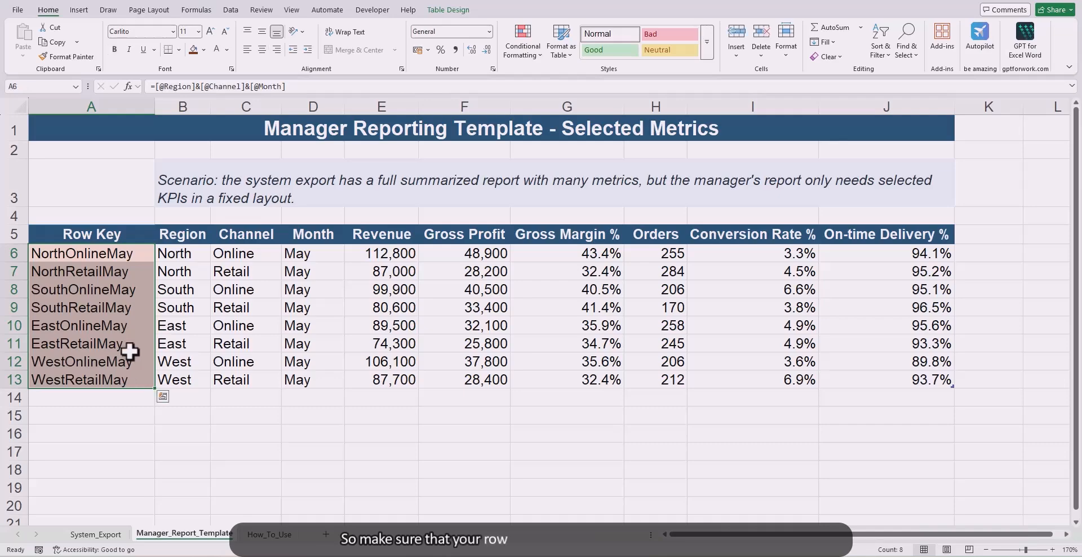
click(115, 534)
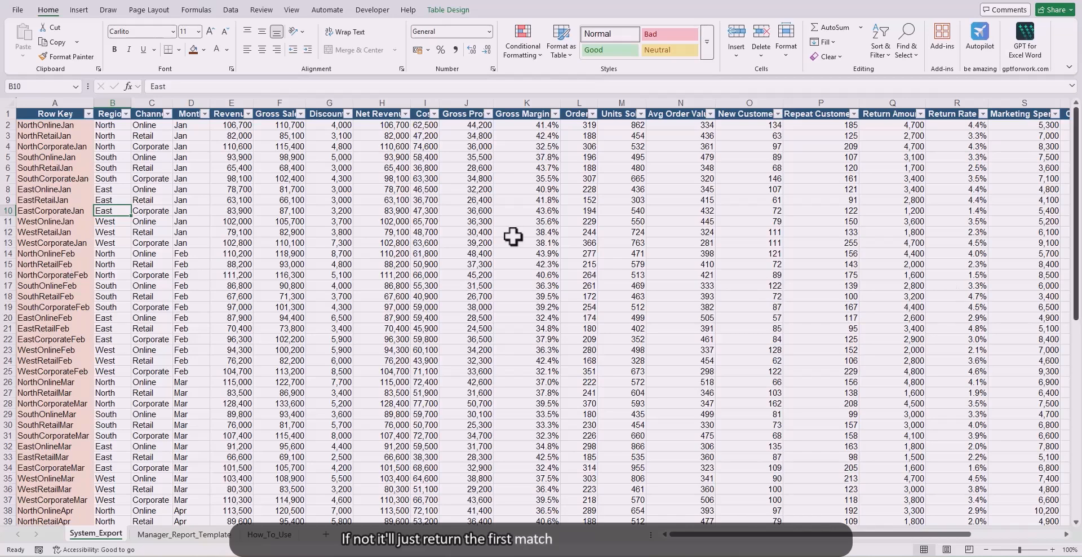
scroll(437, 251, down, 4)
scroll(338, 282, up, 4)
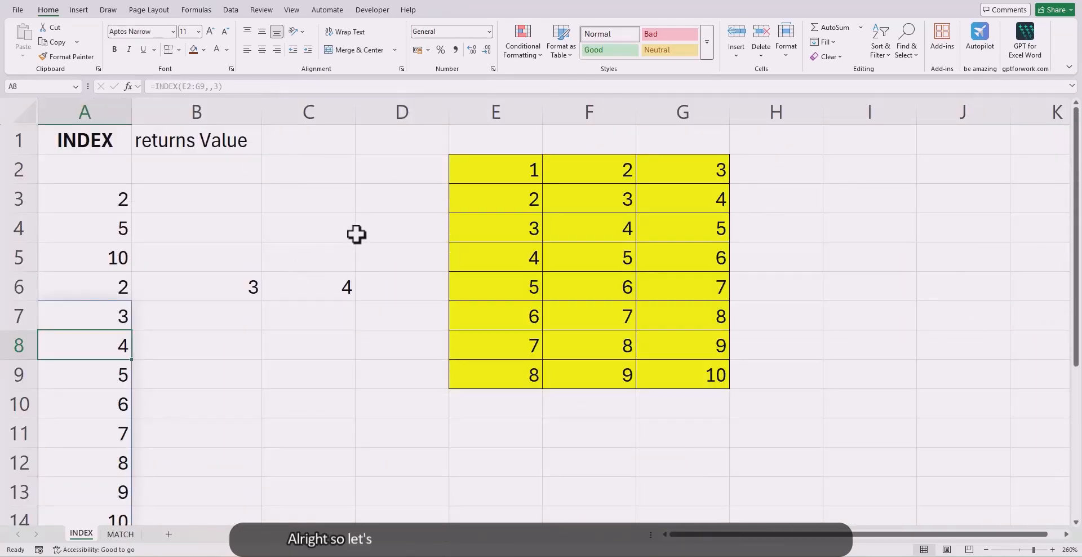
Step: Review the notes beside the INDEX and MATCH titles on their example sheets to recap what each function returns
click(115, 144)
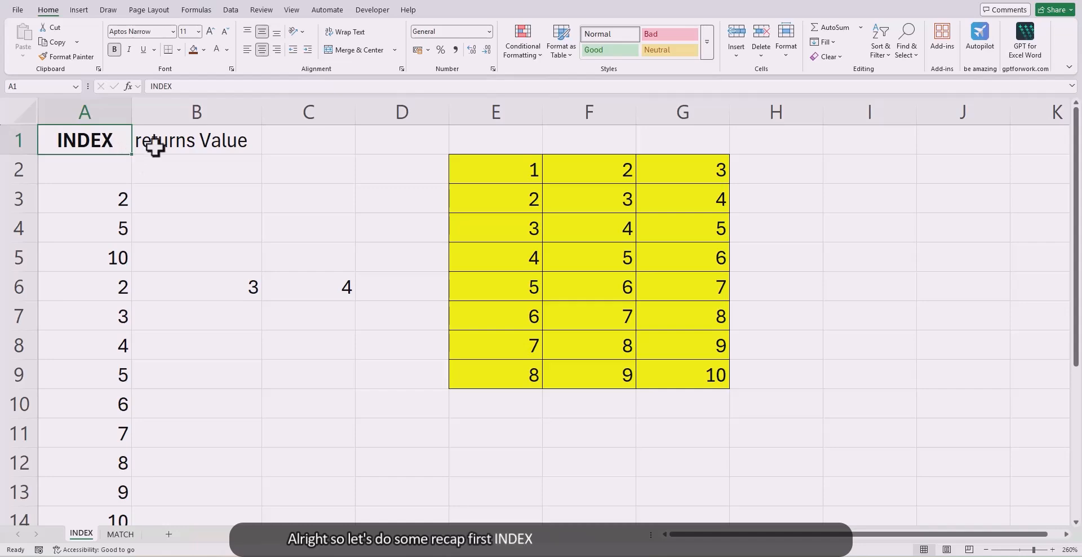
click(182, 142)
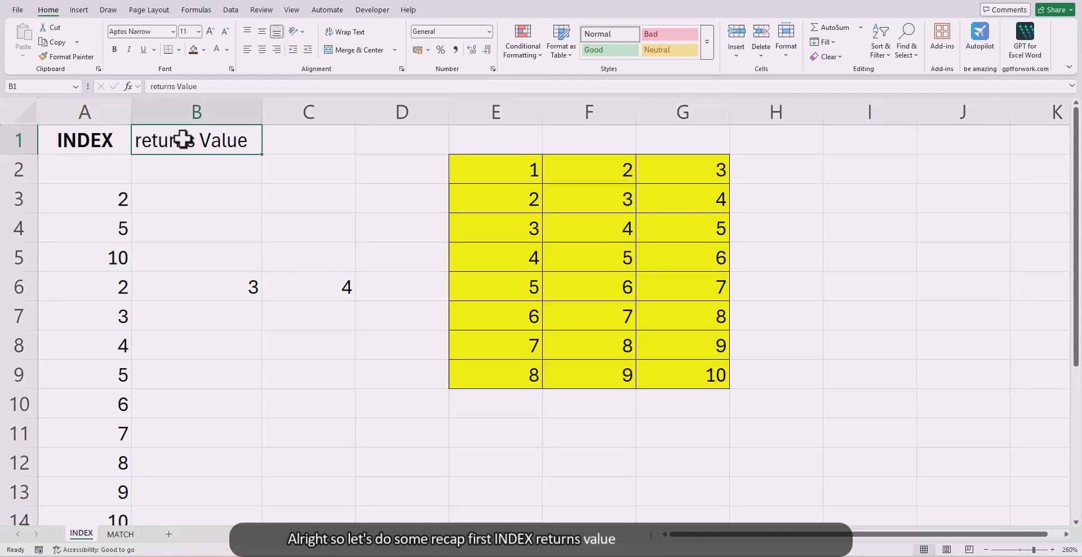
click(119, 533)
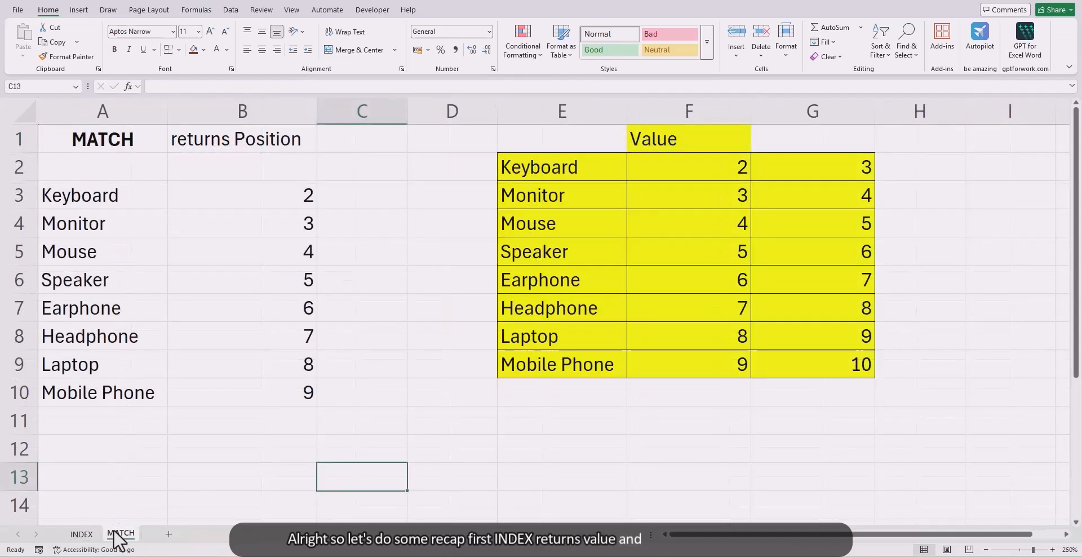
click(246, 141)
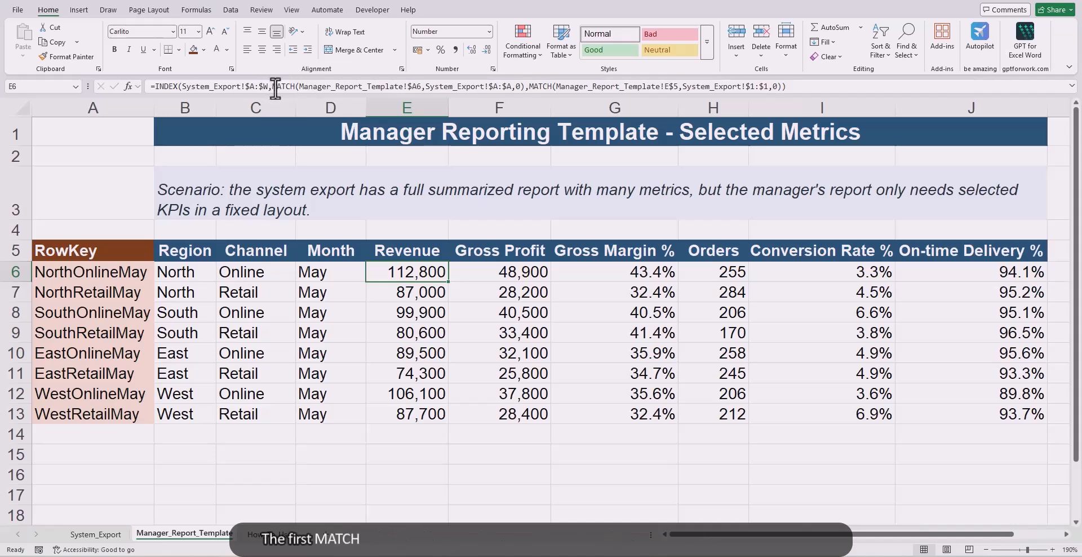
Step: Examine the row MATCH, the column MATCH and the INDEX function within the Revenue formula in E6 of Manager_Report_Template
drag(272, 87, 385, 85)
drag(510, 93, 782, 88)
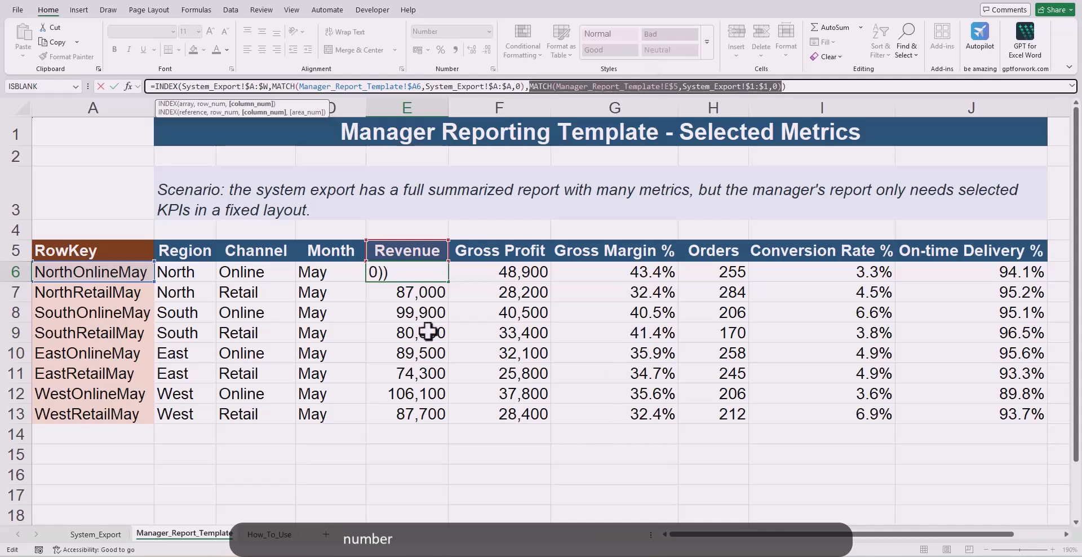
drag(156, 86, 176, 87)
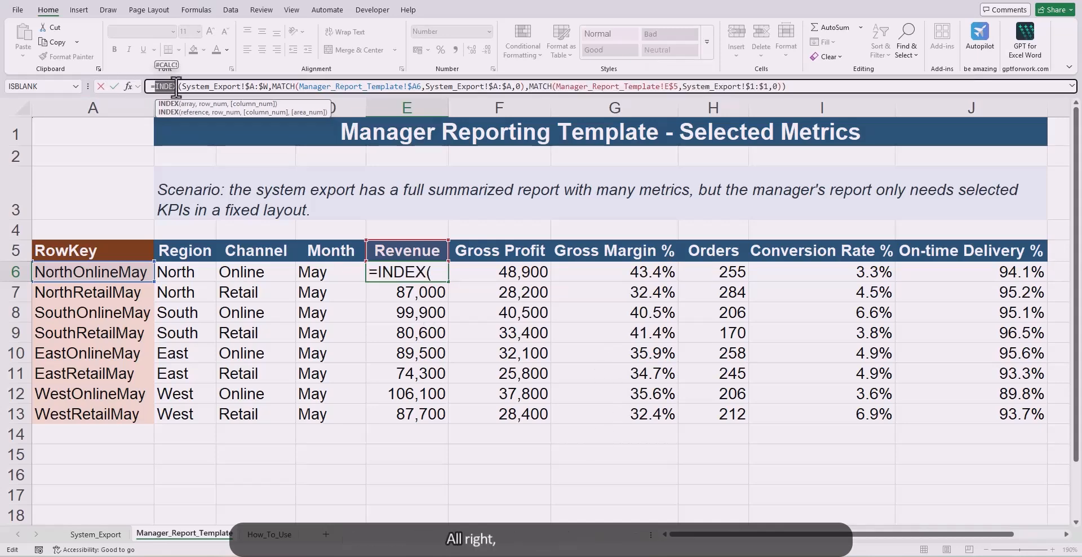
key(Escape)
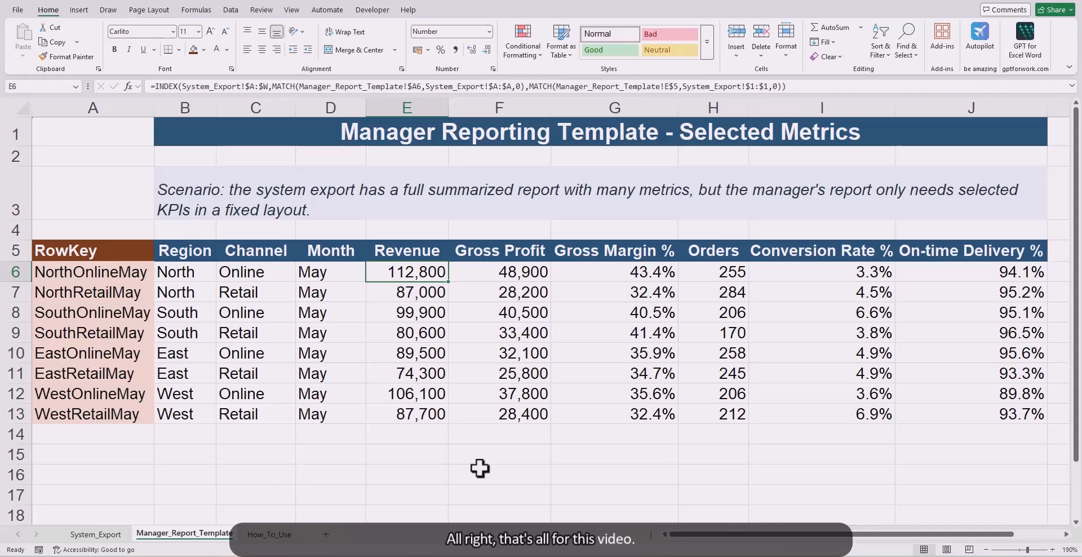